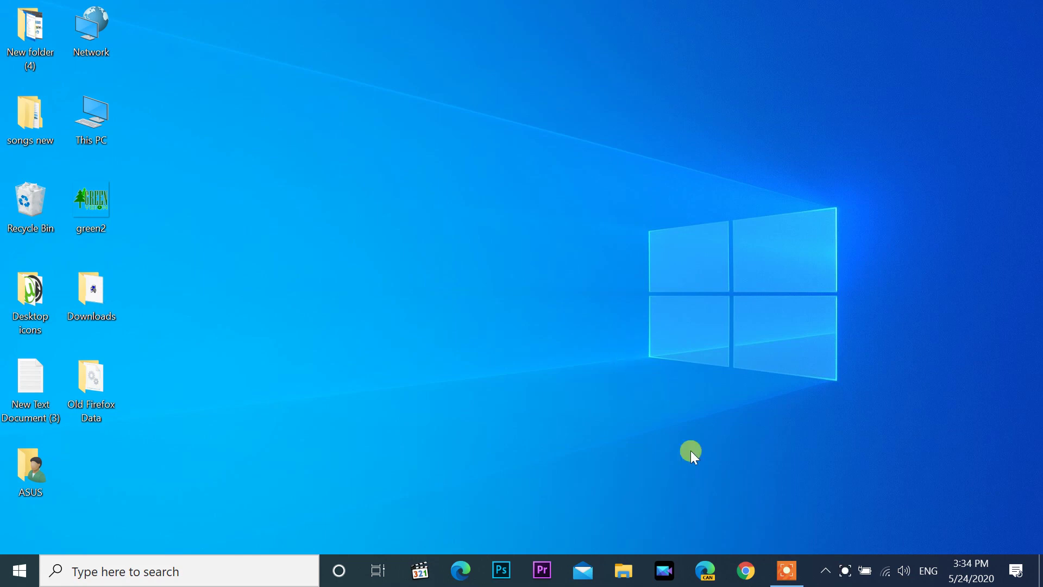
Step: Open photopos.com in Chrome and start the free download of Photo Pos Pro
{"action": "left_click", "coordinate": [753, 572]}
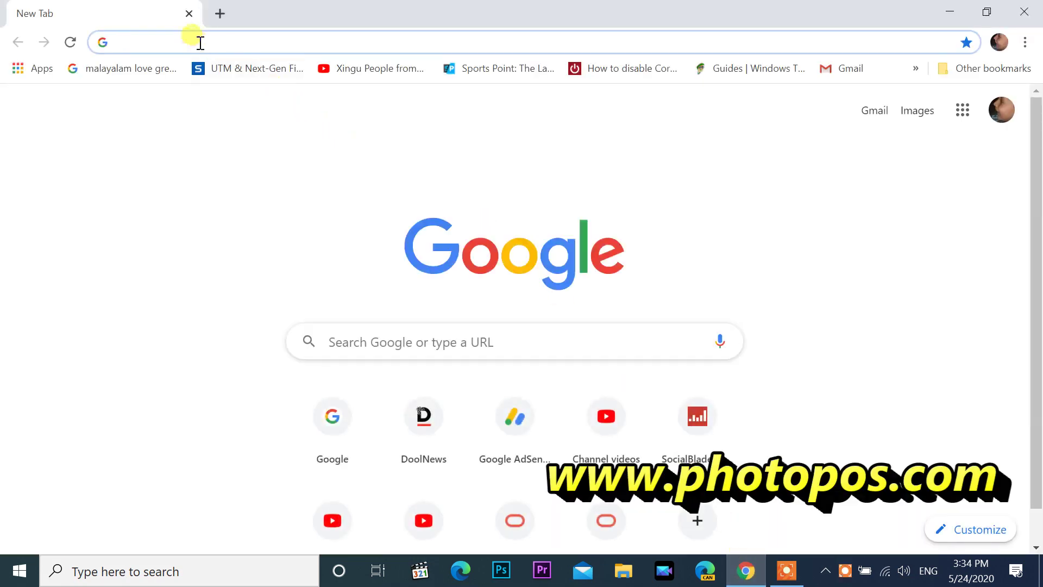
{"action": "left_click", "coordinate": [194, 40]}
{"action": "type", "text": "photopos"}
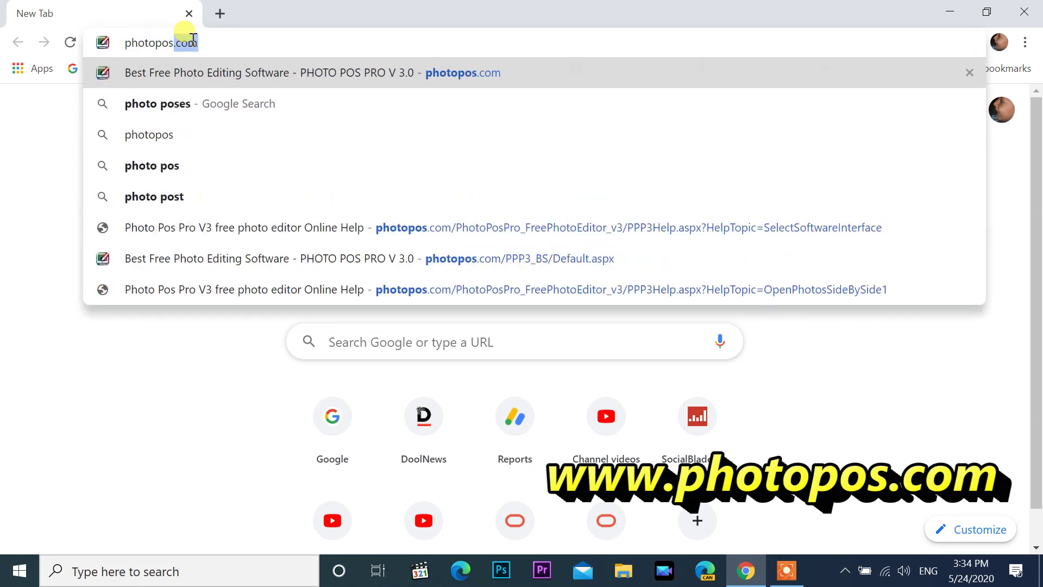
{"action": "type", "text": ".com"}
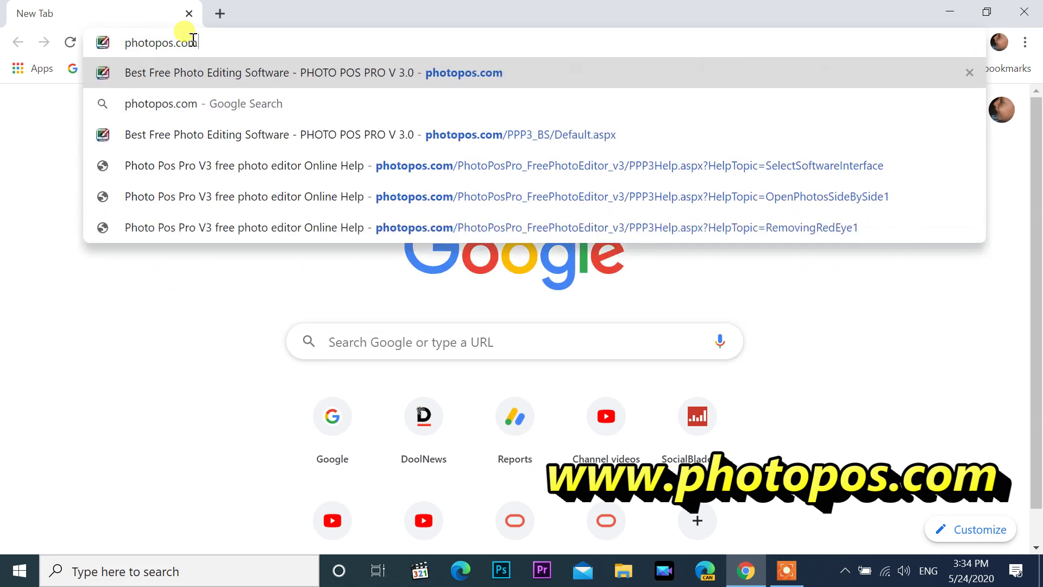
{"action": "key", "text": "Return"}
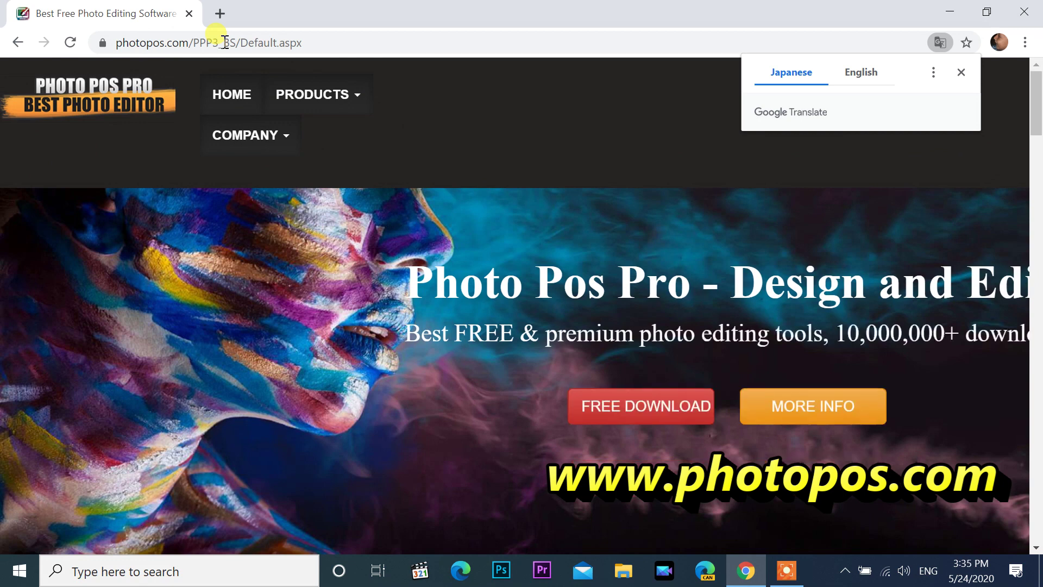
{"action": "left_click", "coordinate": [638, 411]}
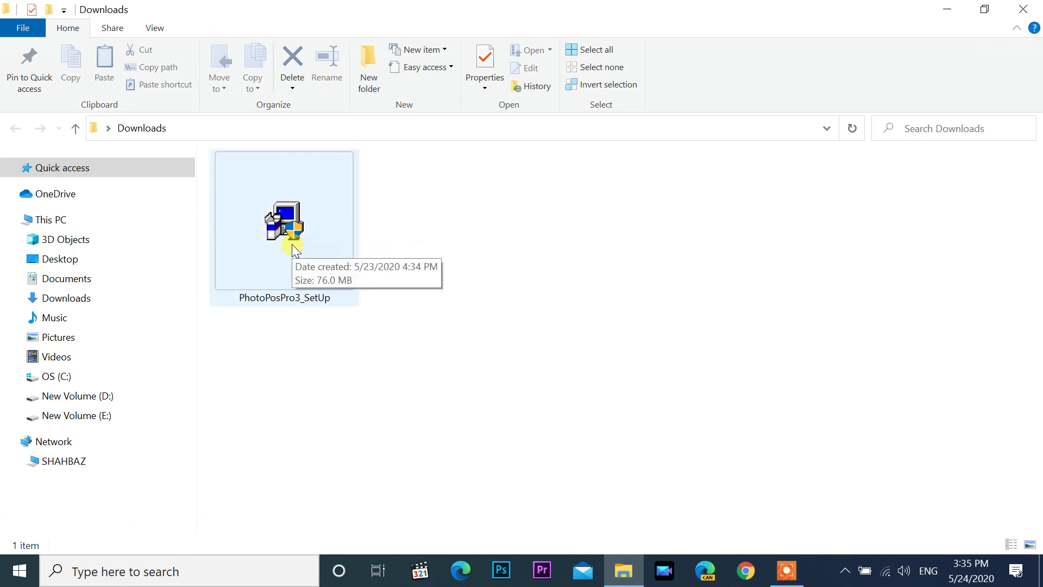
Step: Run PhotoPosPro3_SetUp from the Downloads folder and continue with the 64 Bit installation and the 21 days free premium option
{"action": "double_click", "coordinate": [293, 249]}
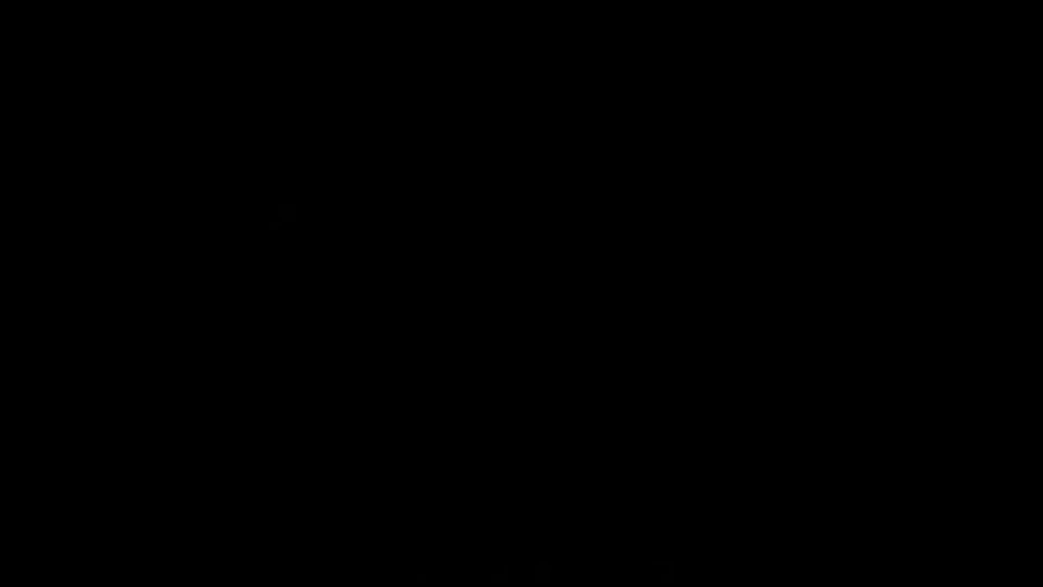
{"action": "left_click", "coordinate": [419, 402]}
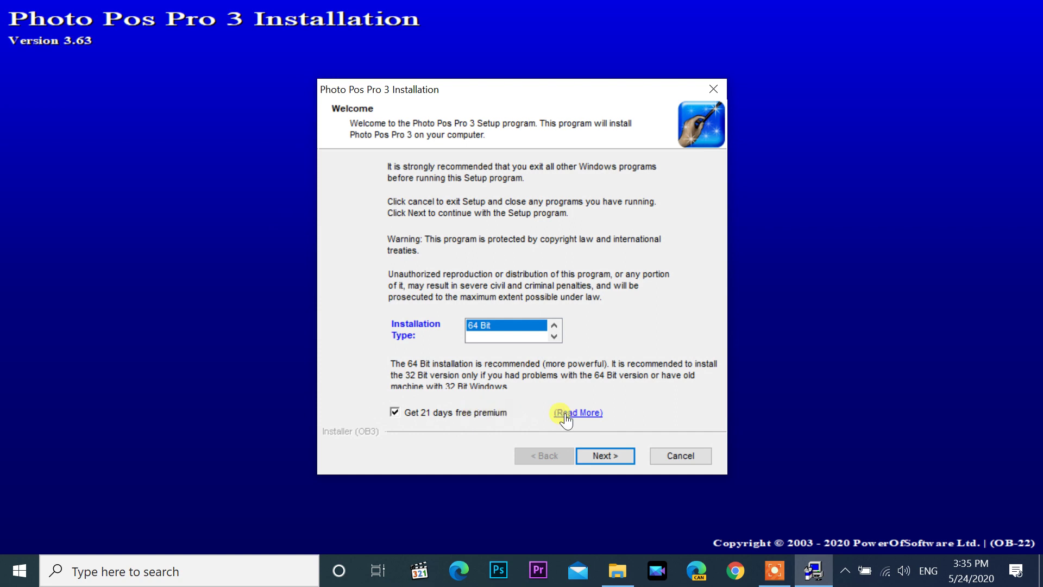
{"action": "left_click", "coordinate": [611, 454]}
Step: Accept the license agreement, install Photo Pos Pro 3 with the default directory and program folder, and finish setup by launching the program
{"action": "left_click", "coordinate": [337, 356]}
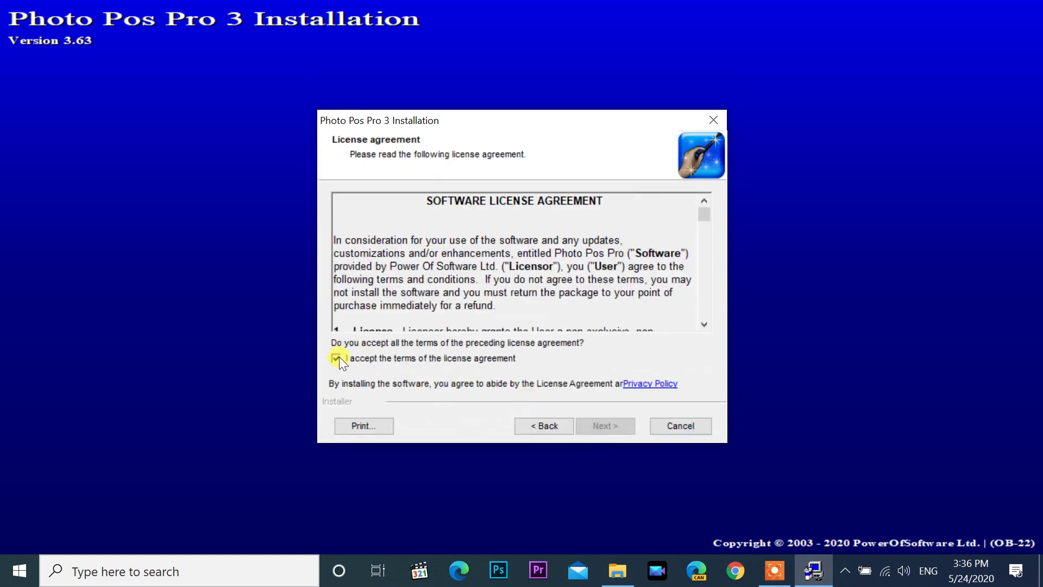
{"action": "left_click", "coordinate": [617, 425]}
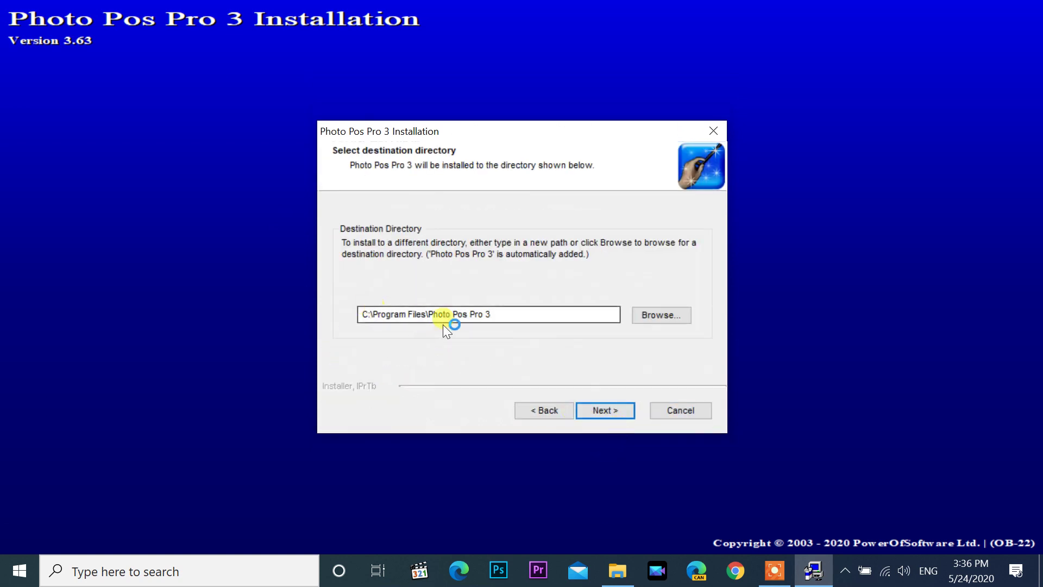
{"action": "left_click", "coordinate": [604, 411]}
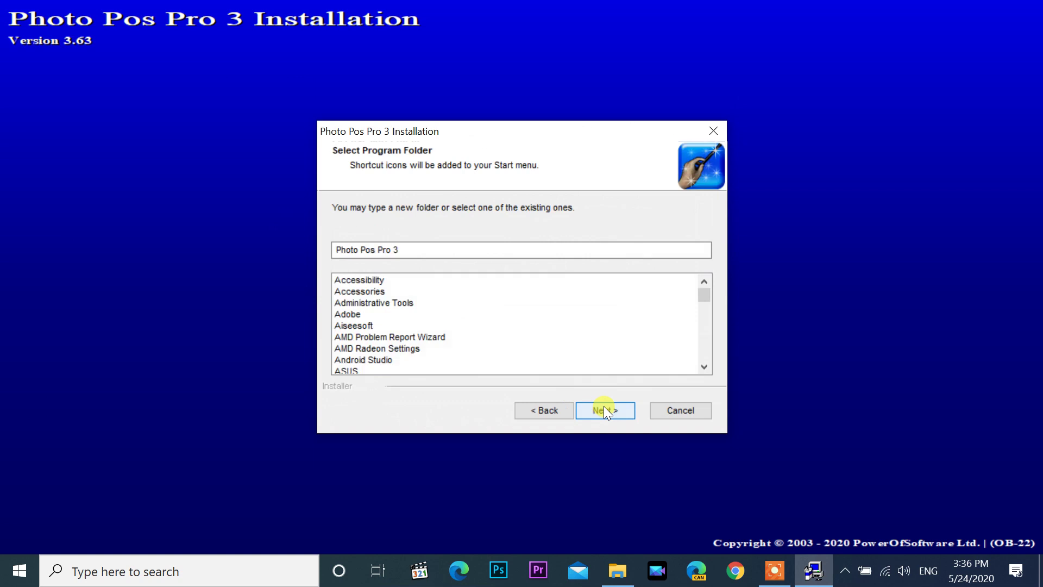
{"action": "left_click", "coordinate": [611, 409]}
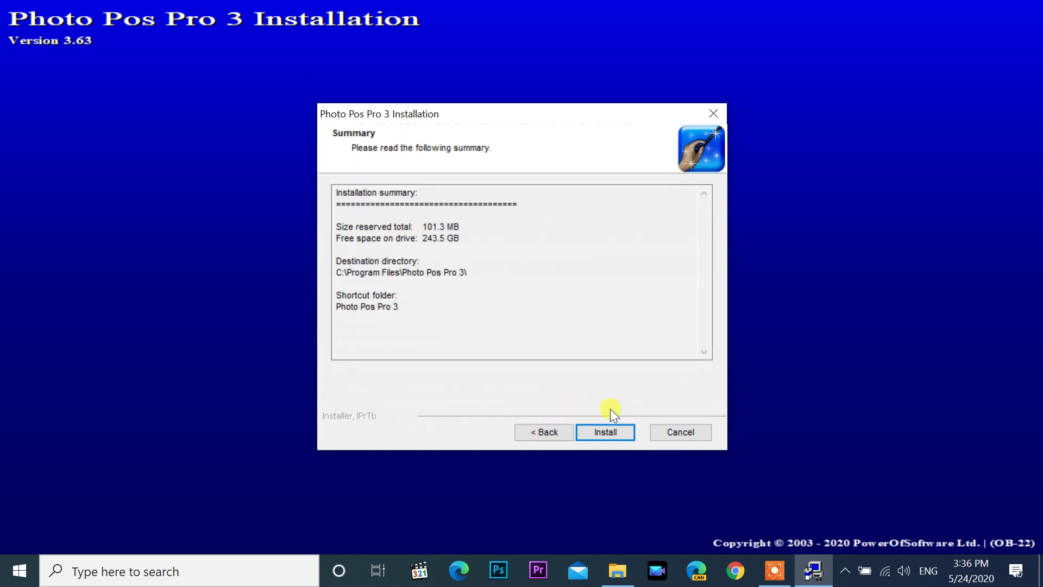
{"action": "left_click", "coordinate": [617, 429]}
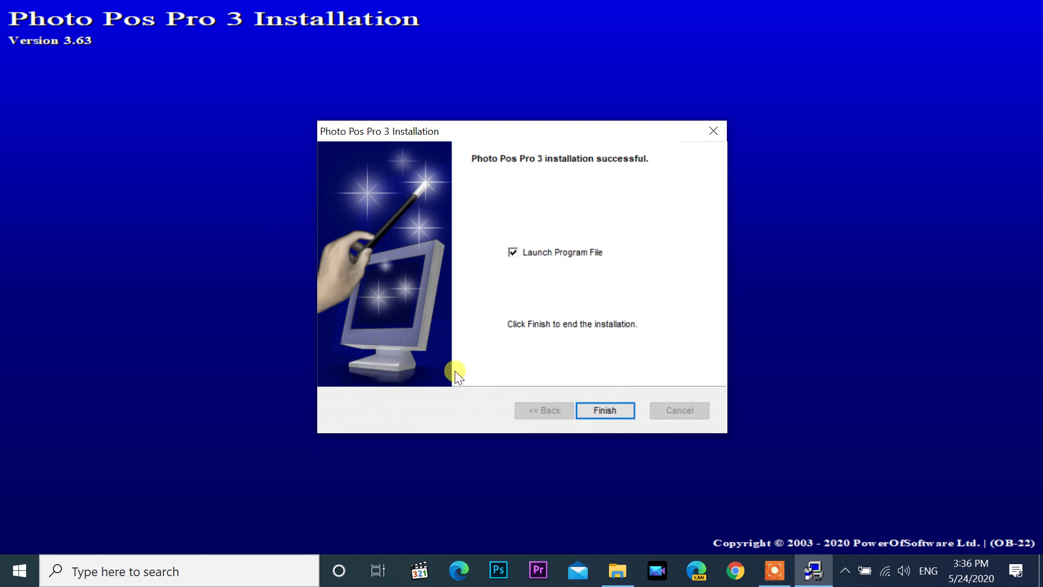
{"action": "left_click", "coordinate": [606, 410]}
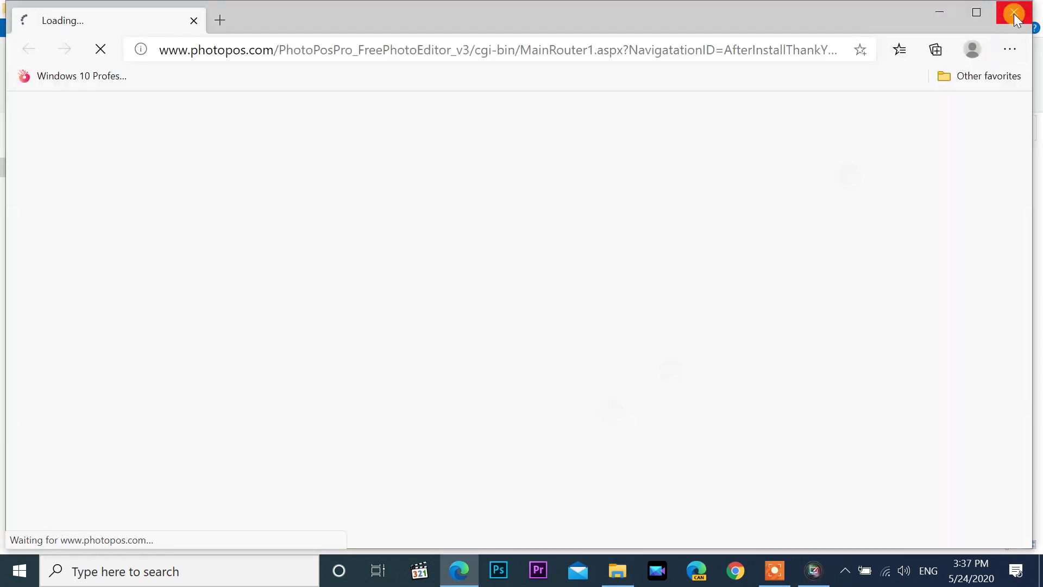
Step: Close the post-install web page and start Photo Pos Pro with the NOVICE interface and the High Contrast Color Scheme
{"action": "left_click", "coordinate": [1015, 15]}
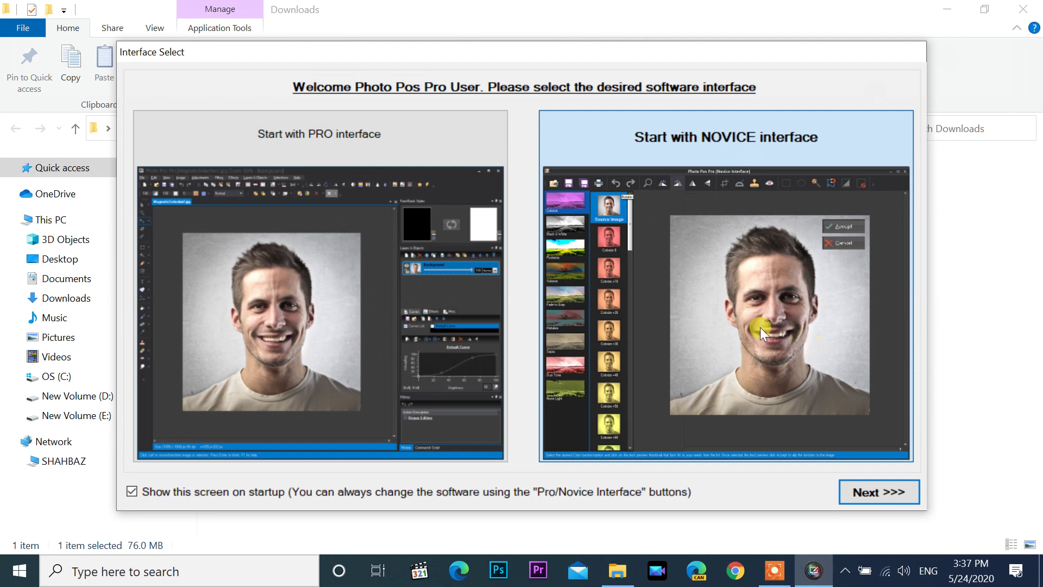
{"action": "left_click", "coordinate": [875, 492]}
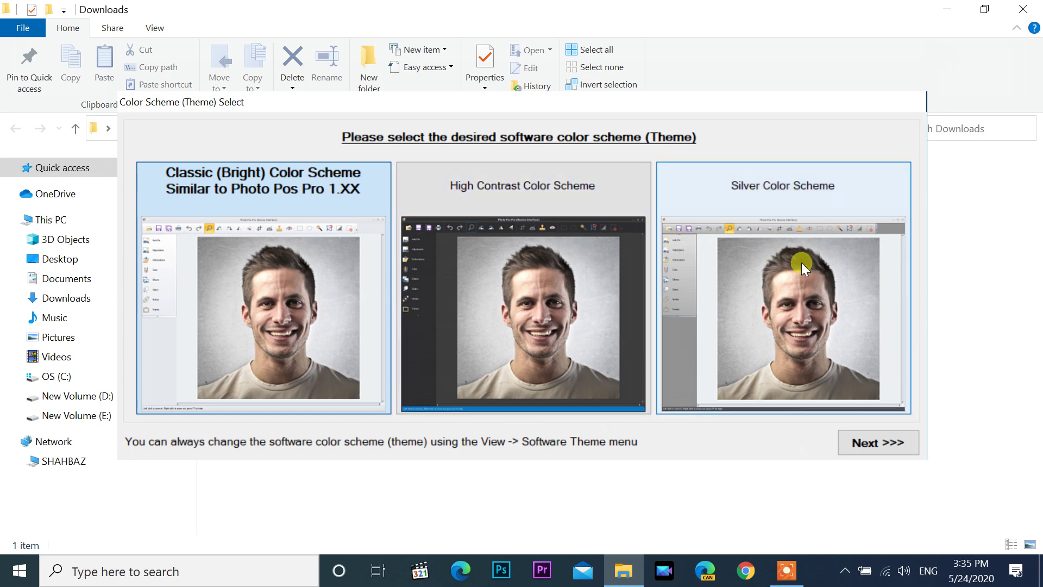
{"action": "left_click", "coordinate": [516, 267]}
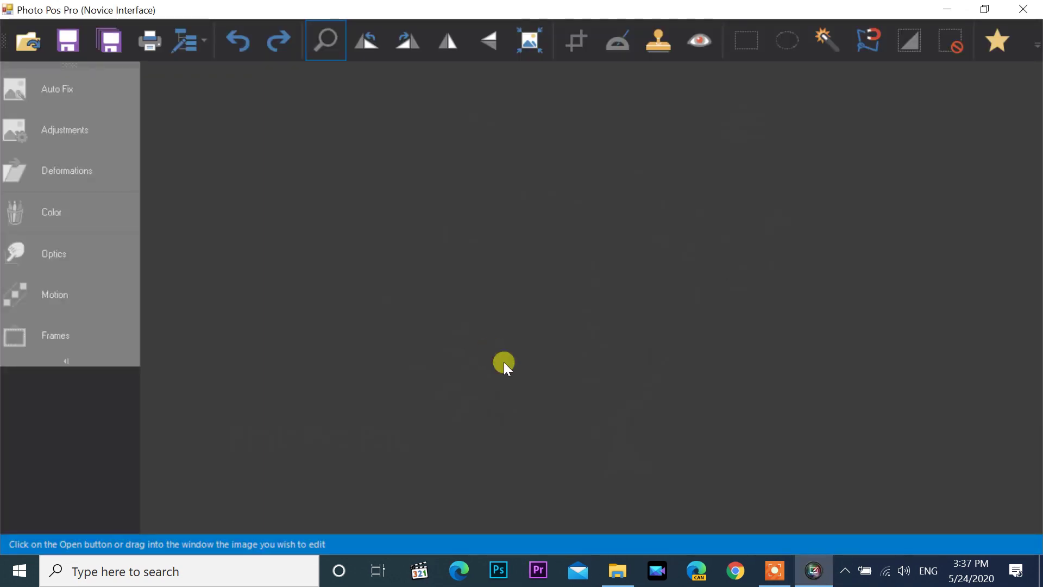
Step: Open the photo DSC_0675.JPG from the babies folder on drive E
{"action": "left_click", "coordinate": [29, 36]}
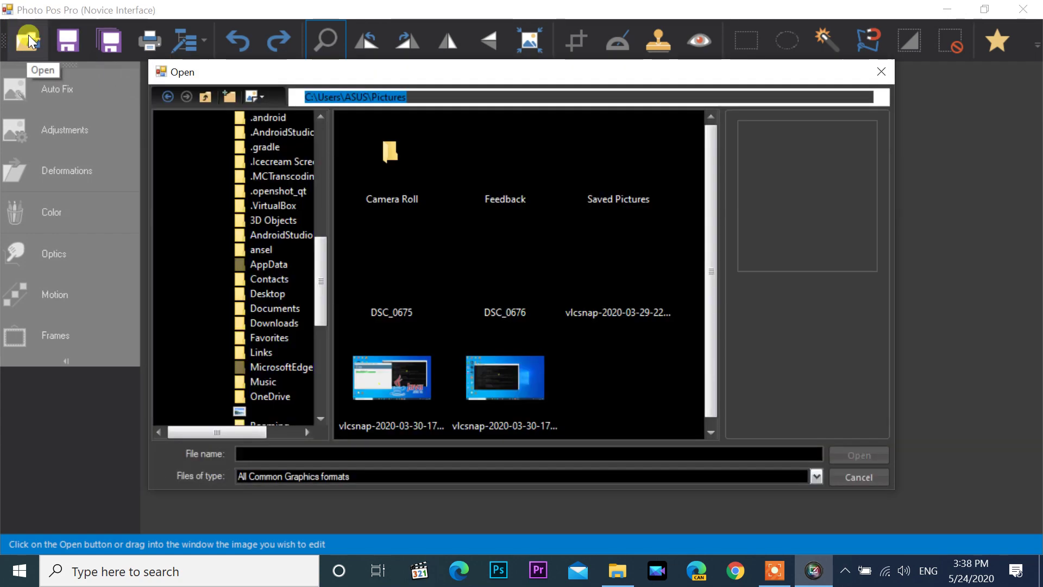
{"action": "left_click_drag", "start_coordinate": [326, 292], "coordinate": [321, 154]}
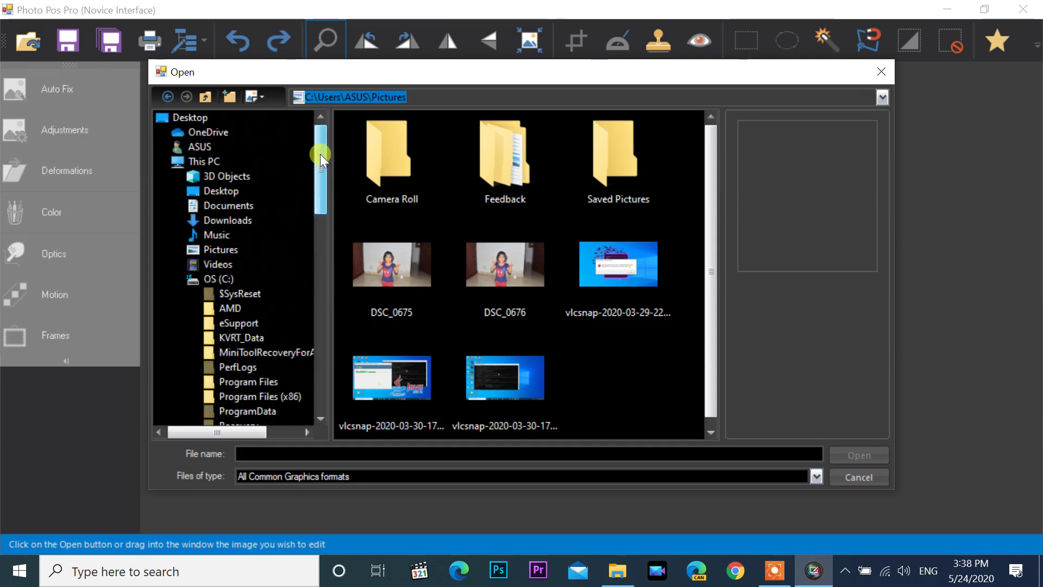
{"action": "left_click", "coordinate": [181, 279]}
{"action": "left_click", "coordinate": [253, 307]}
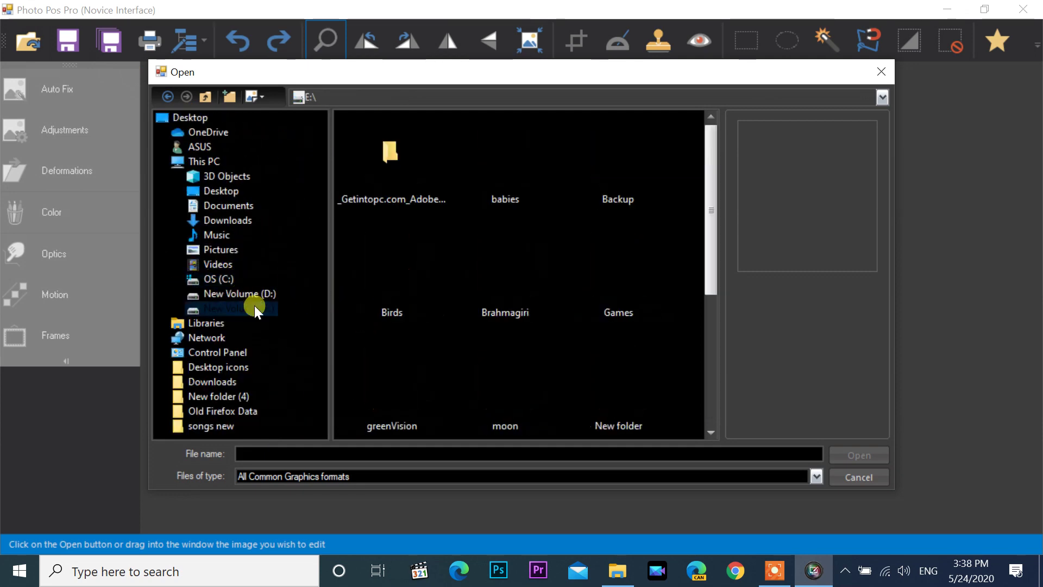
{"action": "double_click", "coordinate": [498, 161]}
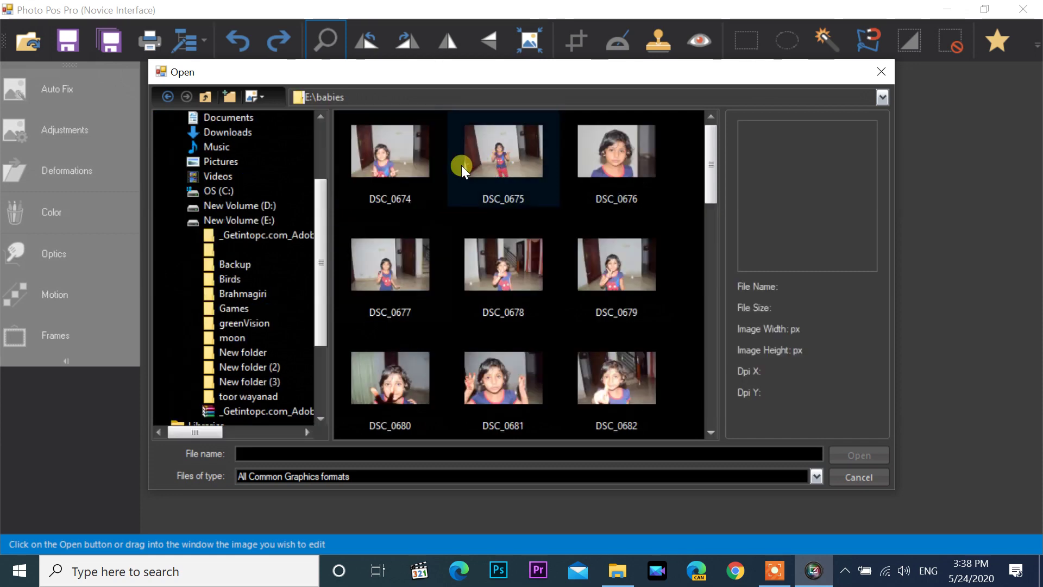
{"action": "left_click", "coordinate": [498, 162]}
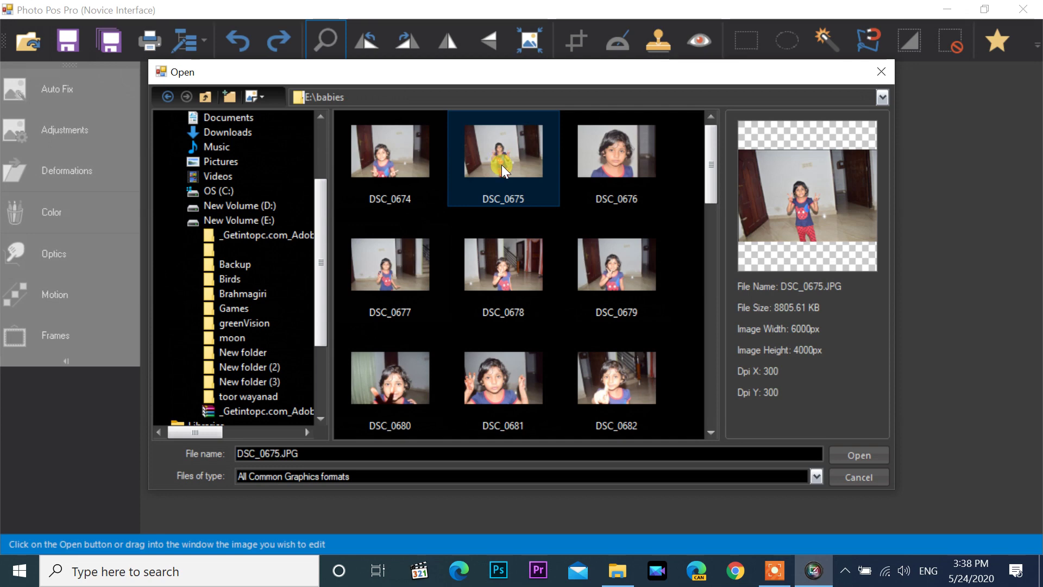
{"action": "left_click", "coordinate": [857, 454]}
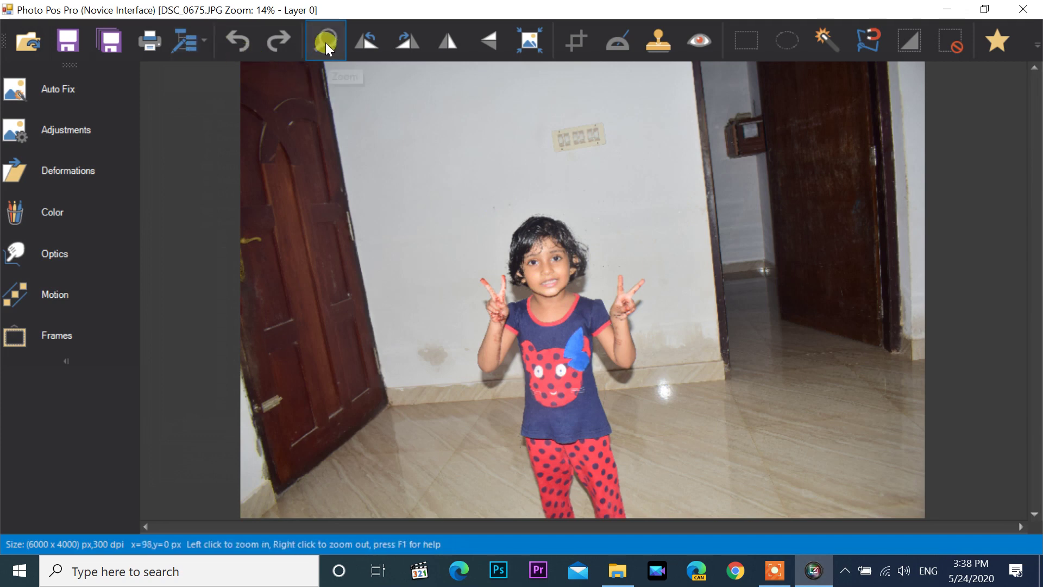
Step: Zoom in on the child's face in the photo and zoom back out until the whole image fits
{"action": "left_click", "coordinate": [538, 262]}
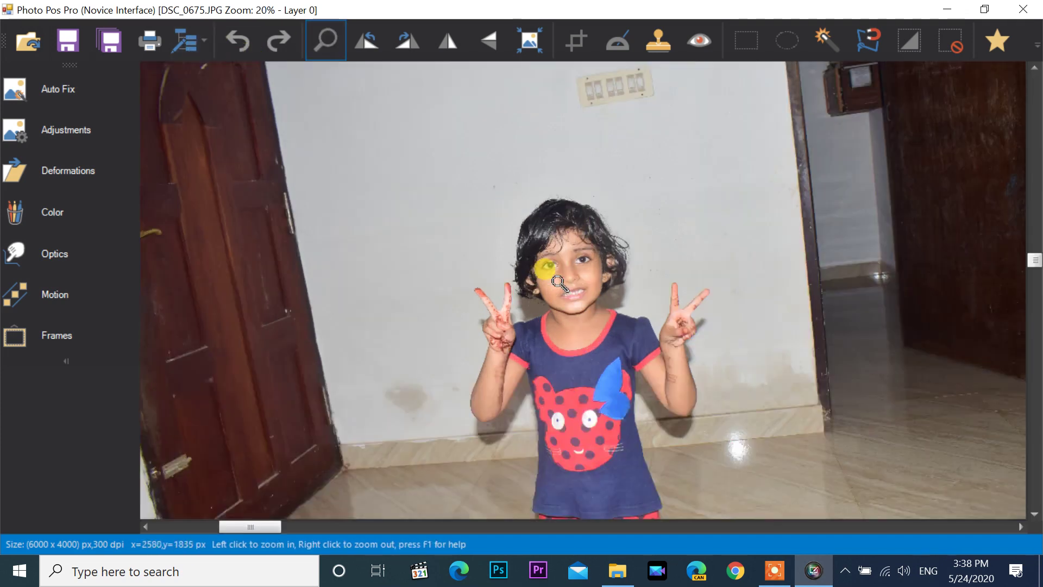
{"action": "left_click", "coordinate": [549, 272]}
{"action": "right_click", "coordinate": [530, 245]}
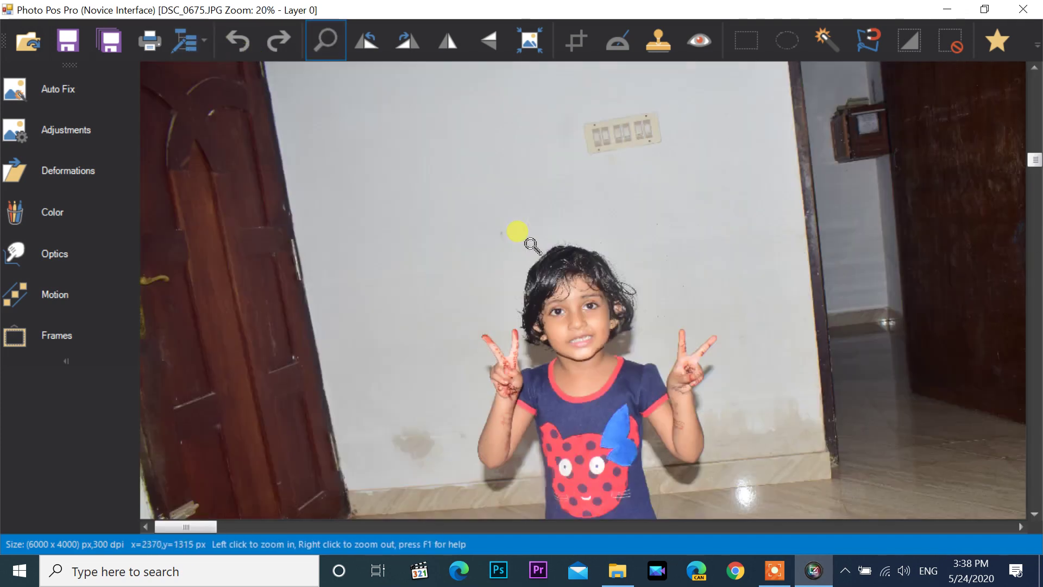
{"action": "right_click", "coordinate": [530, 245]}
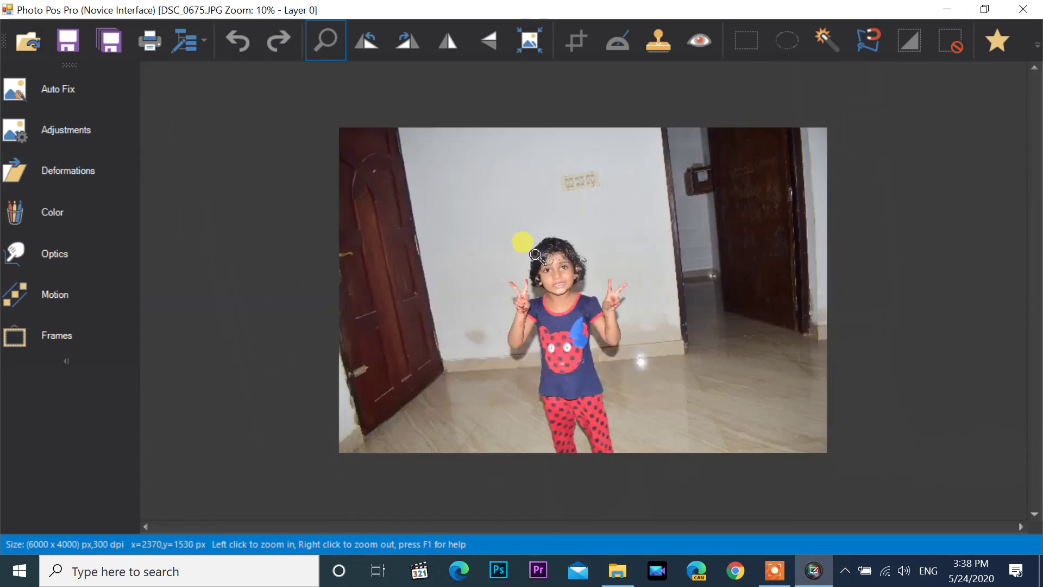
Step: Rotate the photo counterclockwise and turn it back clockwise
{"action": "left_click", "coordinate": [364, 41]}
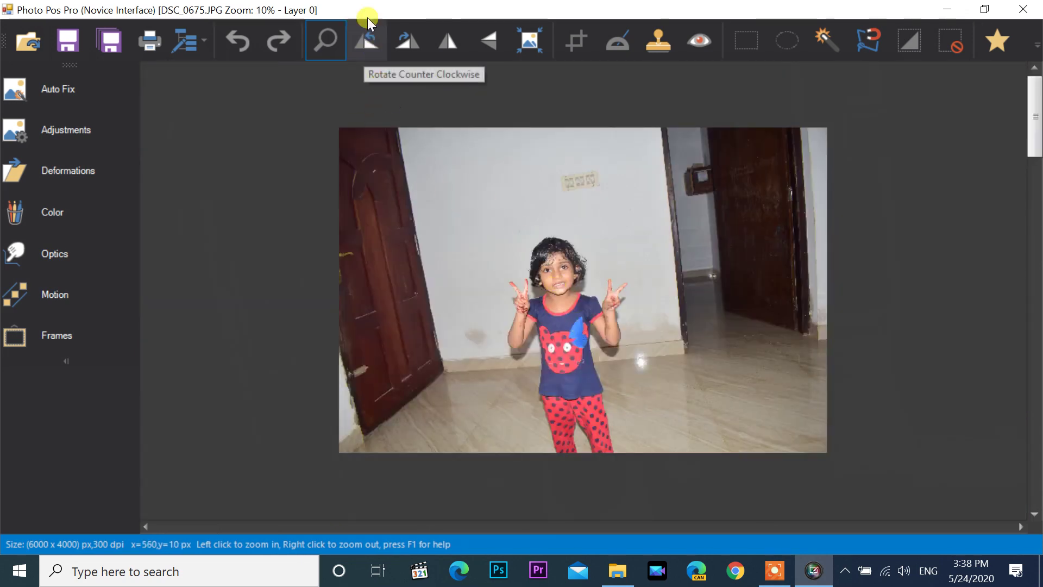
{"action": "left_click", "coordinate": [369, 46]}
{"action": "left_click", "coordinate": [401, 46]}
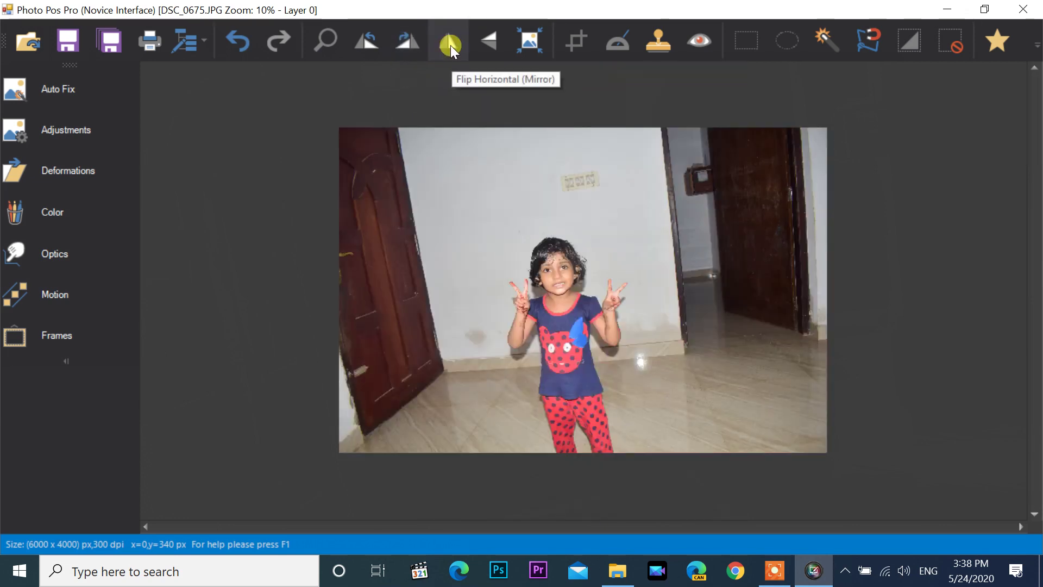
Step: Try the horizontal and vertical flips on the photo, reversing each one
{"action": "left_click", "coordinate": [451, 45]}
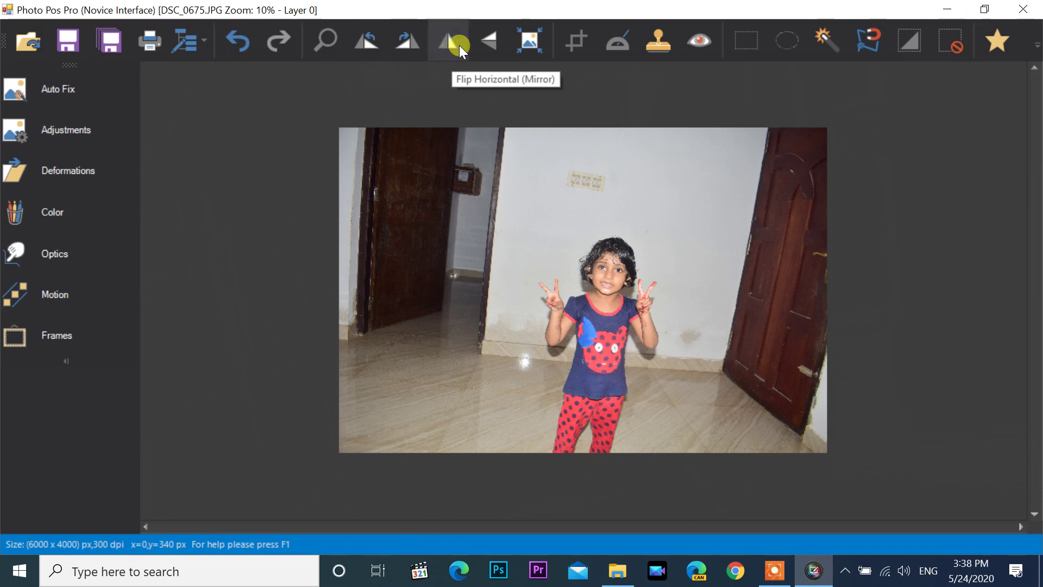
{"action": "left_click", "coordinate": [458, 44]}
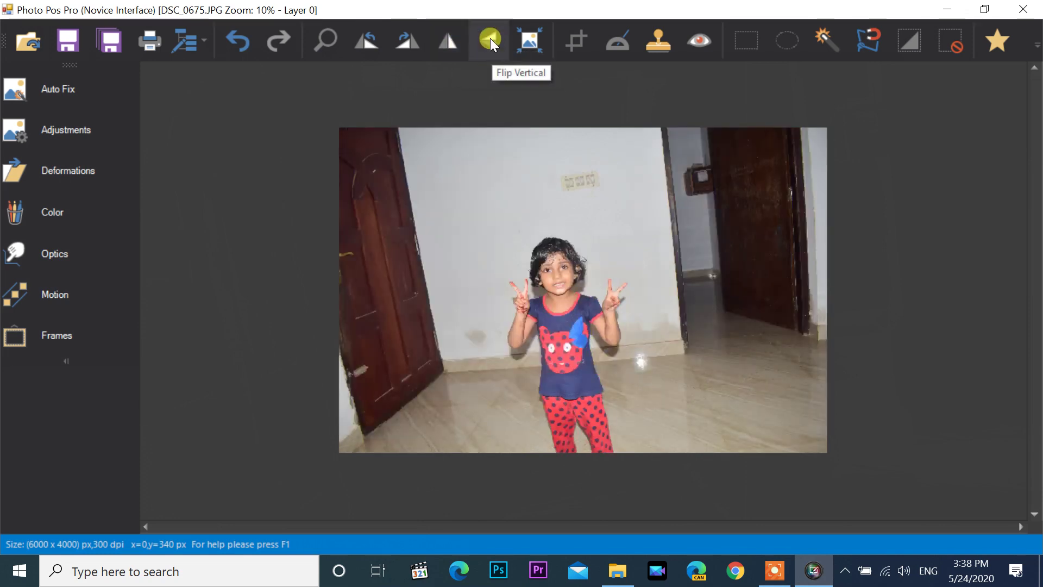
{"action": "left_click", "coordinate": [490, 39]}
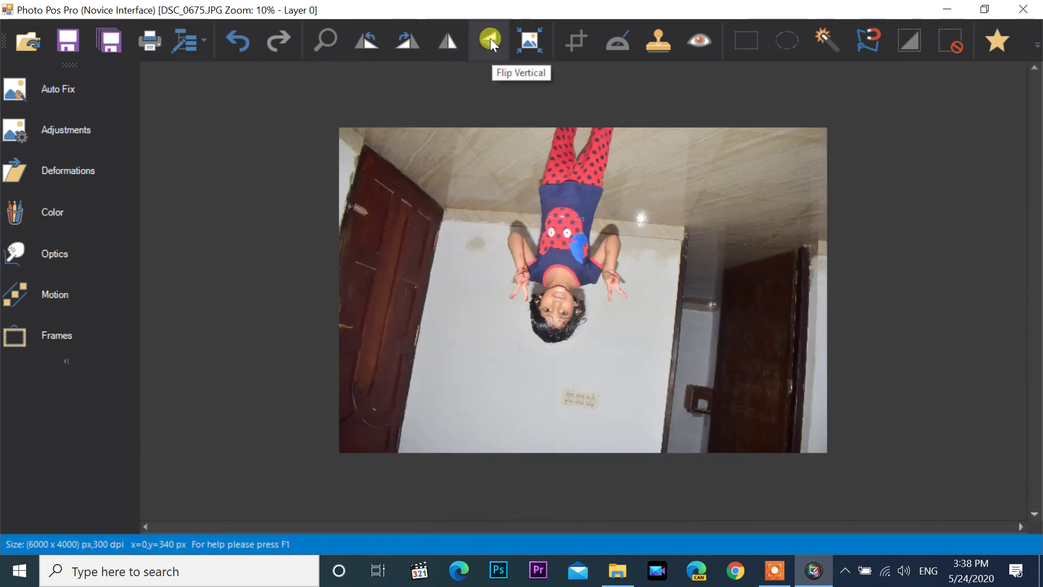
{"action": "left_click", "coordinate": [491, 39]}
Step: Try a width of 5000 pixels in the image resize settings and discard the change
{"action": "left_click", "coordinate": [537, 43]}
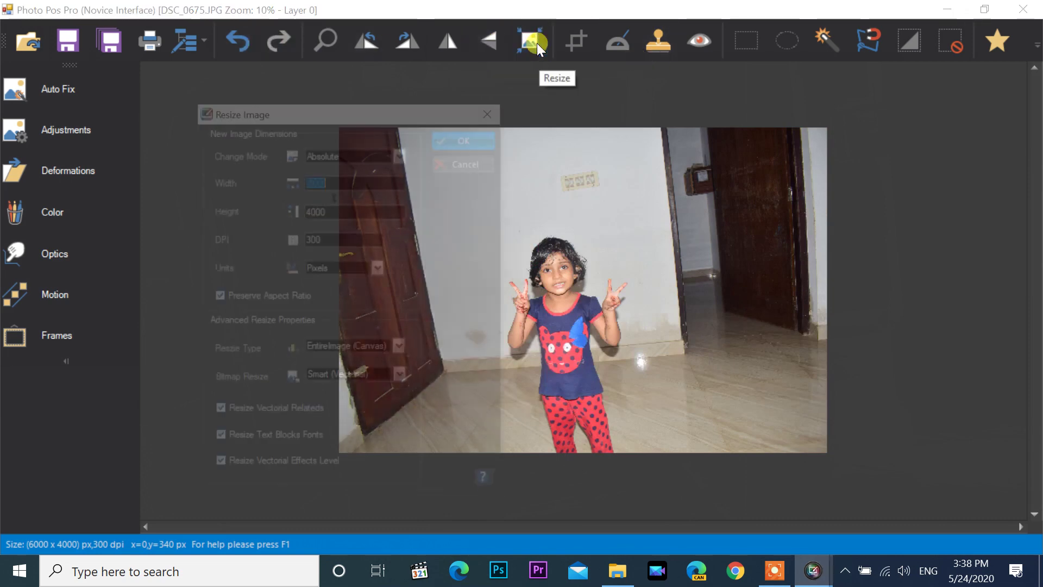
{"action": "type", "text": "5000"}
{"action": "key", "text": "Tab"}
{"action": "double_click", "coordinate": [310, 181]}
{"action": "left_click", "coordinate": [330, 212]}
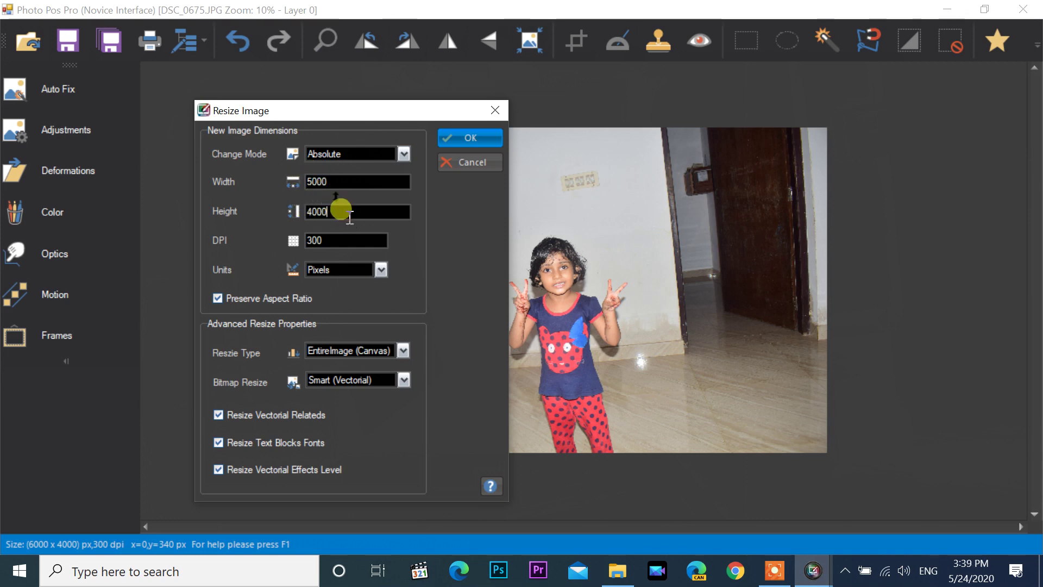
{"action": "left_click", "coordinate": [466, 160]}
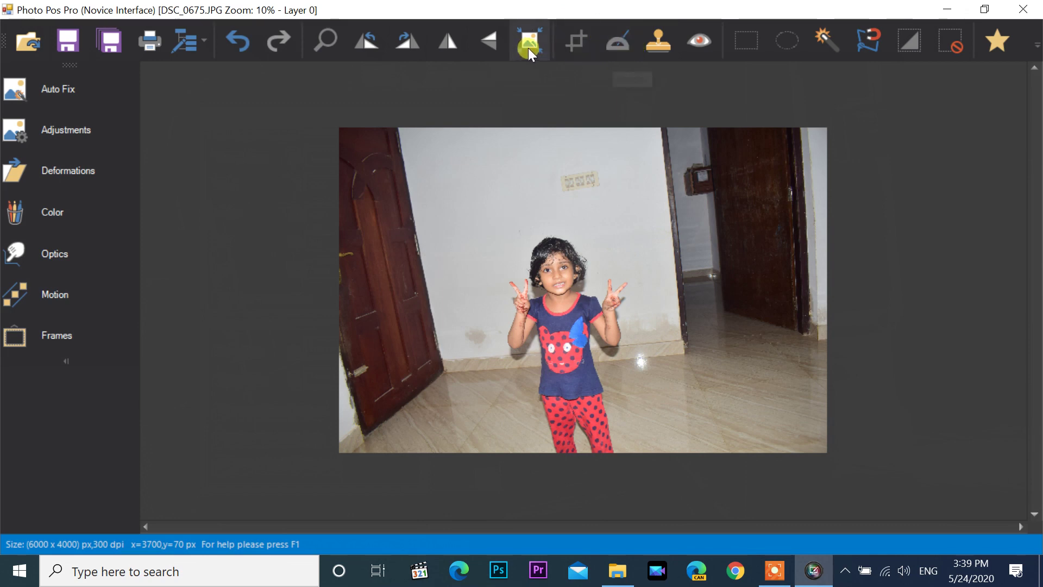
Step: Crop the photo around the child to about 4980 x 3300 px and straighten its tilt with the horizon straightening tool
{"action": "left_click", "coordinate": [582, 43]}
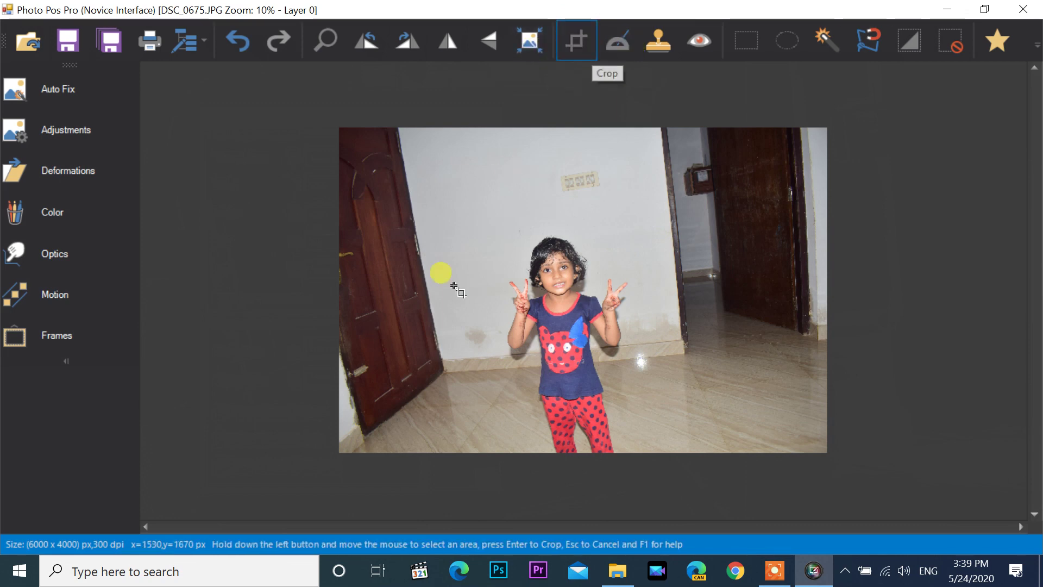
{"action": "mouse_move", "coordinate": [357, 164]}
{"action": "left_mouse_down"}
{"action": "mouse_move", "coordinate": [818, 514]}
{"action": "mouse_move", "coordinate": [745, 454]}
{"action": "mouse_move", "coordinate": [761, 431]}
{"action": "mouse_move", "coordinate": [773, 461]}
{"action": "mouse_move", "coordinate": [769, 452]}
{"action": "left_mouse_up"}
{"action": "mouse_move", "coordinate": [565, 172]}
{"action": "left_mouse_down"}
{"action": "mouse_move", "coordinate": [559, 158]}
{"action": "mouse_move", "coordinate": [563, 178]}
{"action": "left_mouse_up"}
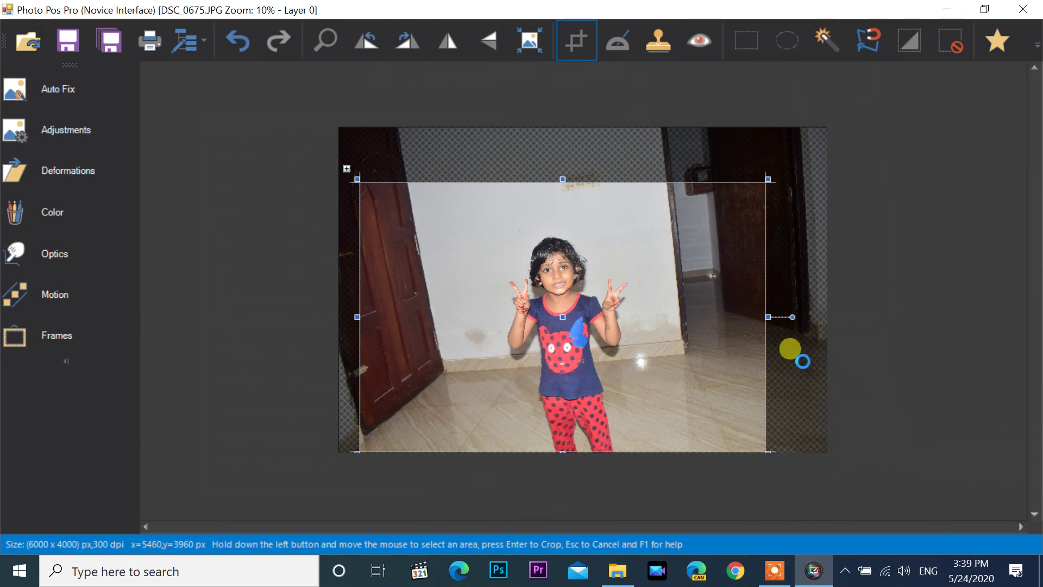
{"action": "key", "text": "Return"}
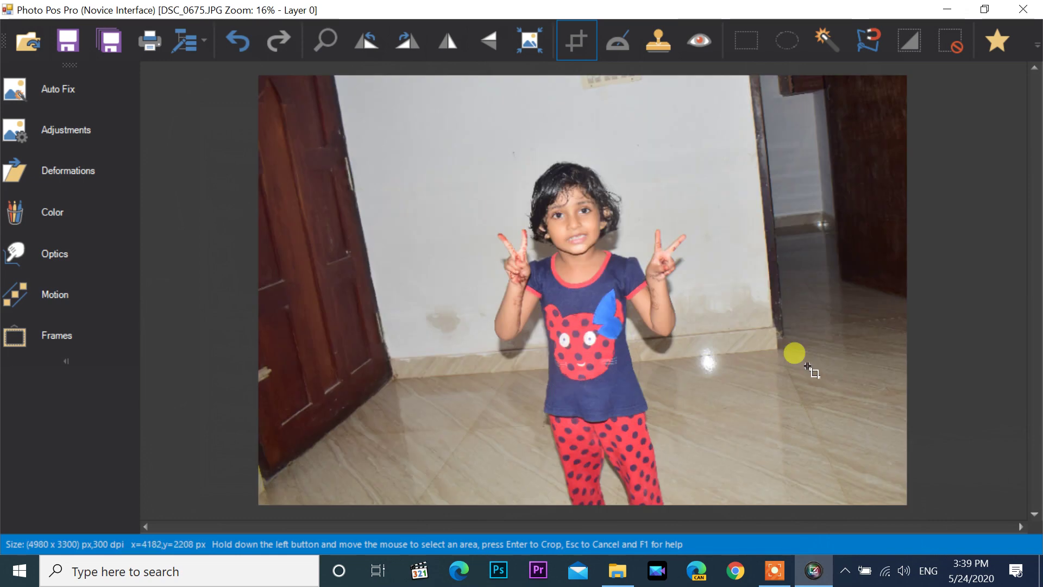
{"action": "left_click", "coordinate": [617, 41]}
{"action": "left_click_drag", "start_coordinate": [564, 171], "coordinate": [621, 517]}
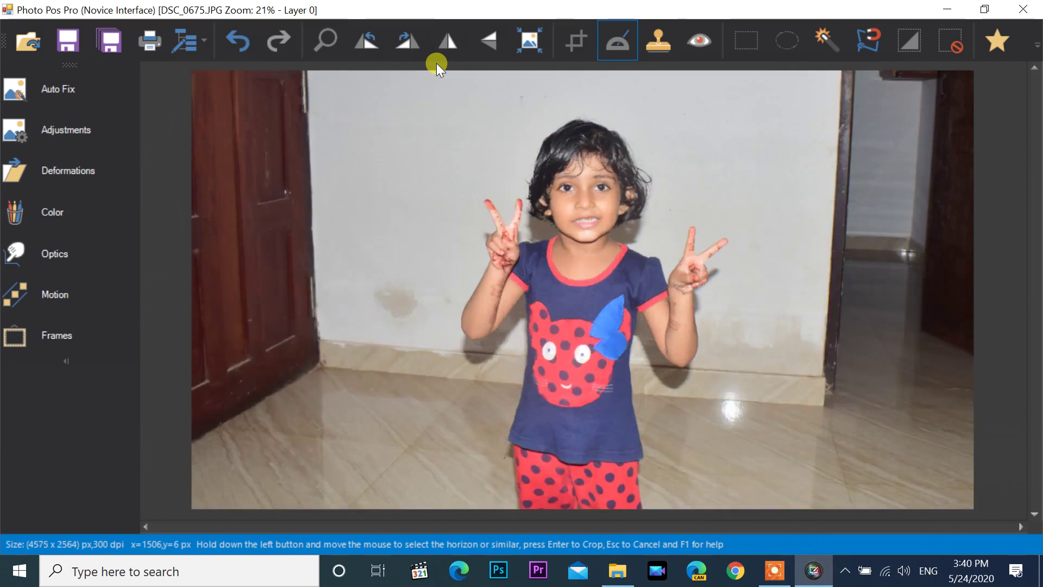
Step: Clone a short strip of the plain grey wall onto the tiled floor beside the child
{"action": "left_click", "coordinate": [658, 43]}
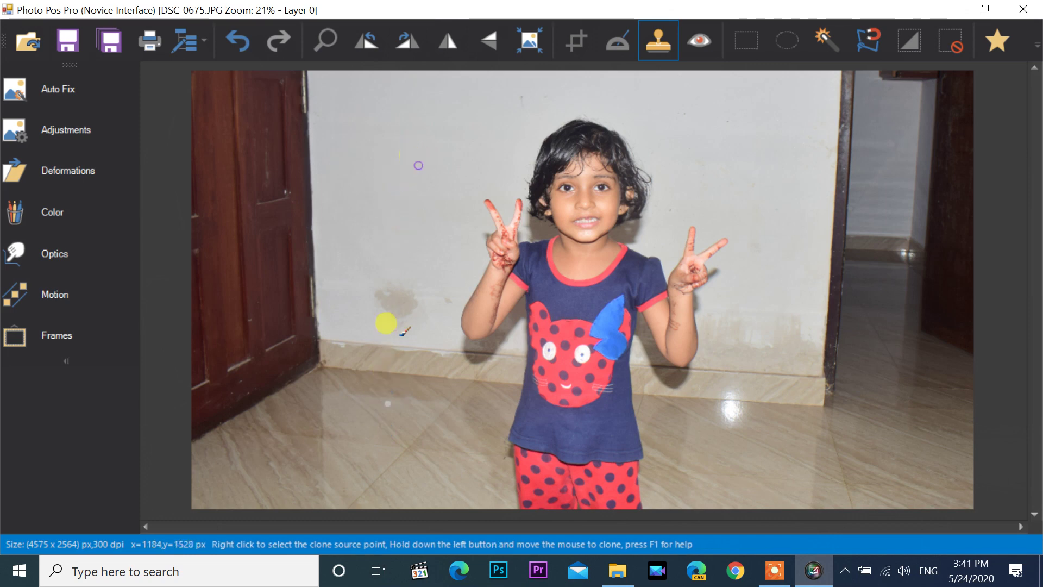
{"action": "mouse_move", "coordinate": [398, 405]}
{"action": "left_mouse_down"}
{"action": "mouse_move", "coordinate": [397, 446]}
{"action": "mouse_move", "coordinate": [381, 398]}
{"action": "mouse_move", "coordinate": [407, 446]}
{"action": "mouse_move", "coordinate": [397, 417]}
{"action": "mouse_move", "coordinate": [403, 448]}
{"action": "mouse_move", "coordinate": [417, 193]}
{"action": "mouse_move", "coordinate": [409, 186]}
{"action": "mouse_move", "coordinate": [458, 171]}
{"action": "left_mouse_up"}
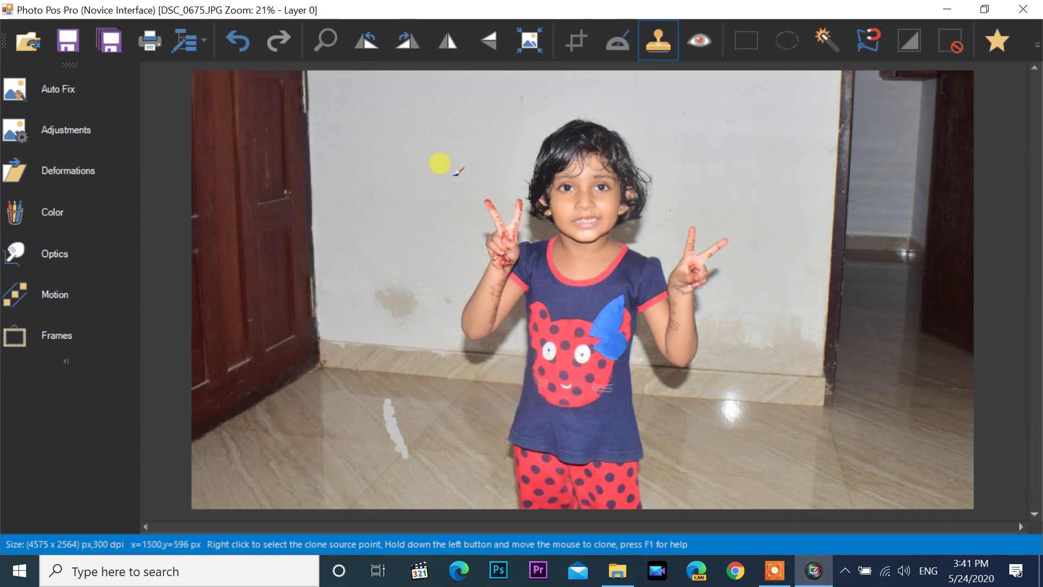
Step: Inspect the child's face up close for the eye retouch tool and zoom back out to the whole photo
{"action": "left_click", "coordinate": [696, 40]}
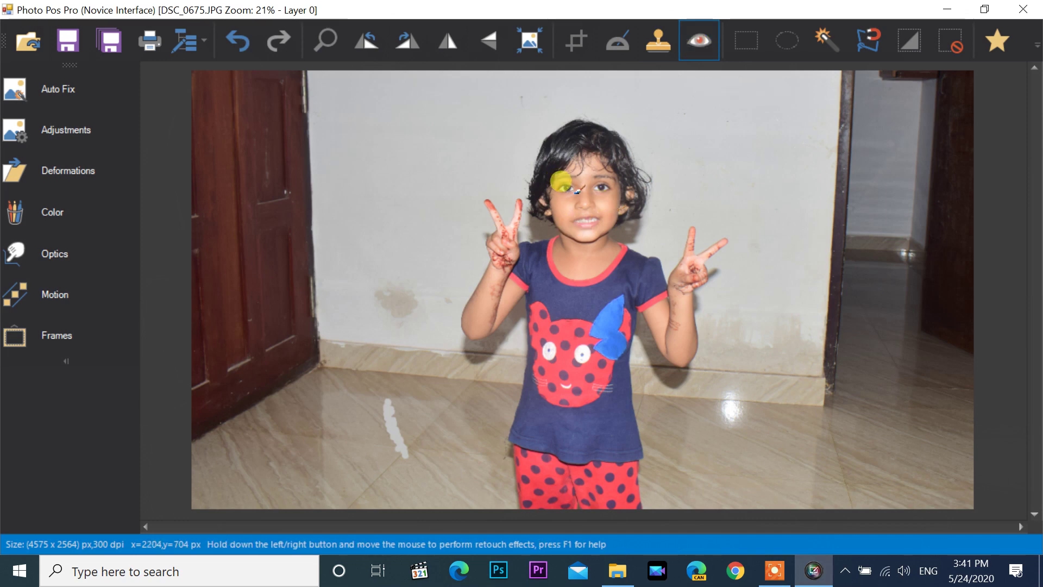
{"action": "left_click", "coordinate": [328, 37]}
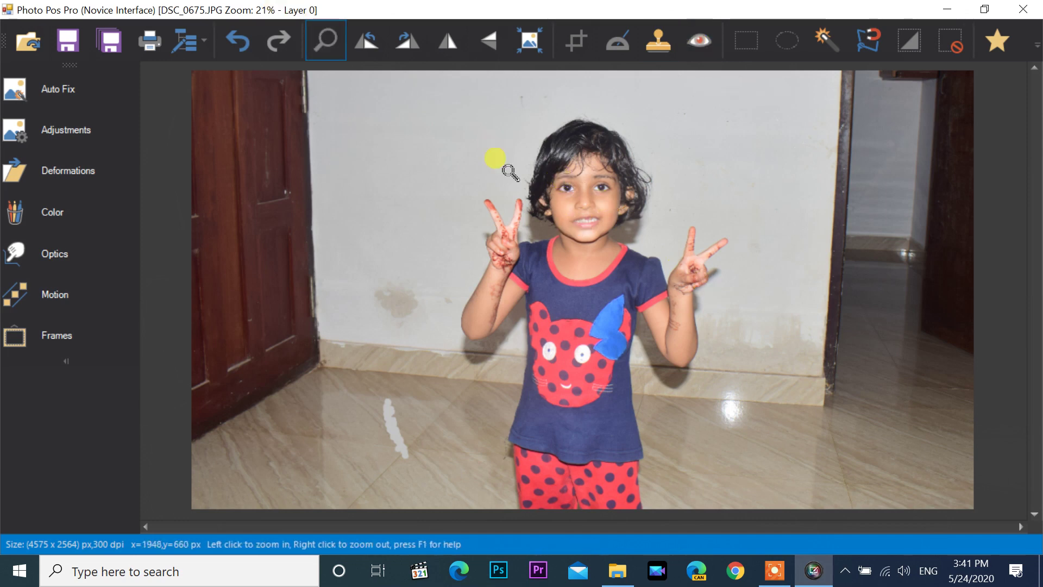
{"action": "left_click", "coordinate": [540, 191]}
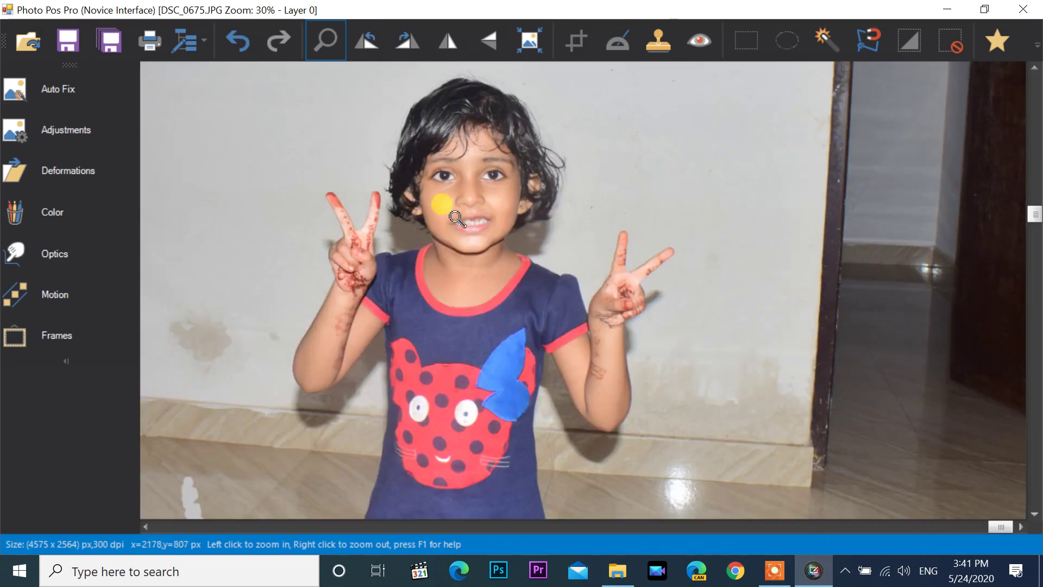
{"action": "left_click", "coordinate": [432, 204]}
{"action": "left_click", "coordinate": [686, 43]}
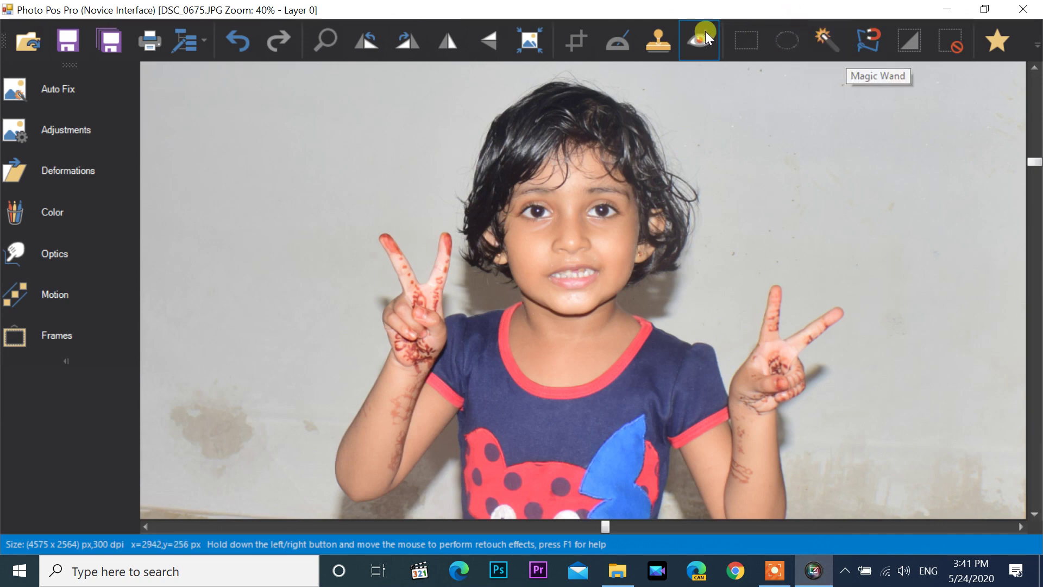
{"action": "left_click", "coordinate": [750, 39]}
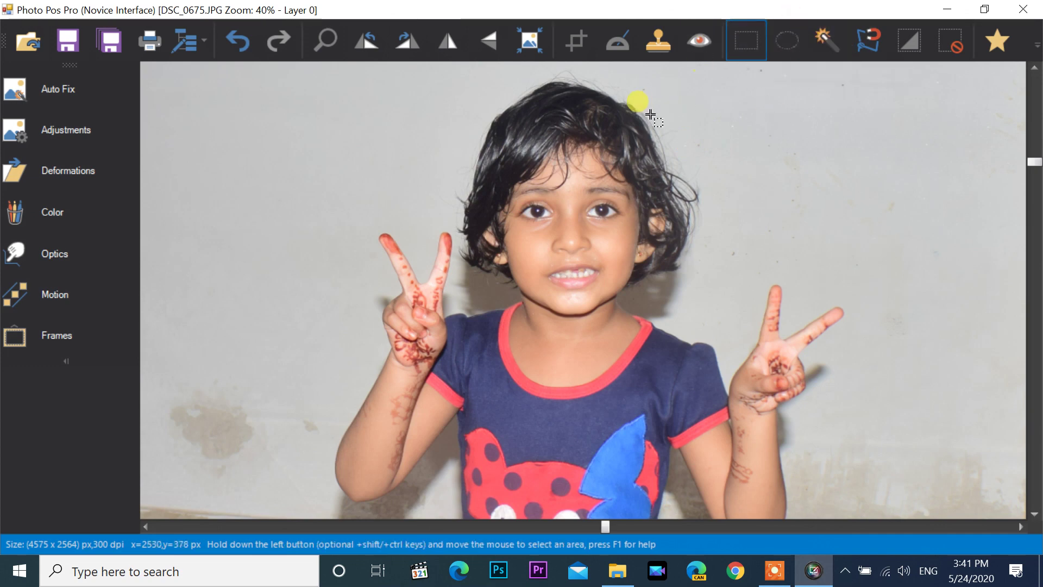
{"action": "left_click", "coordinate": [326, 39]}
{"action": "right_click", "coordinate": [373, 89]}
{"action": "right_click", "coordinate": [706, 187]}
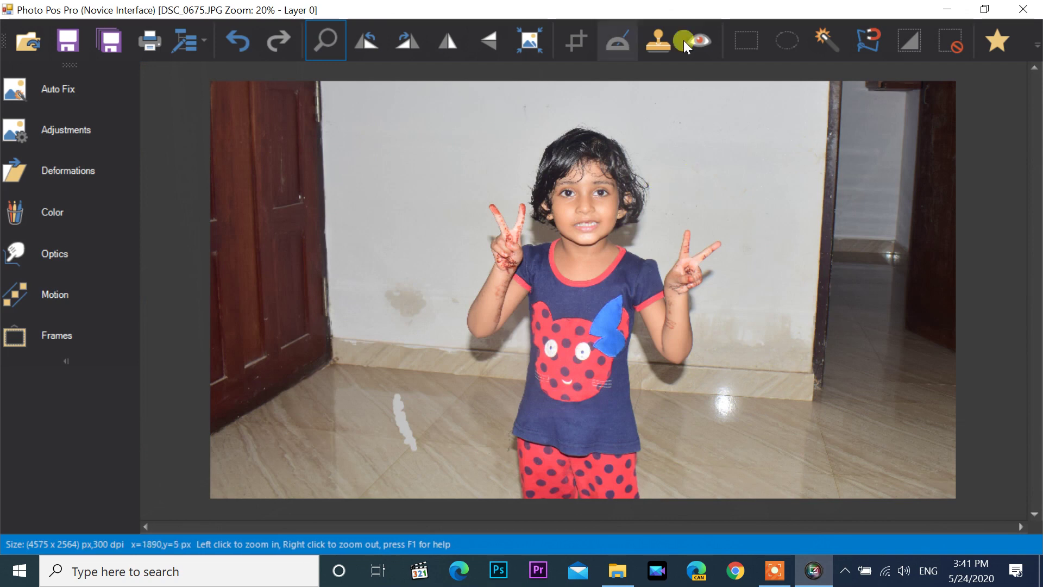
Step: Try a large rectangular selection around the child and replace it with an elliptical one
{"action": "left_click", "coordinate": [755, 39]}
{"action": "left_click_drag", "start_coordinate": [384, 112], "coordinate": [869, 468]}
{"action": "left_click", "coordinate": [787, 39]}
{"action": "left_click_drag", "start_coordinate": [381, 93], "coordinate": [816, 447]}
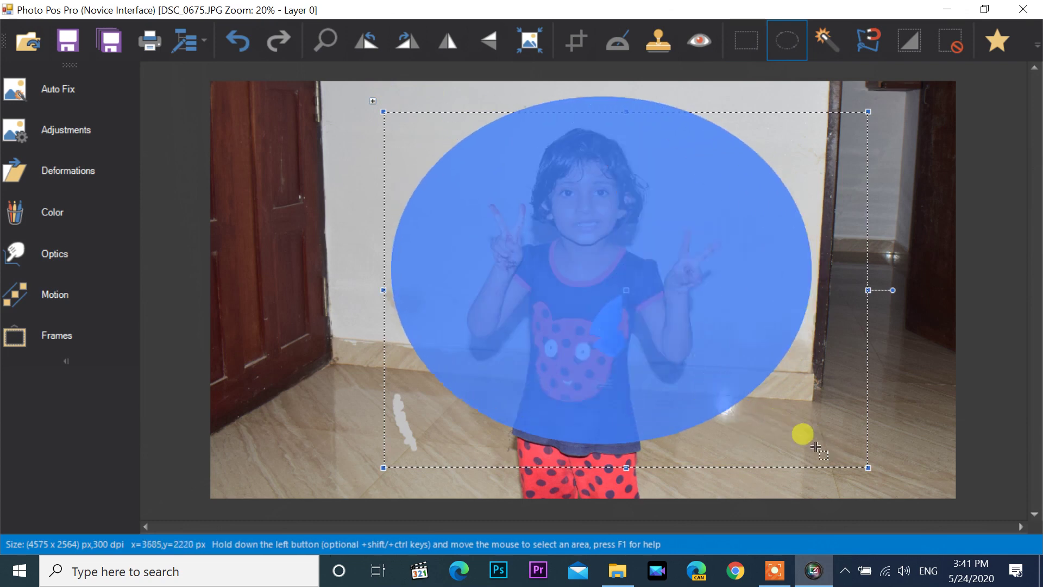
Step: Try Magic Wand selections on the child's blue shirt, its red cat print and her arm, and clear the selection
{"action": "left_click", "coordinate": [825, 43]}
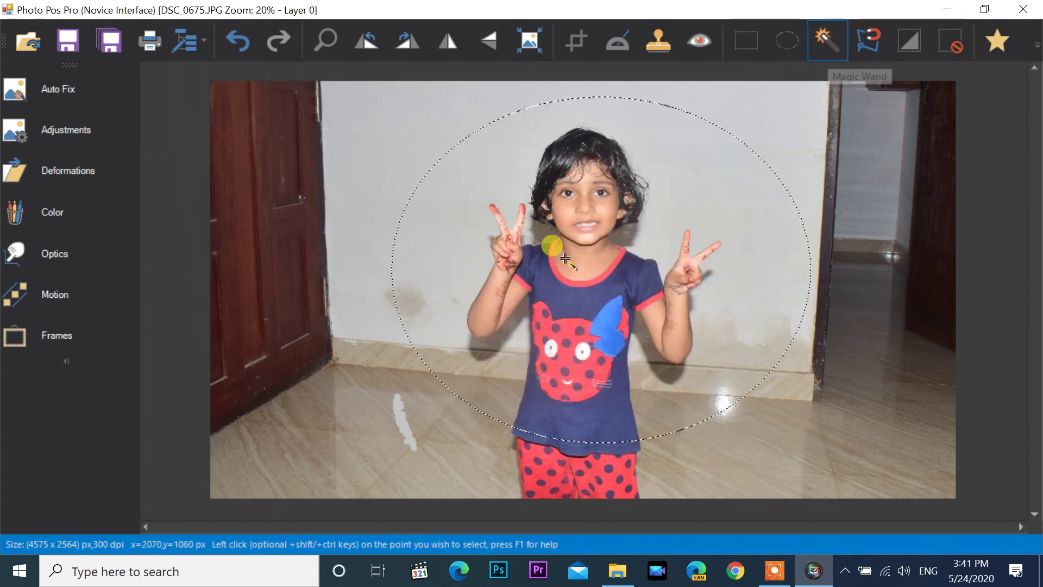
{"action": "left_click", "coordinate": [558, 294]}
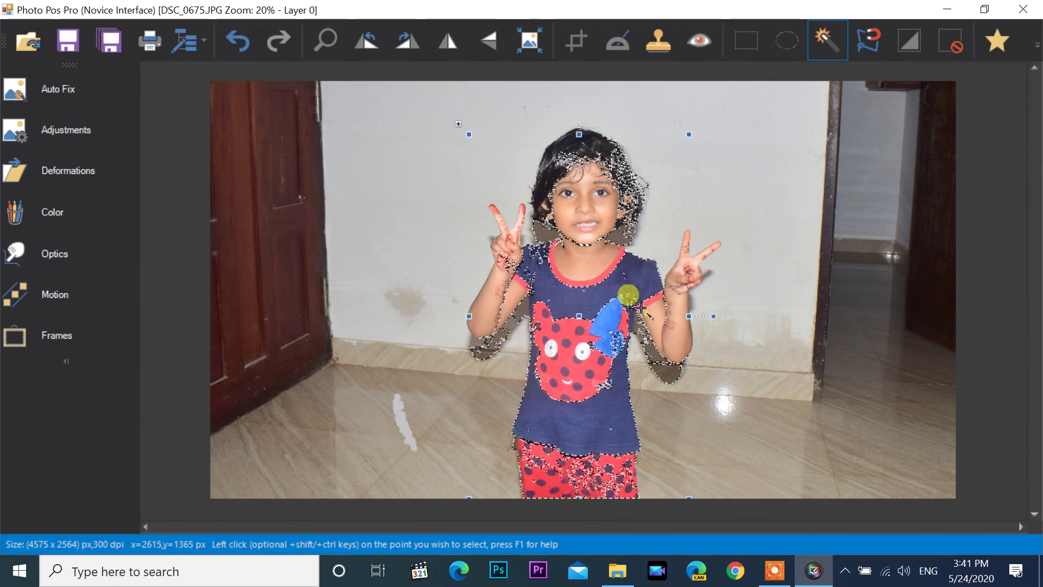
{"action": "left_click", "coordinate": [565, 362]}
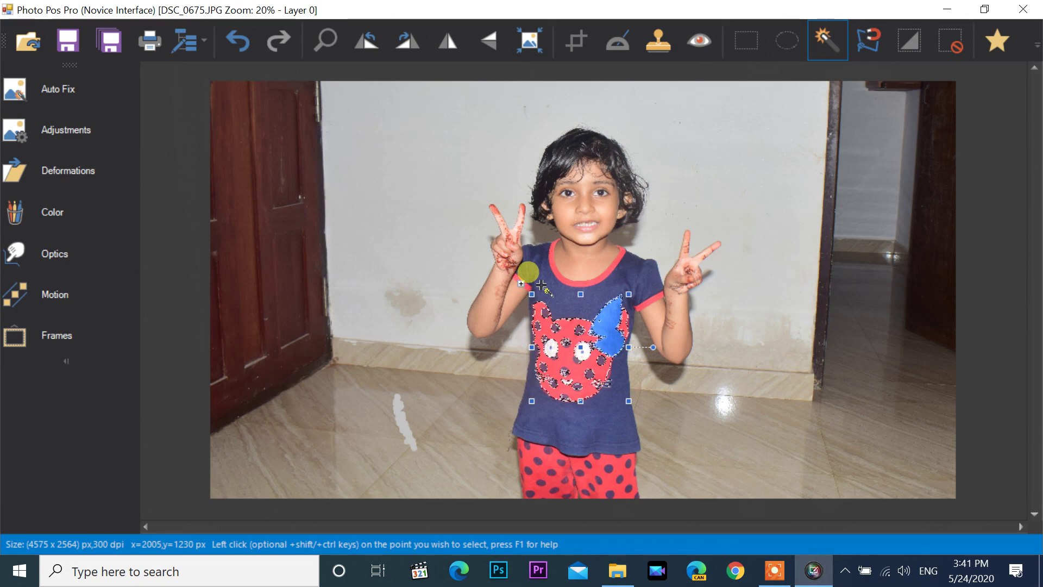
{"action": "left_click", "coordinate": [594, 382]}
{"action": "left_click", "coordinate": [565, 304]}
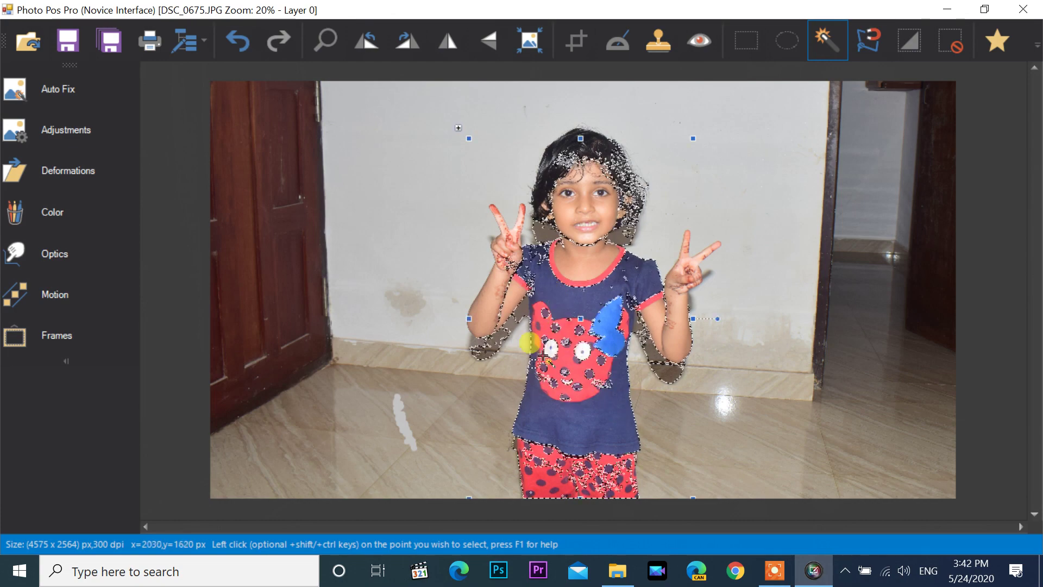
{"action": "left_click", "coordinate": [517, 282]}
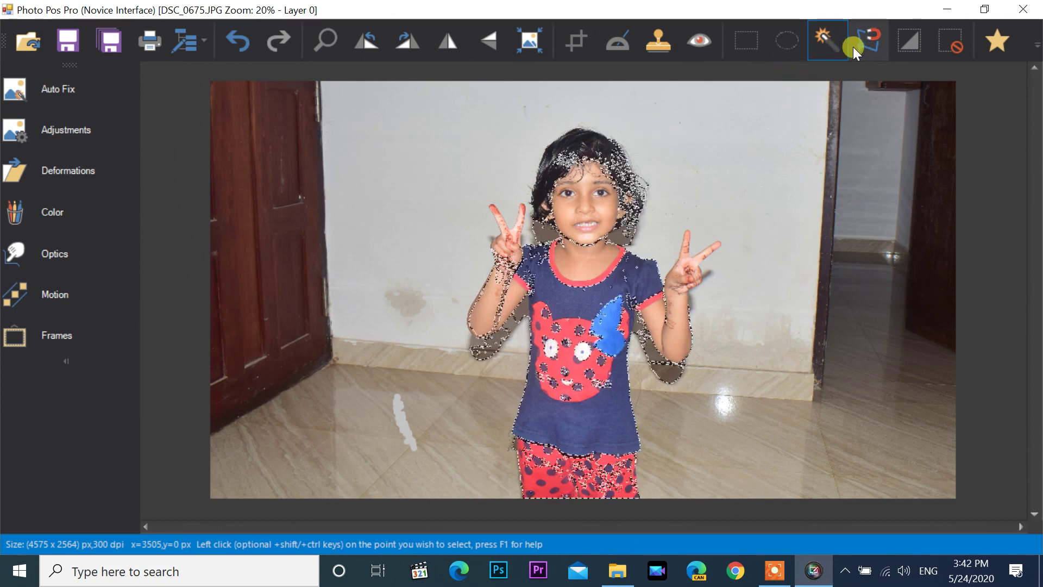
{"action": "left_click", "coordinate": [951, 39]}
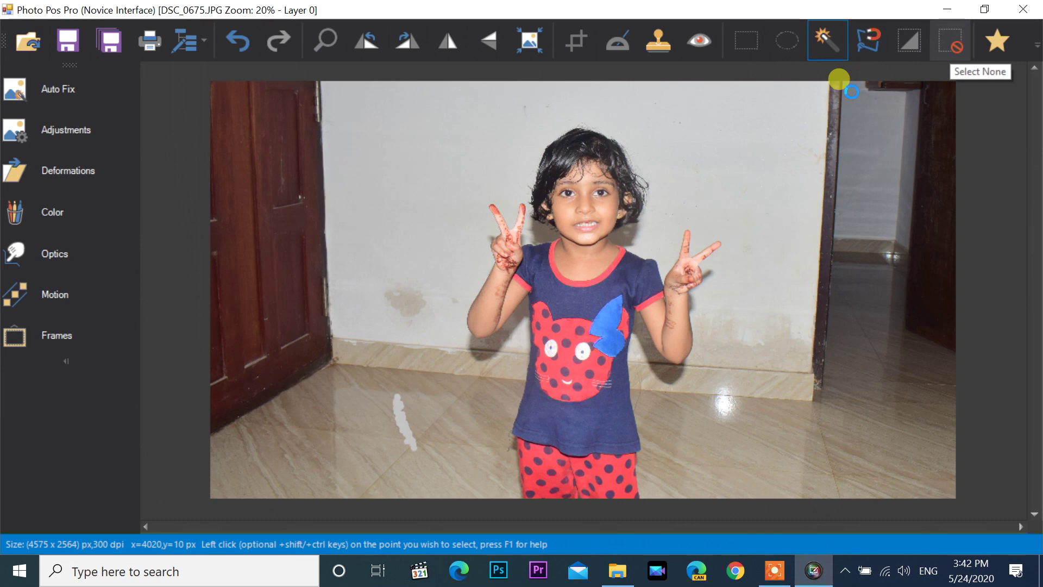
Step: Try a magnetic selection around the child's head and its inverse, clearing the selection at the end
{"action": "left_click", "coordinate": [867, 39]}
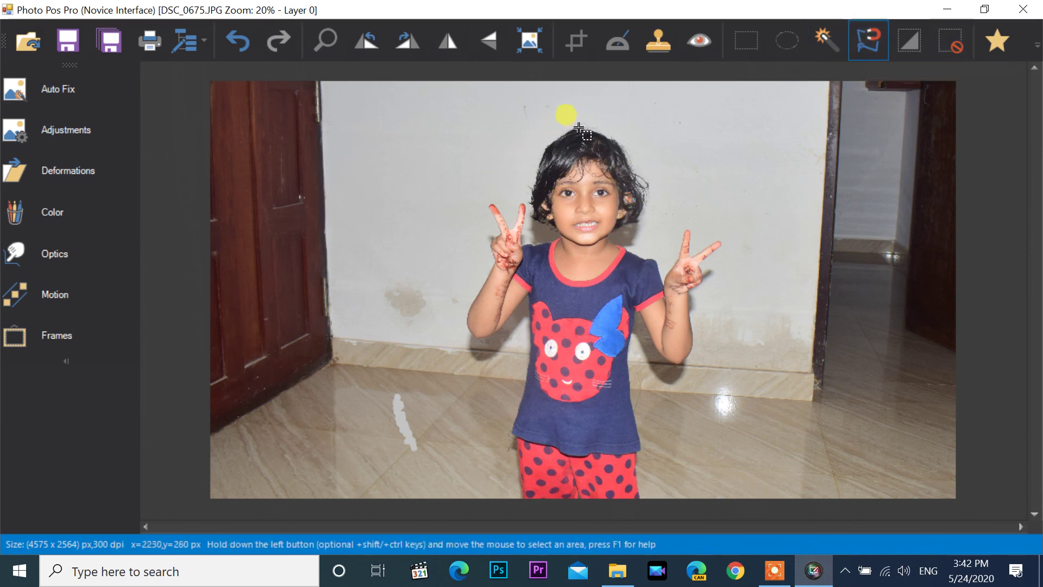
{"action": "mouse_move", "coordinate": [626, 159]}
{"action": "left_mouse_down"}
{"action": "mouse_move", "coordinate": [648, 206]}
{"action": "mouse_move", "coordinate": [635, 230]}
{"action": "mouse_move", "coordinate": [588, 249]}
{"action": "mouse_move", "coordinate": [547, 223]}
{"action": "left_mouse_up"}
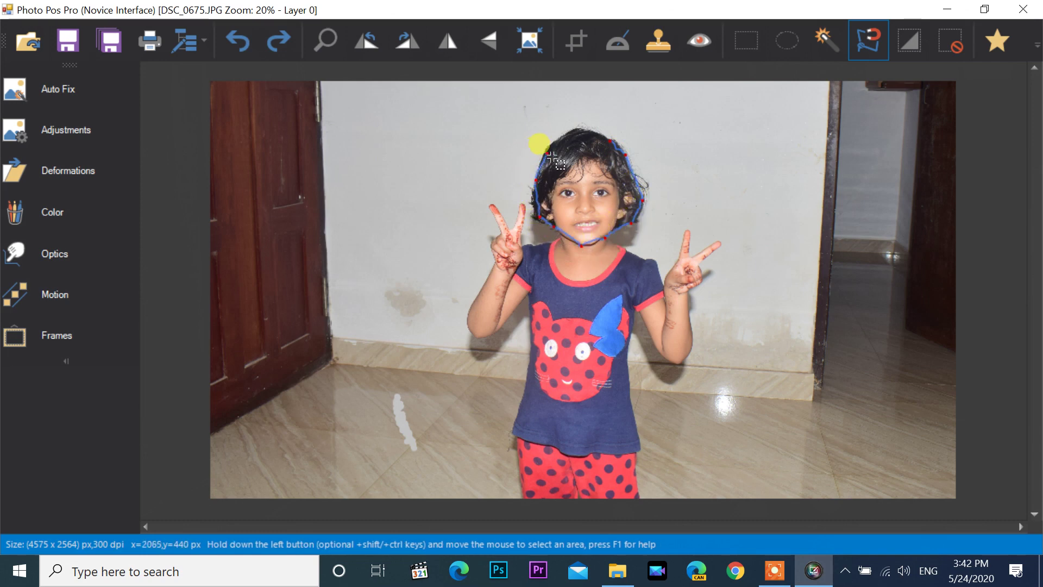
{"action": "left_click_drag", "start_coordinate": [585, 136], "coordinate": [612, 142]}
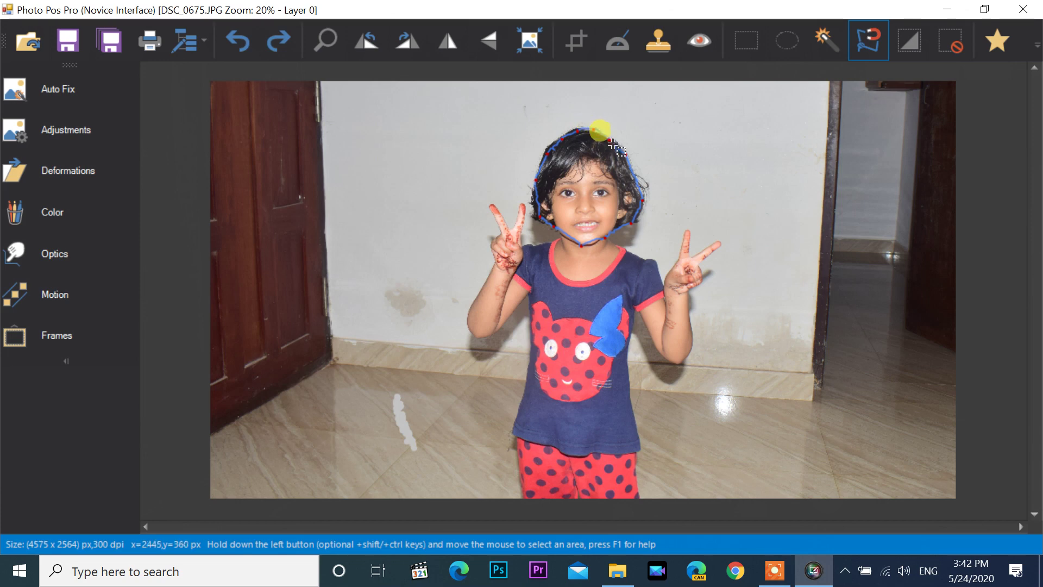
{"action": "left_click_drag", "start_coordinate": [612, 143], "coordinate": [615, 144]}
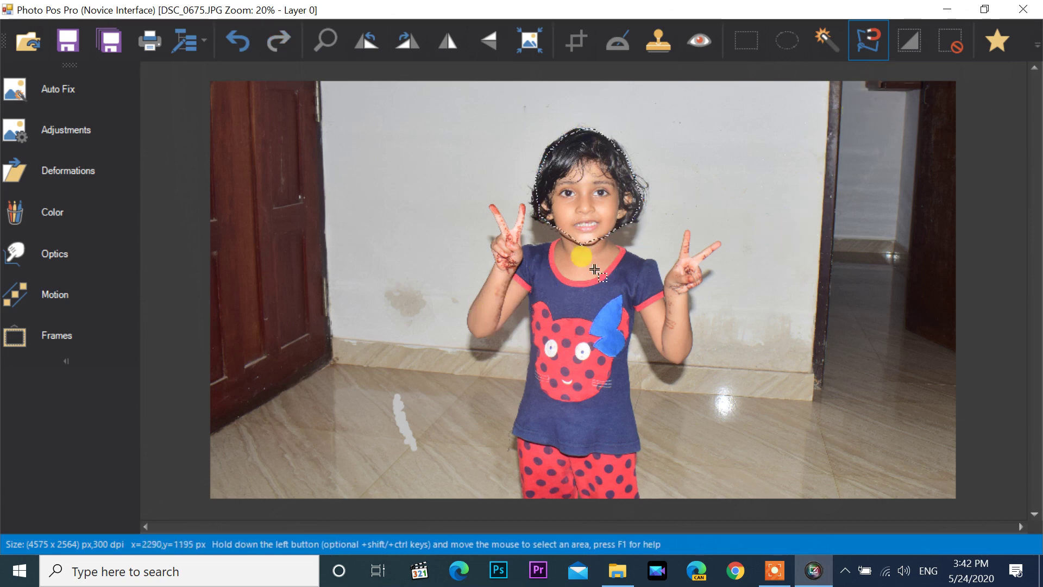
{"action": "left_click", "coordinate": [908, 38]}
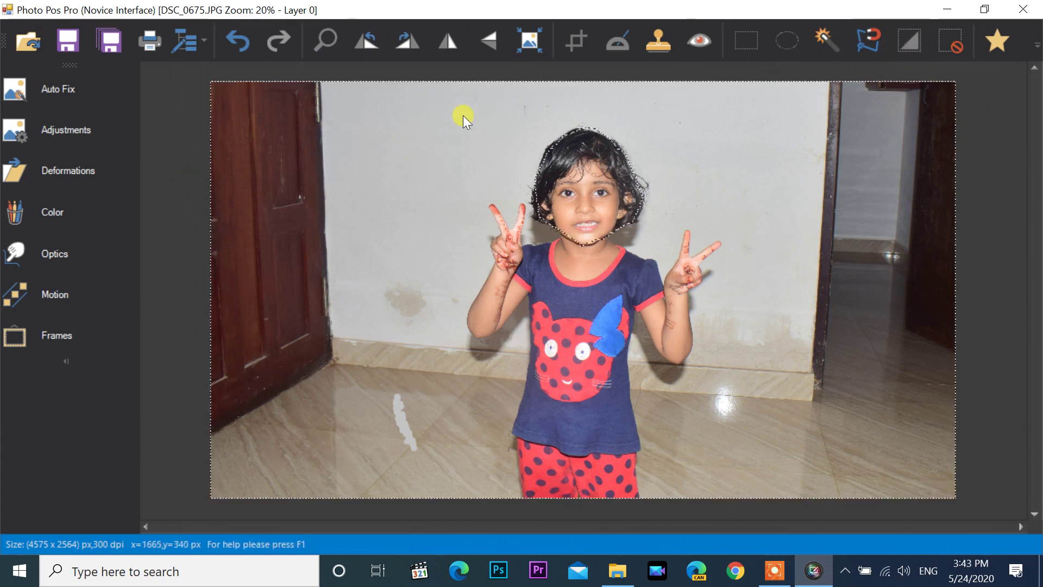
{"action": "left_click", "coordinate": [945, 44]}
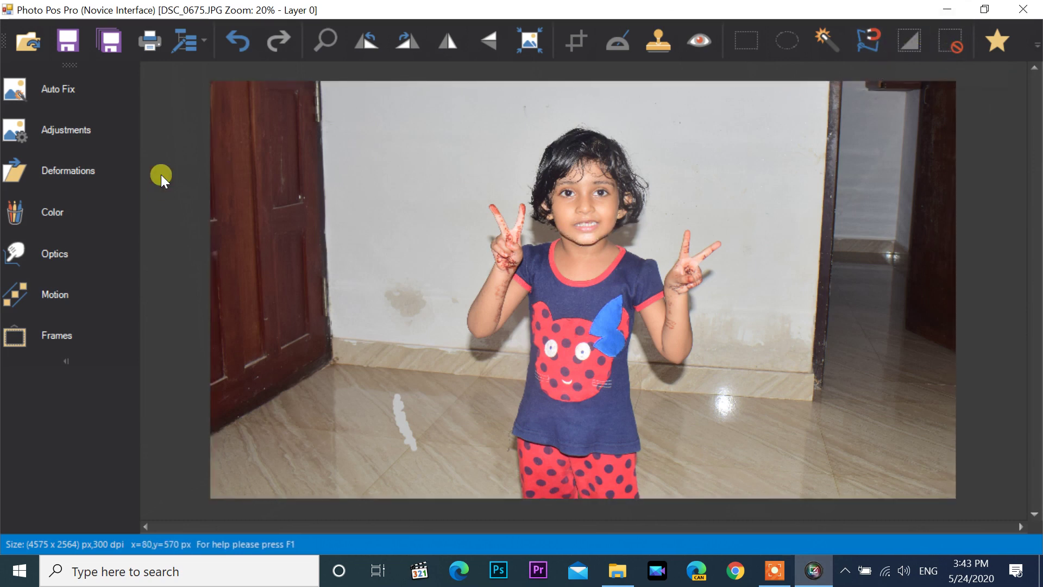
Step: Preview the Auto Lighting fixes on the photo, including Auto Brightness and Auto Contrast, and discard them
{"action": "left_click", "coordinate": [58, 90]}
{"action": "left_click", "coordinate": [174, 92]}
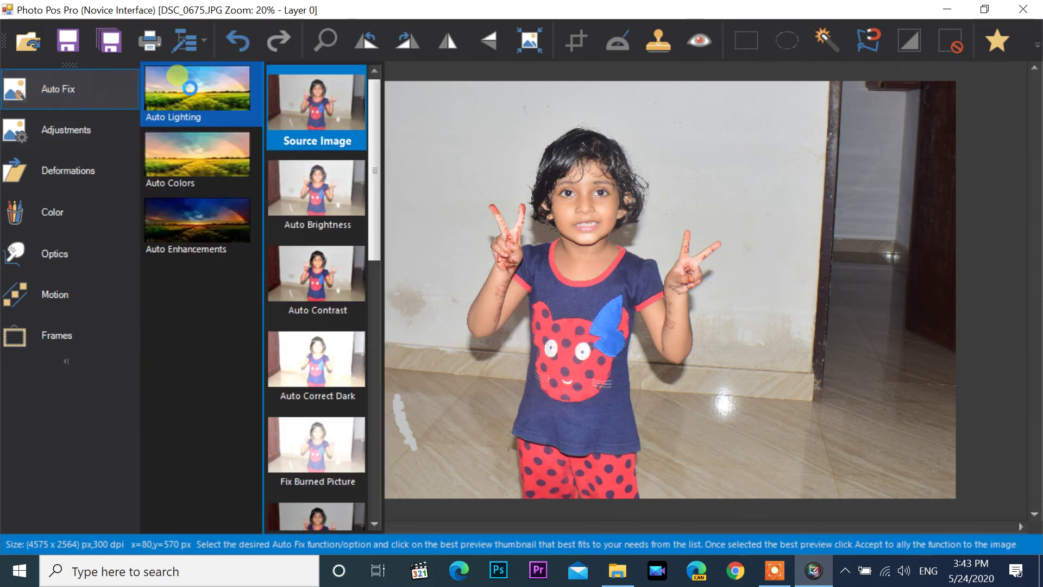
{"action": "left_click_drag", "start_coordinate": [374, 197], "coordinate": [363, 453]}
{"action": "left_click", "coordinate": [310, 400]}
{"action": "left_click_drag", "start_coordinate": [376, 394], "coordinate": [370, 113]}
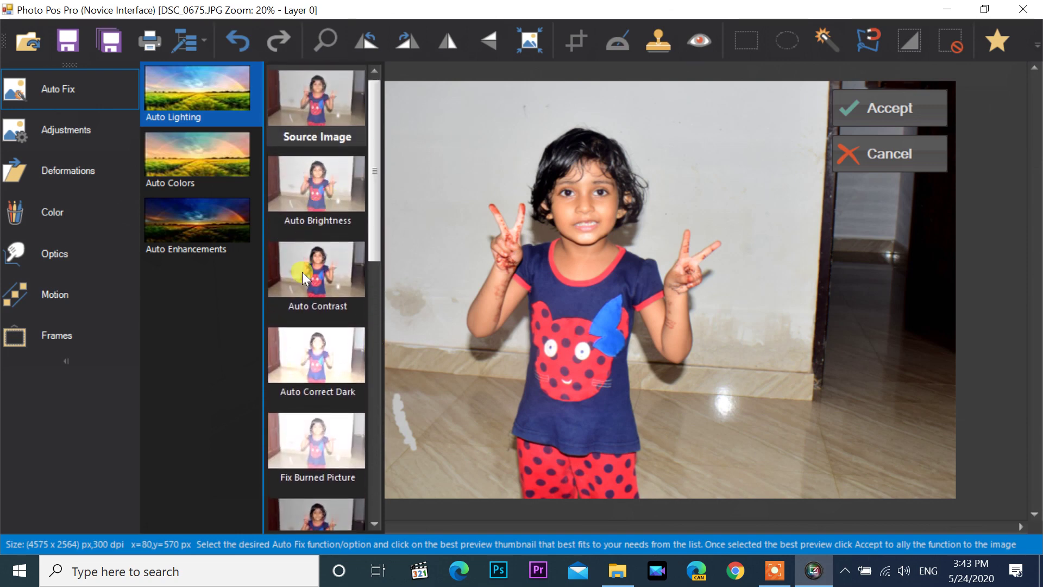
{"action": "left_click_drag", "start_coordinate": [376, 226], "coordinate": [372, 181]}
{"action": "left_click", "coordinate": [313, 195]}
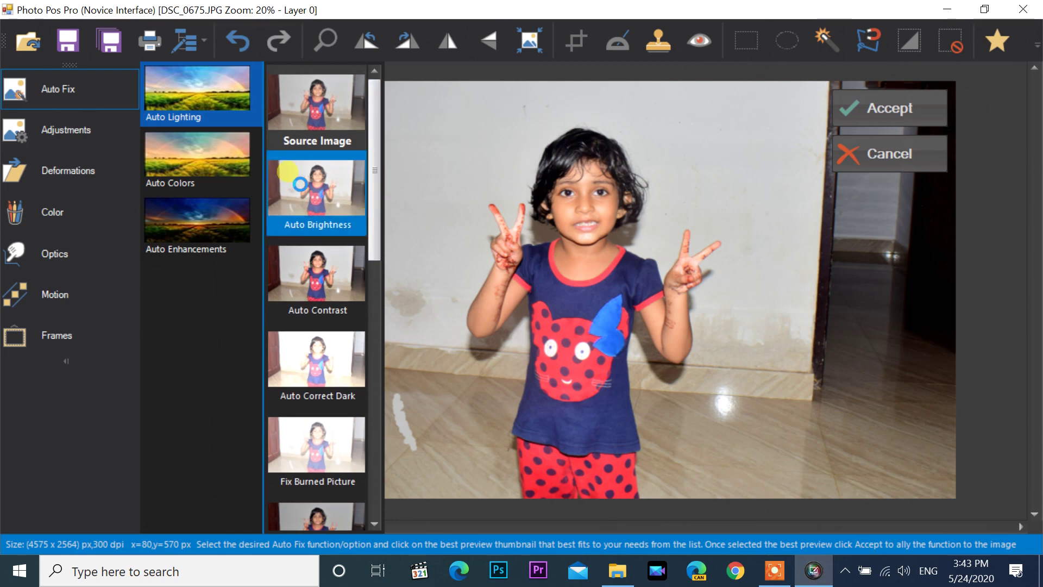
{"action": "left_click", "coordinate": [341, 269]}
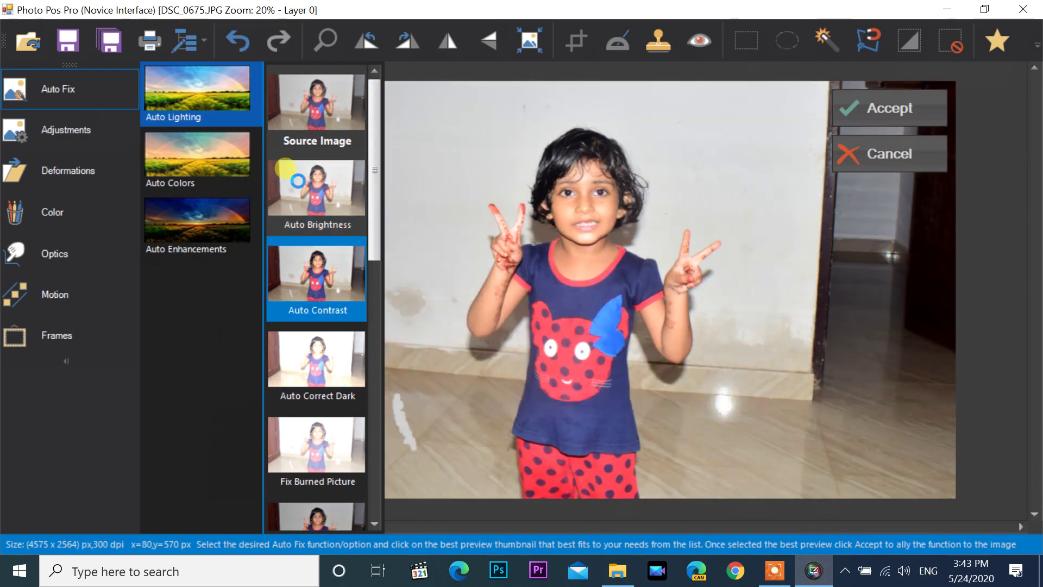
{"action": "left_click", "coordinate": [849, 163]}
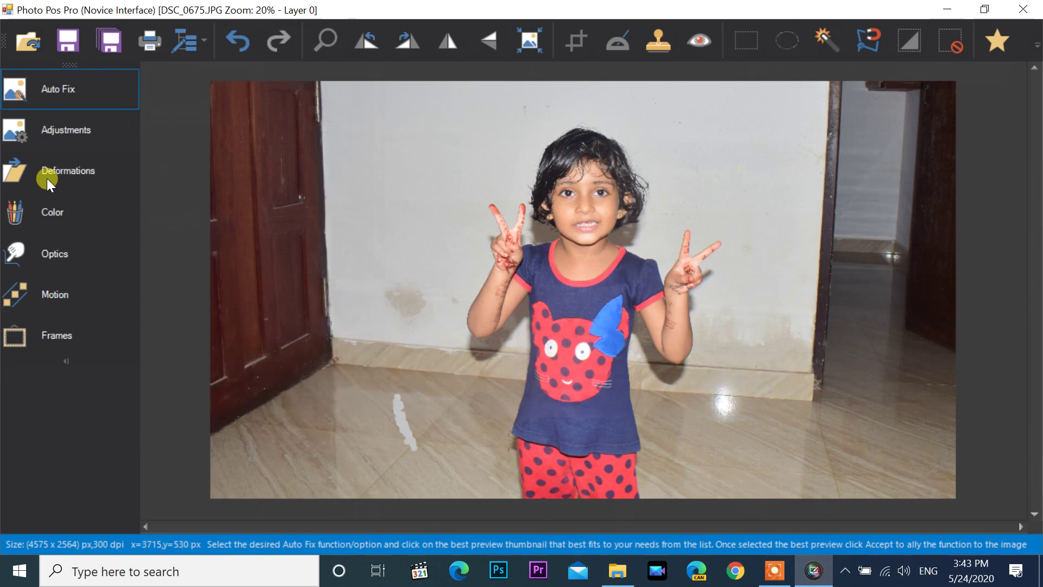
Step: Preview the Brightness adjustments on the photo, trying Brightness -30 and browsing the range from -100 to +100
{"action": "left_click", "coordinate": [62, 130]}
{"action": "left_click", "coordinate": [195, 113]}
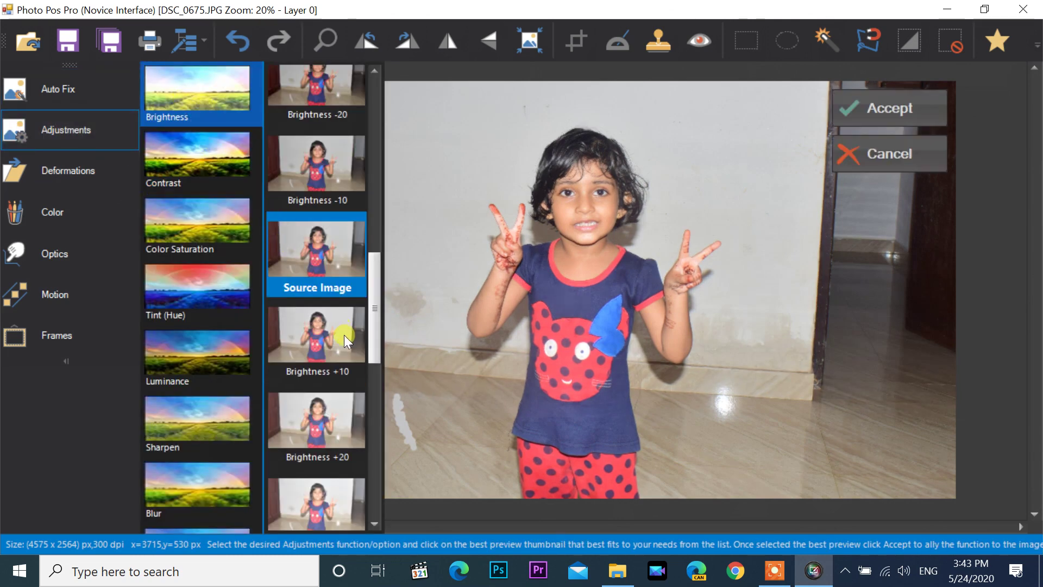
{"action": "left_click_drag", "start_coordinate": [372, 334], "coordinate": [363, 483]}
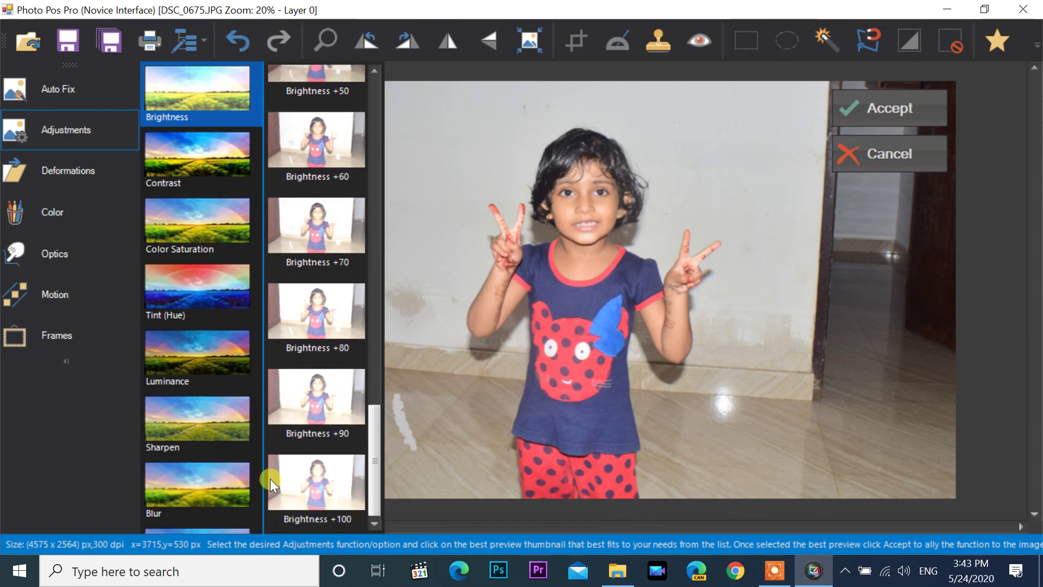
{"action": "left_click_drag", "start_coordinate": [366, 426], "coordinate": [367, 203]}
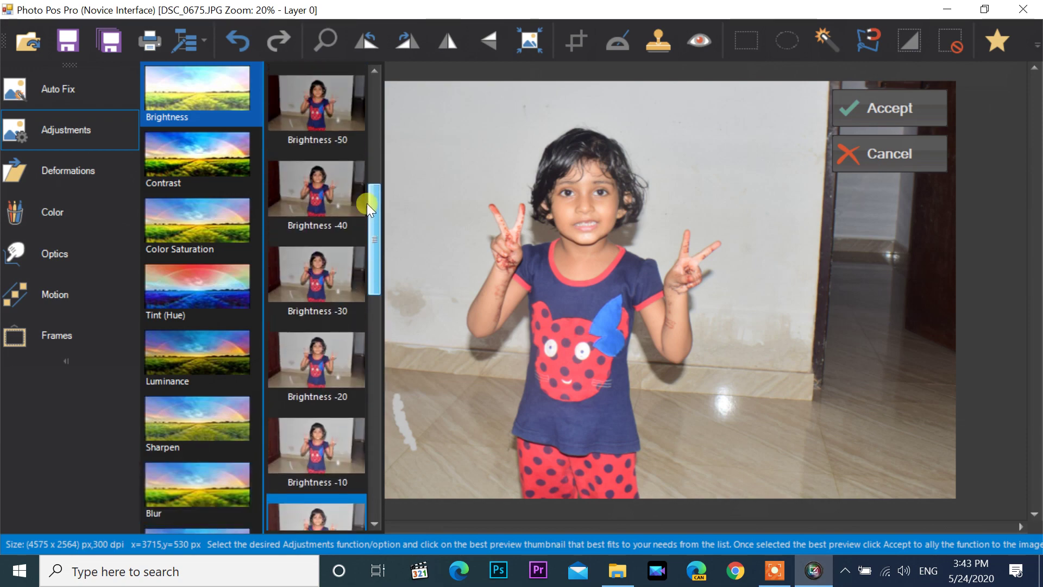
{"action": "left_click", "coordinate": [301, 293]}
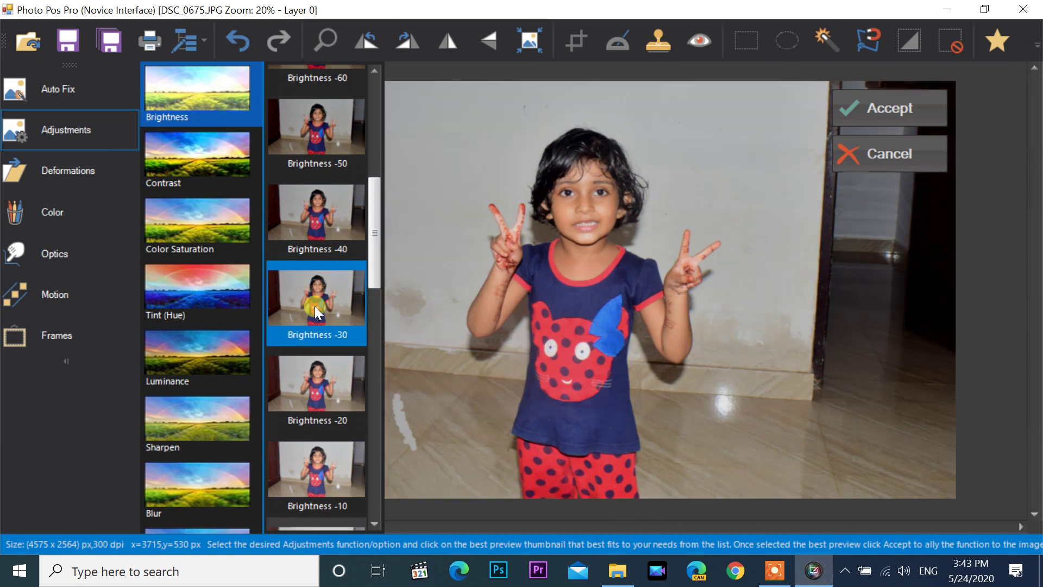
{"action": "left_click_drag", "start_coordinate": [382, 278], "coordinate": [372, 148]}
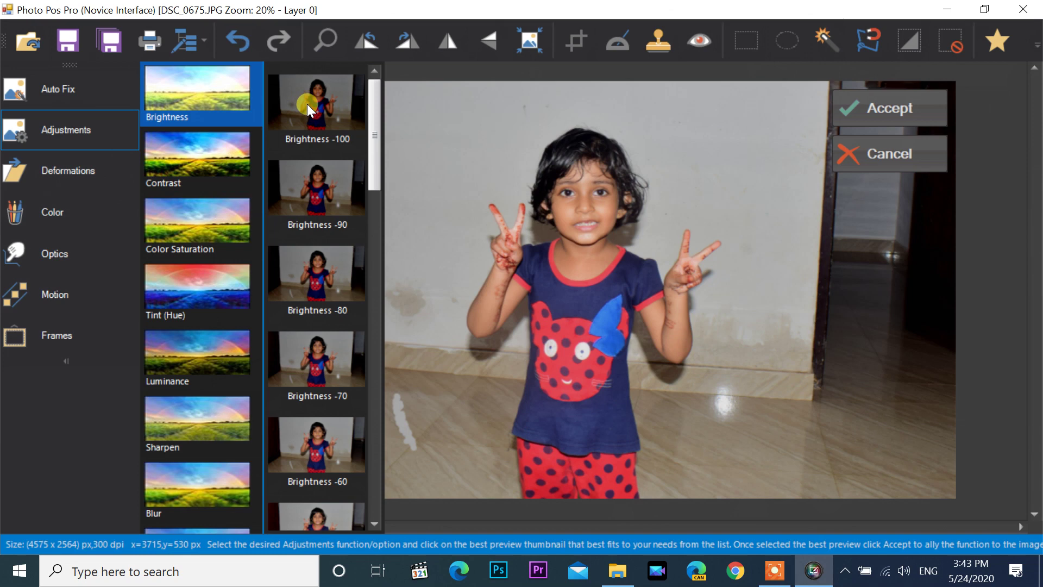
Step: Preview Contrast +10 on the photo and discard the adjustment
{"action": "left_click", "coordinate": [181, 168]}
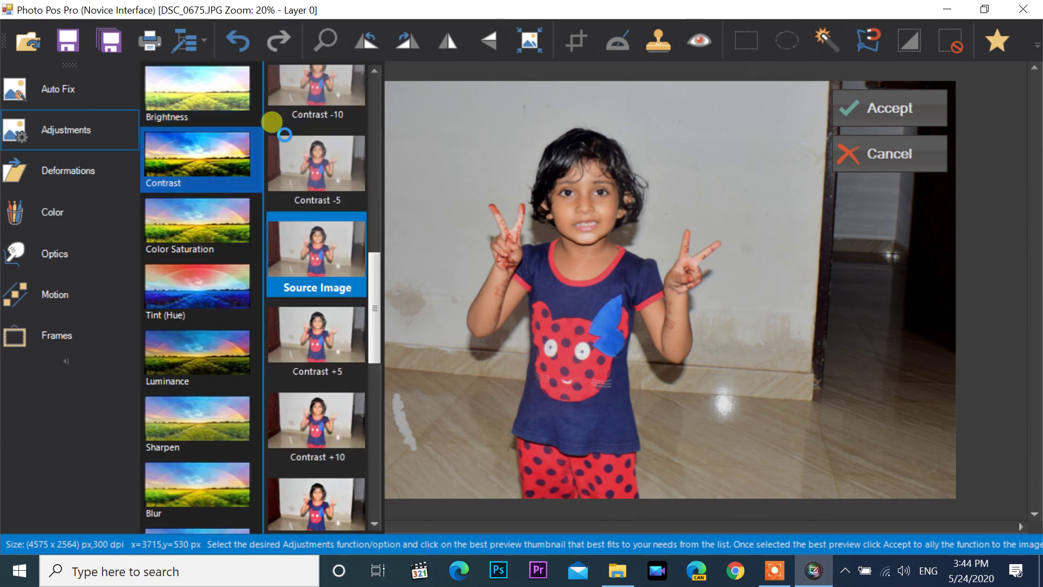
{"action": "left_click", "coordinate": [288, 192]}
{"action": "left_click", "coordinate": [318, 464]}
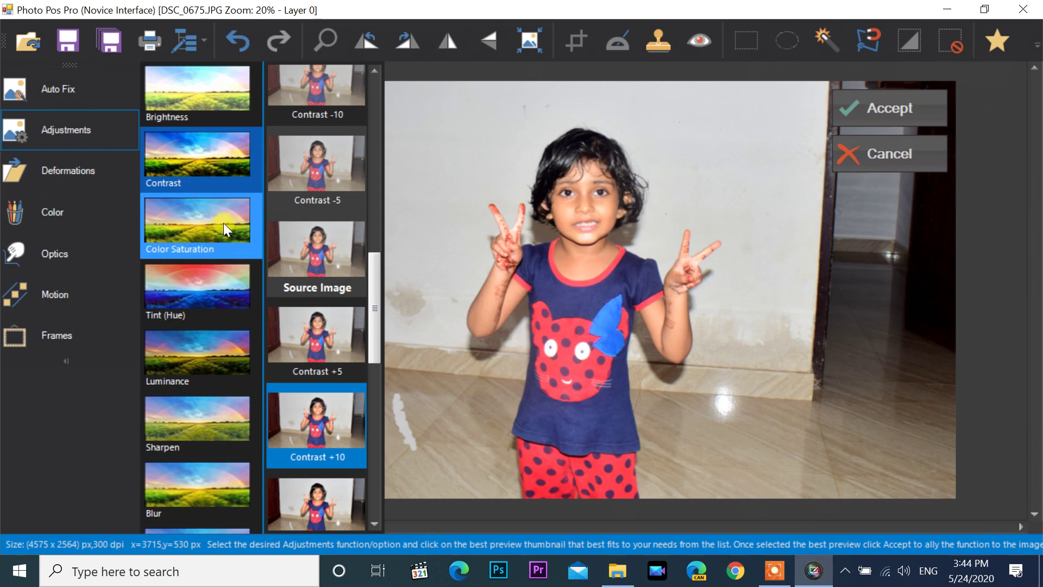
{"action": "left_click", "coordinate": [875, 160]}
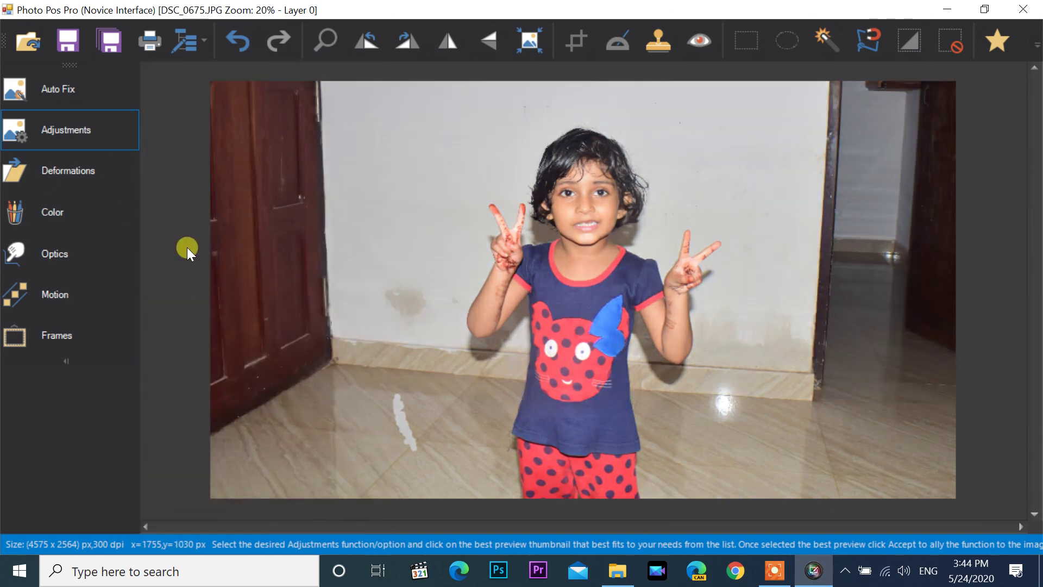
Step: Preview the Blur adjustments on the photo, up to Blur +100
{"action": "left_click", "coordinate": [59, 131]}
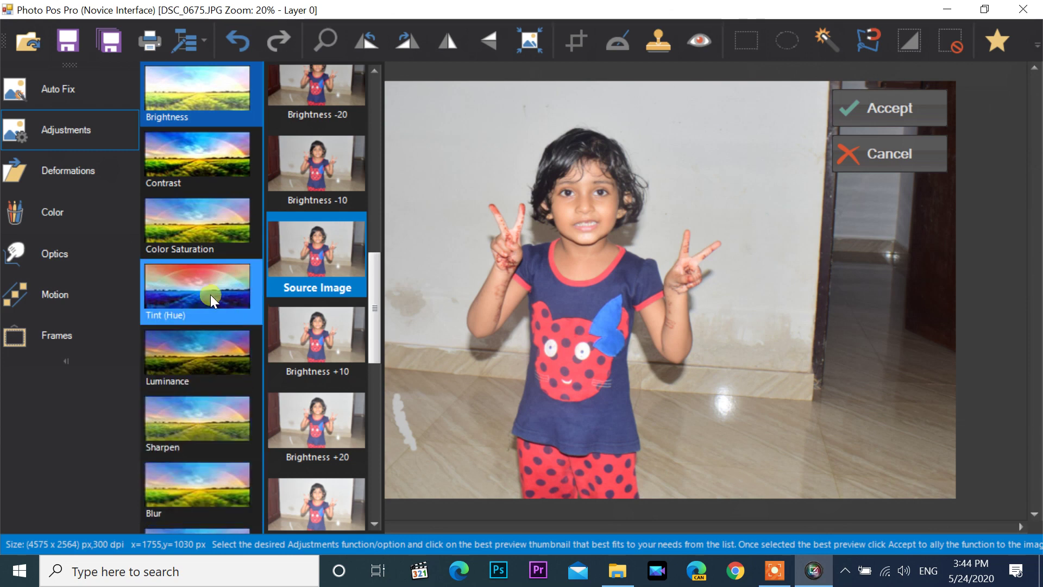
{"action": "left_click", "coordinate": [154, 490]}
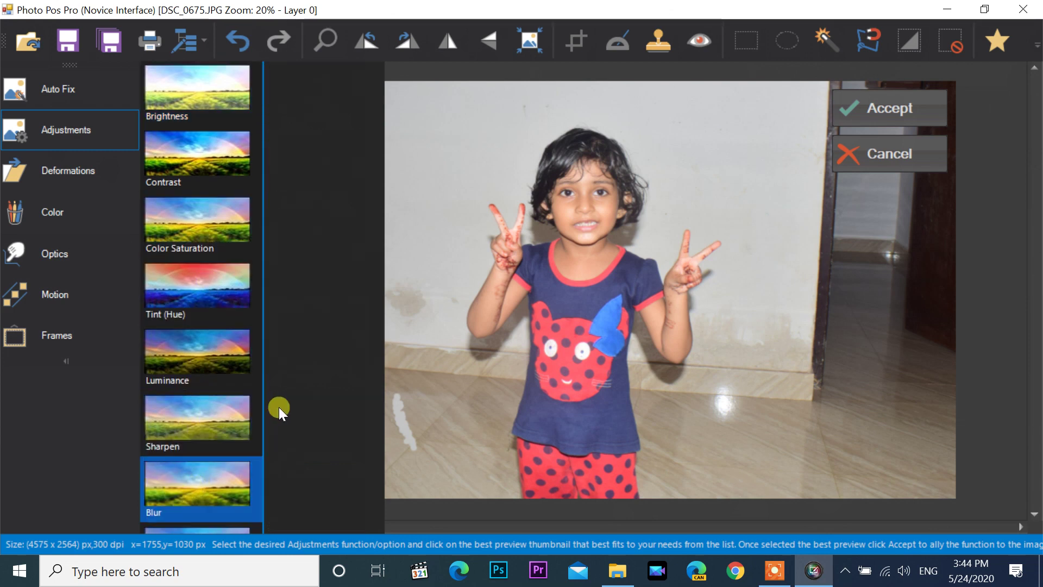
{"action": "left_click", "coordinate": [317, 503]}
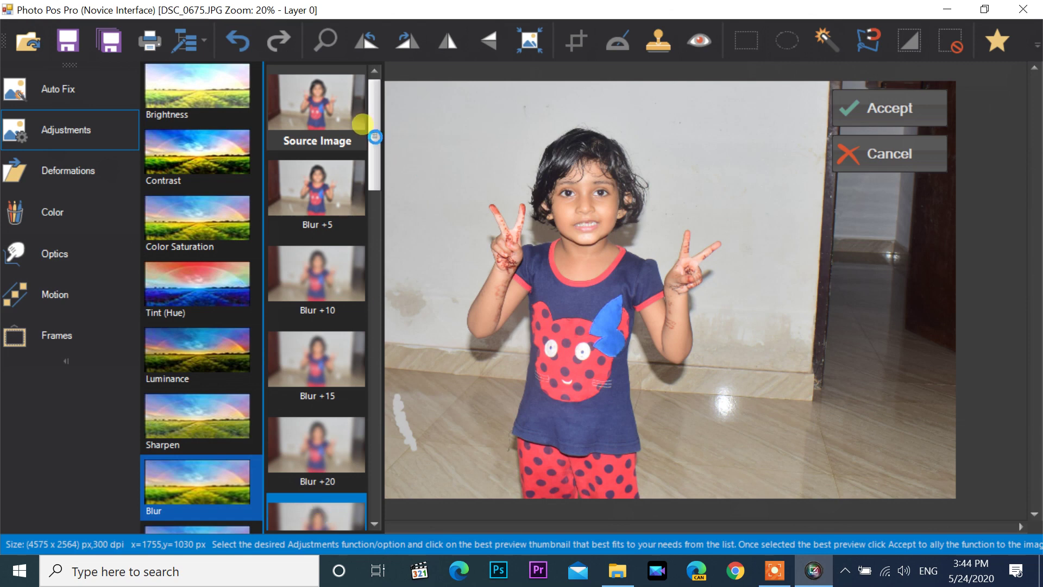
{"action": "left_click_drag", "start_coordinate": [376, 137], "coordinate": [356, 474]}
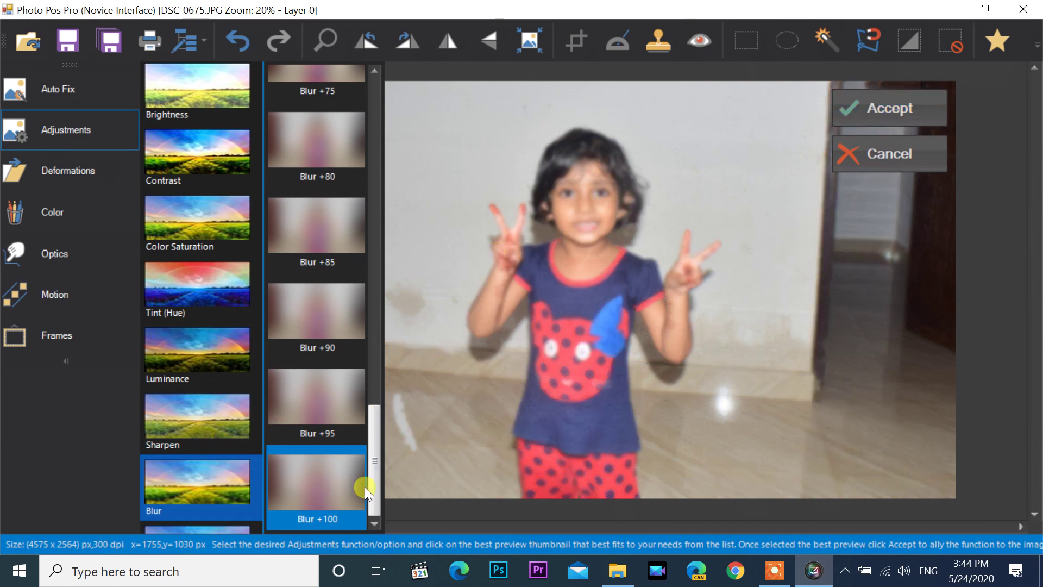
Step: Try the Adjust Gamma and Adjust Temperature functions on the photo, including Temperature +2500 and +7500
{"action": "left_click", "coordinate": [208, 529]}
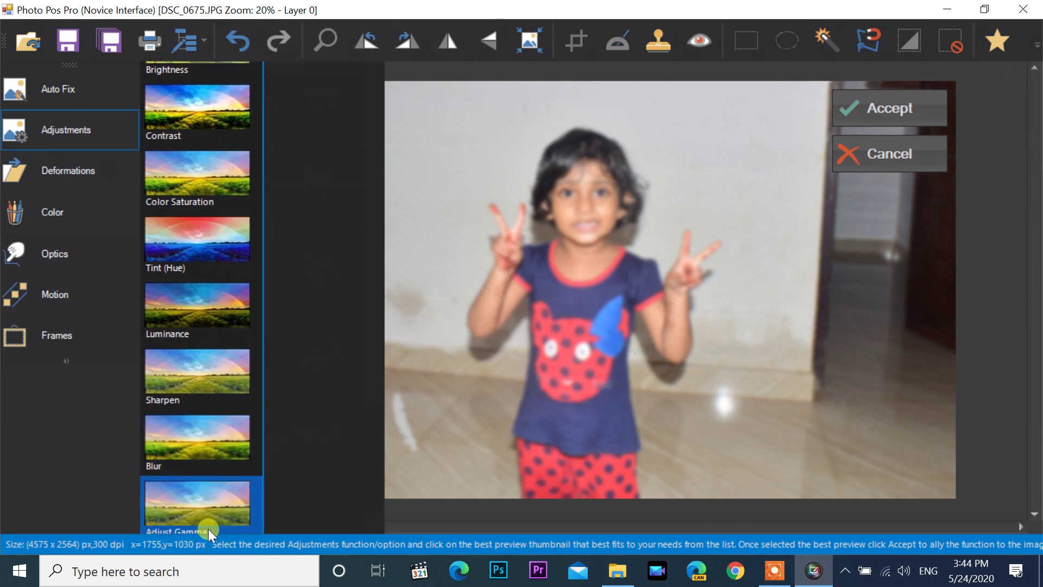
{"action": "left_click", "coordinate": [207, 527]}
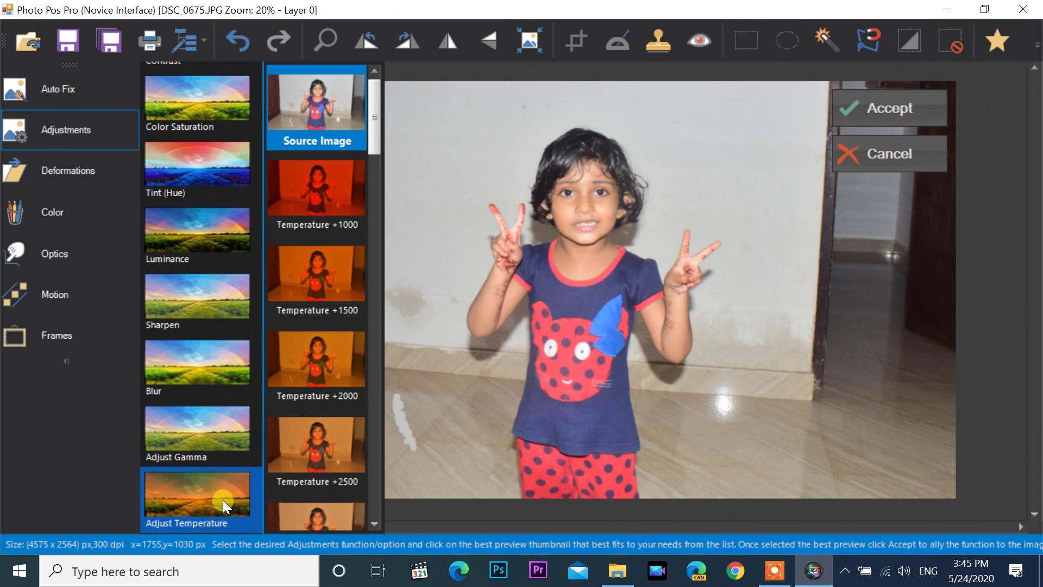
{"action": "left_click", "coordinate": [320, 438]}
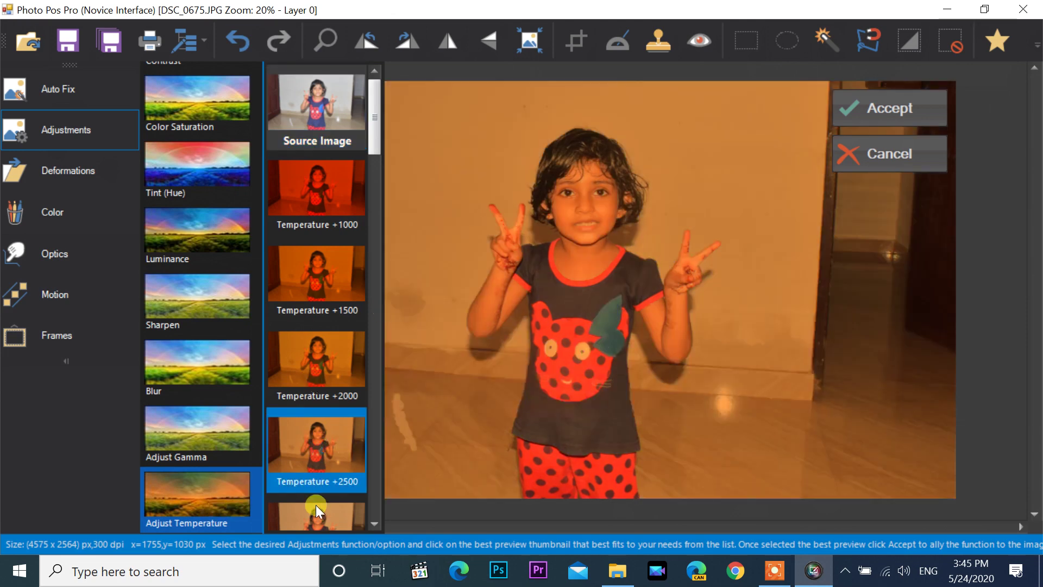
{"action": "left_click", "coordinate": [313, 378]}
{"action": "left_click_drag", "start_coordinate": [375, 132], "coordinate": [367, 296]}
{"action": "left_click", "coordinate": [337, 307]}
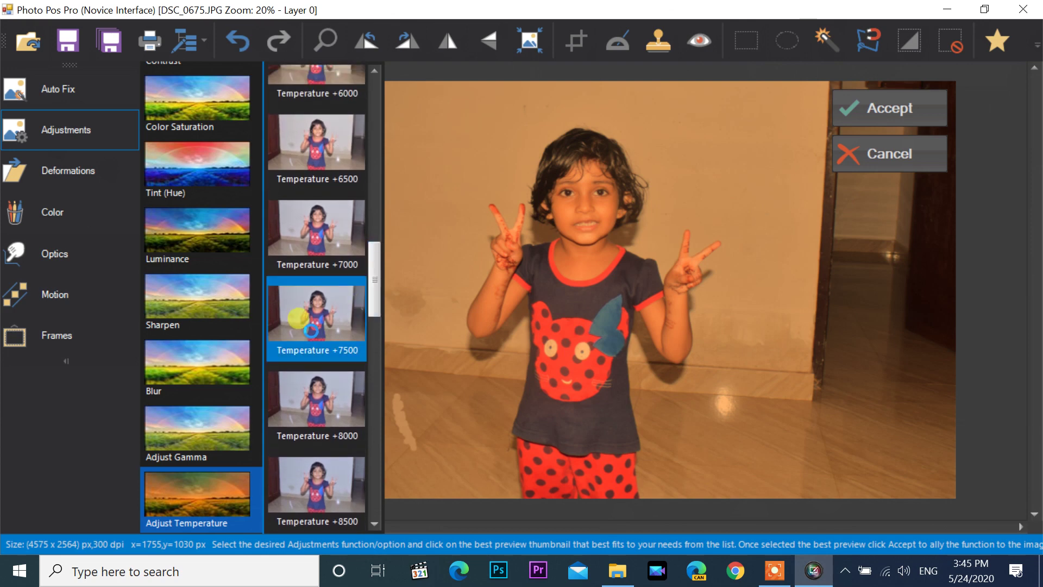
Step: Try the Spin -10 deformation on the photo and look through the Ripples, Cut Off and ZigZag deformations
{"action": "left_click", "coordinate": [60, 170]}
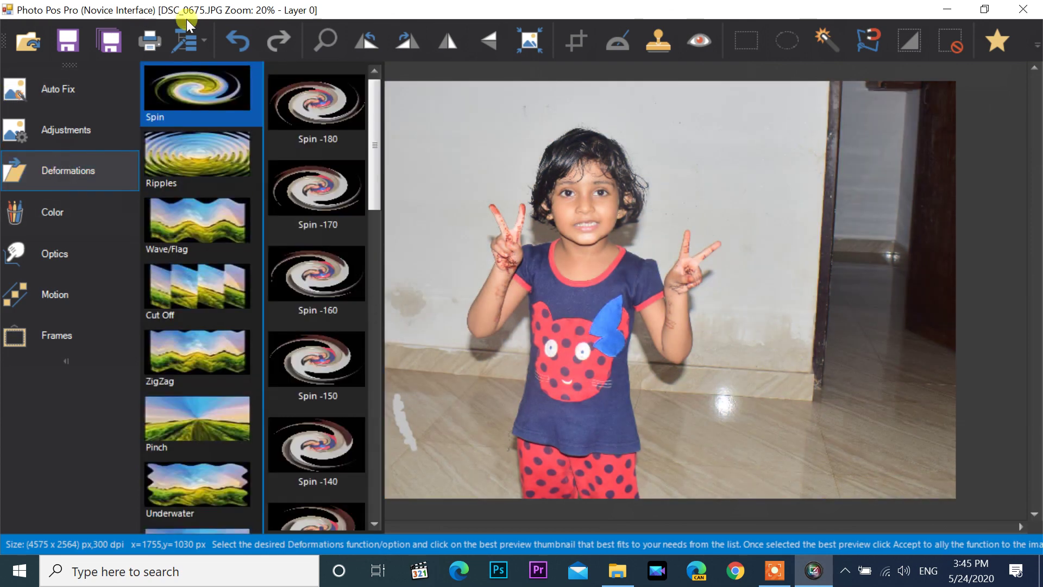
{"action": "mouse_move", "coordinate": [375, 301]}
{"action": "left_mouse_down"}
{"action": "mouse_move", "coordinate": [373, 485]}
{"action": "mouse_move", "coordinate": [377, 285]}
{"action": "left_mouse_up"}
{"action": "left_click", "coordinate": [321, 334]}
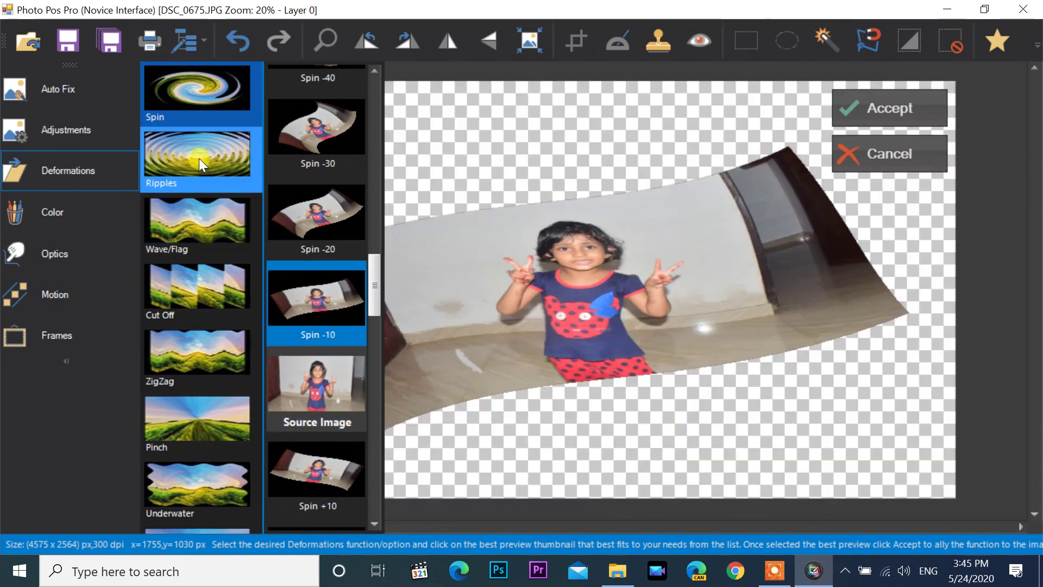
{"action": "left_click", "coordinate": [199, 158]}
{"action": "left_click", "coordinate": [205, 284]}
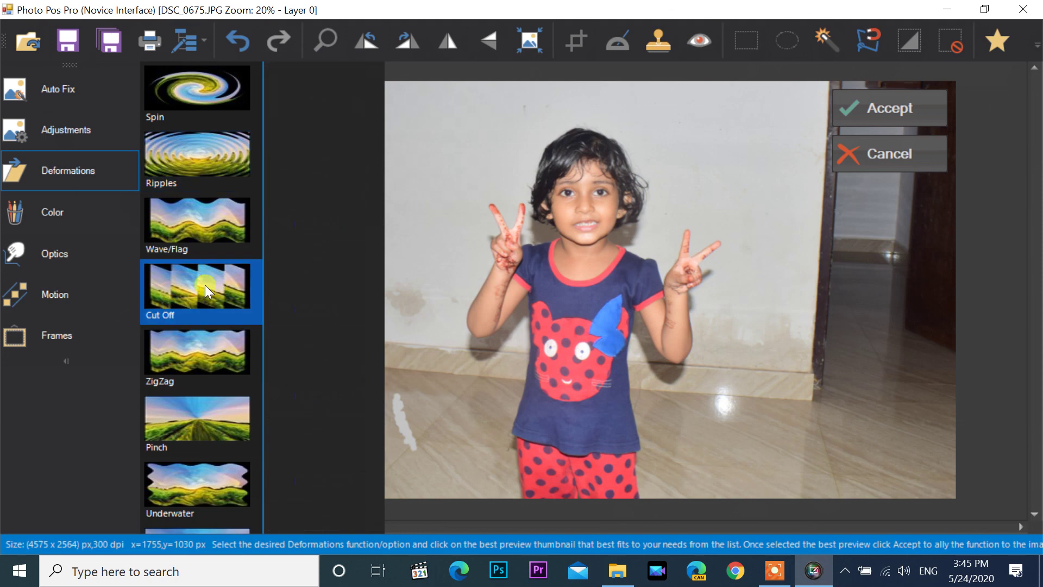
{"action": "left_click", "coordinate": [220, 340]}
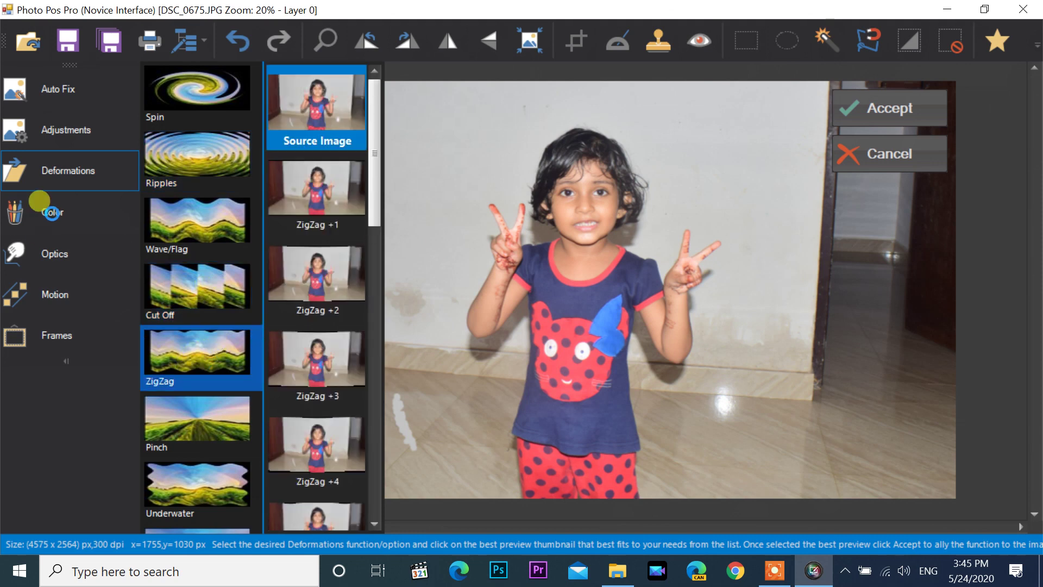
Step: Open the Colorize effect and preview several Black & White variations, from high contrast to a softer one
{"action": "left_click", "coordinate": [51, 214]}
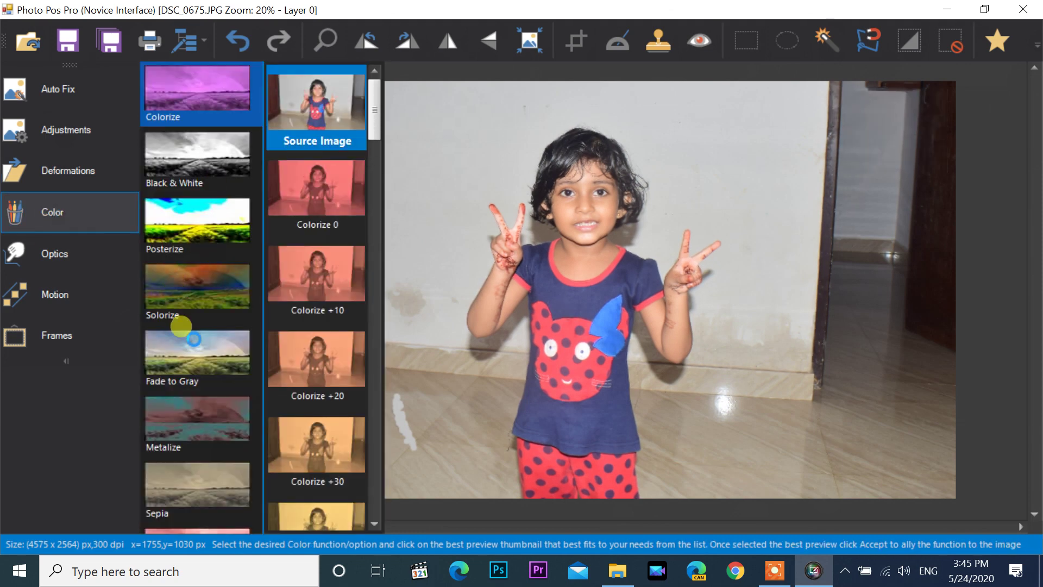
{"action": "left_click", "coordinate": [208, 96]}
{"action": "left_click", "coordinate": [204, 164]}
{"action": "scroll", "coordinate": [348, 334], "scroll_direction": "down", "scroll_amount": 5}
{"action": "left_click", "coordinate": [313, 377]}
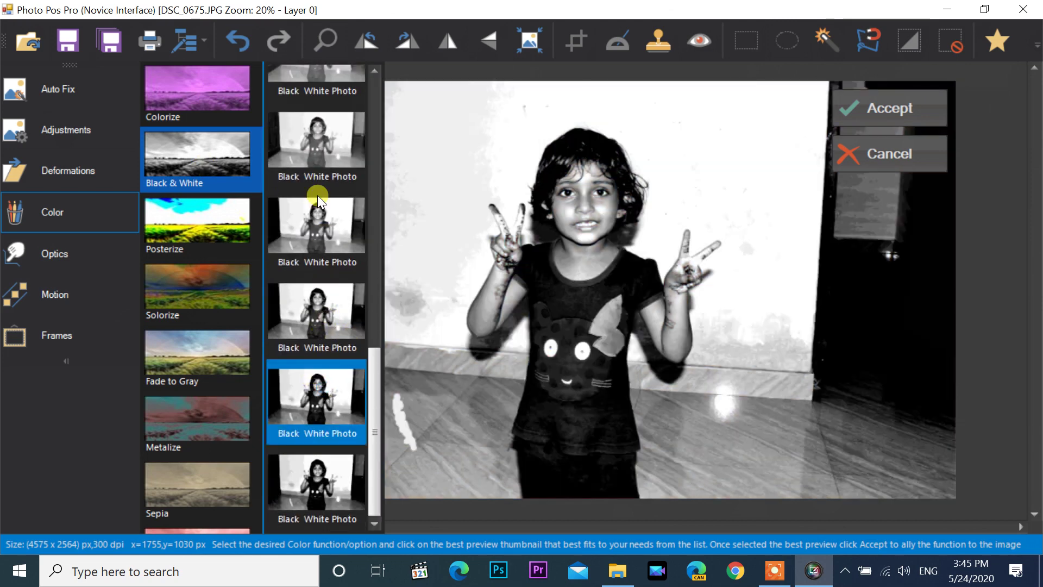
{"action": "left_click", "coordinate": [314, 151]}
{"action": "left_click", "coordinate": [287, 261]}
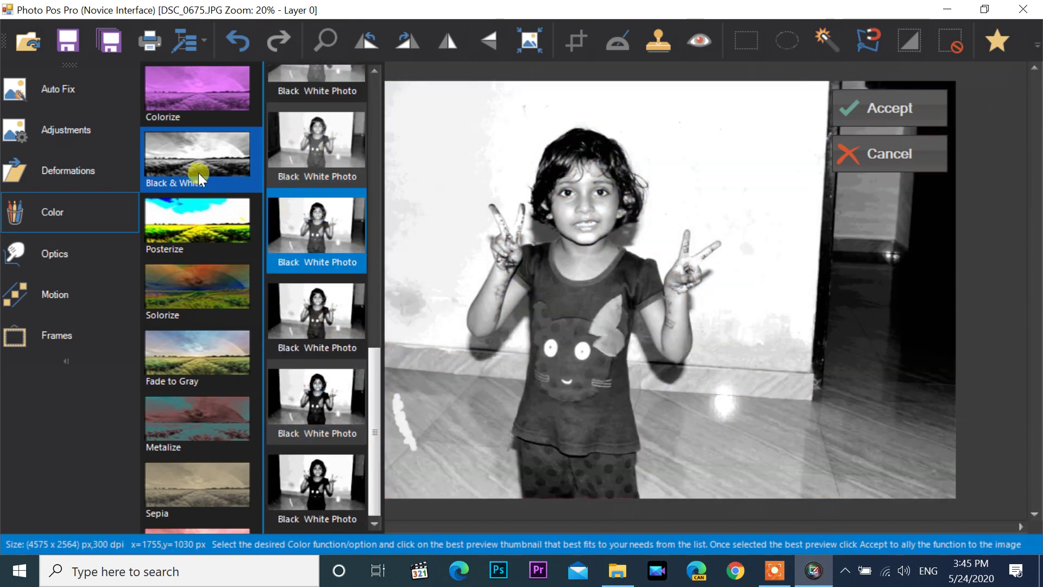
Step: Preview the Posterize +2, +3 and +4 color effects on the photo
{"action": "left_click", "coordinate": [195, 236]}
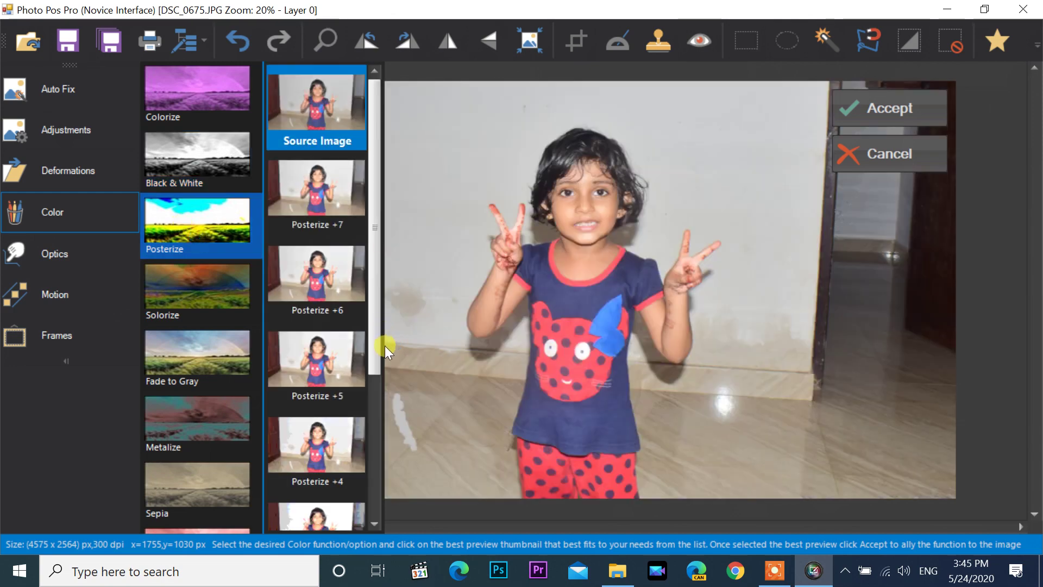
{"action": "left_click_drag", "start_coordinate": [380, 334], "coordinate": [377, 511]}
{"action": "left_click", "coordinate": [318, 398]}
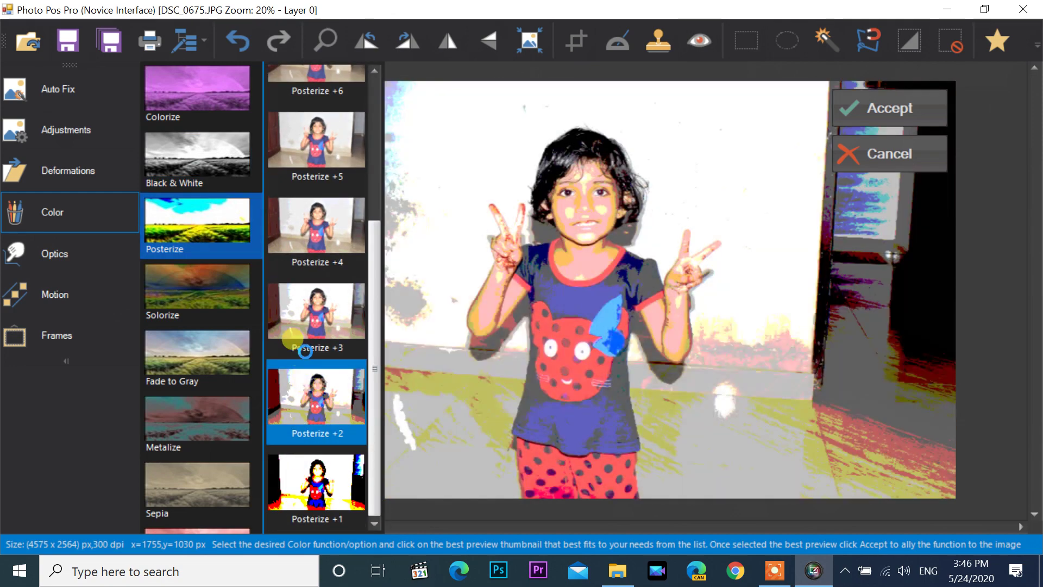
{"action": "left_click", "coordinate": [302, 321]}
{"action": "left_click", "coordinate": [304, 217]}
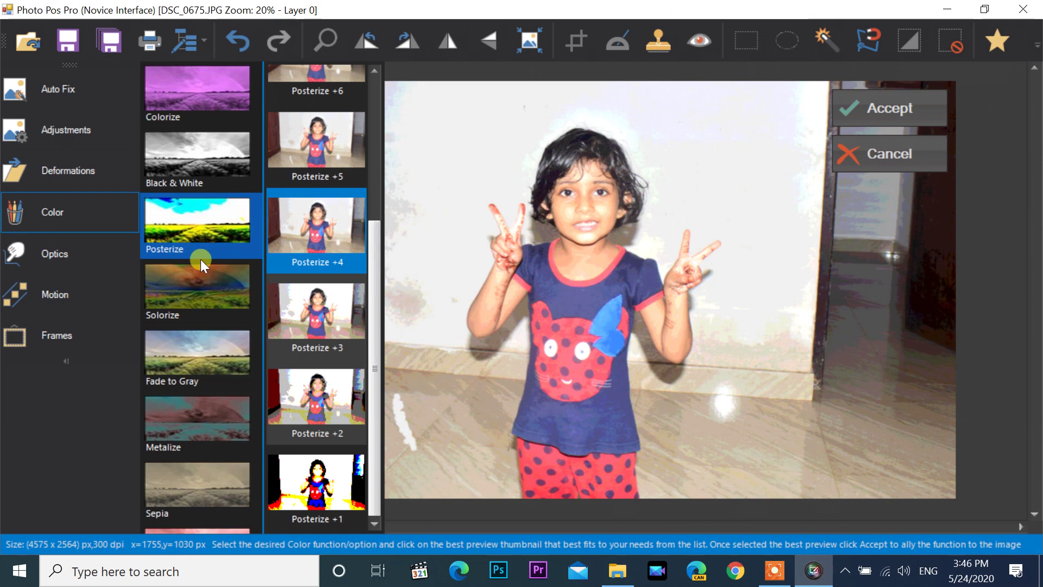
Step: Look through the Solorize and Fade to Gray color variations
{"action": "left_click", "coordinate": [196, 301]}
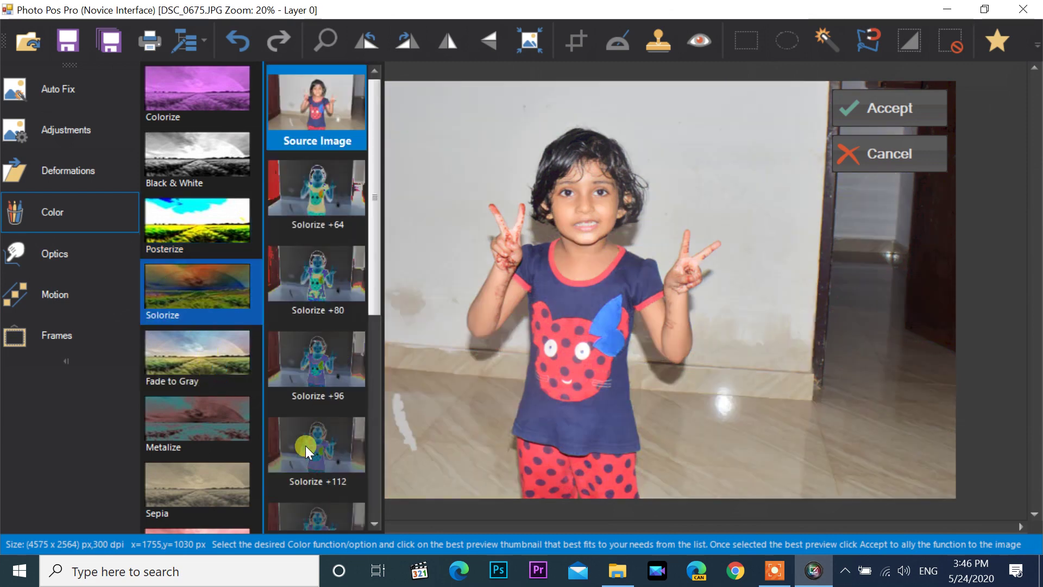
{"action": "left_click", "coordinate": [228, 376]}
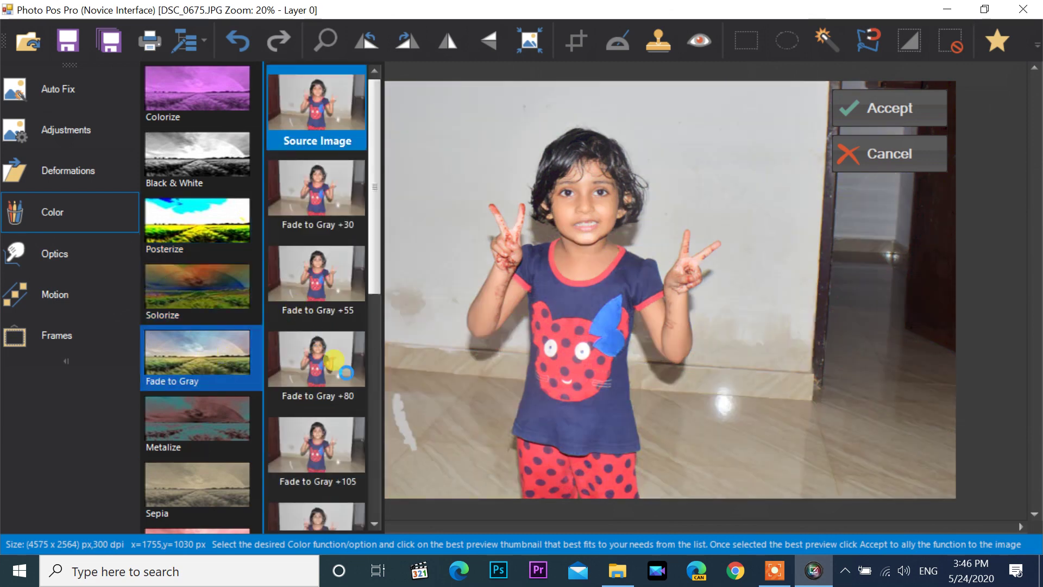
{"action": "scroll", "coordinate": [338, 396], "scroll_direction": "down", "scroll_amount": 6}
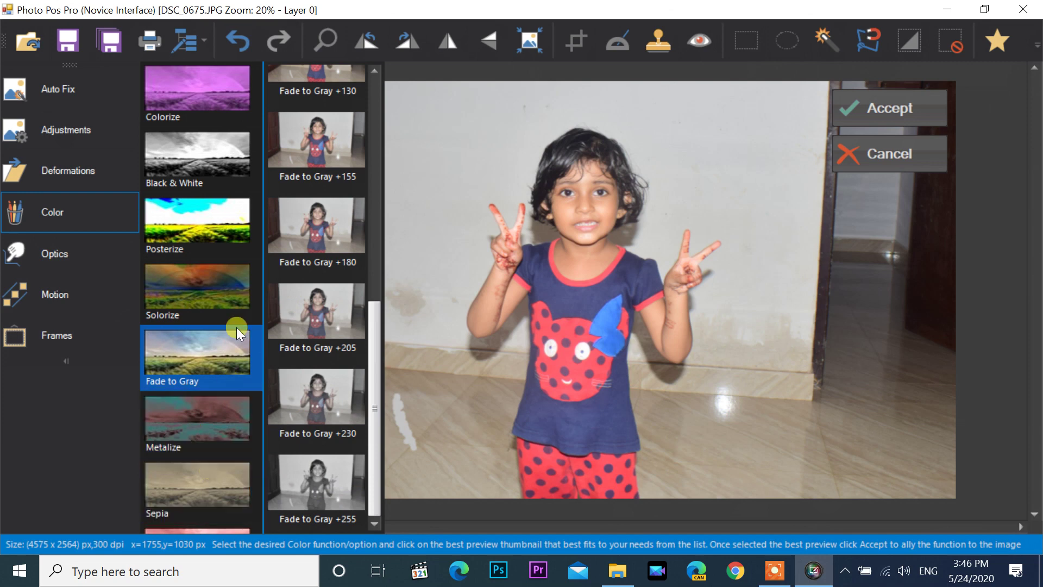
Step: Preview the Sepia +27 color effect on the photo
{"action": "left_click", "coordinate": [212, 503]}
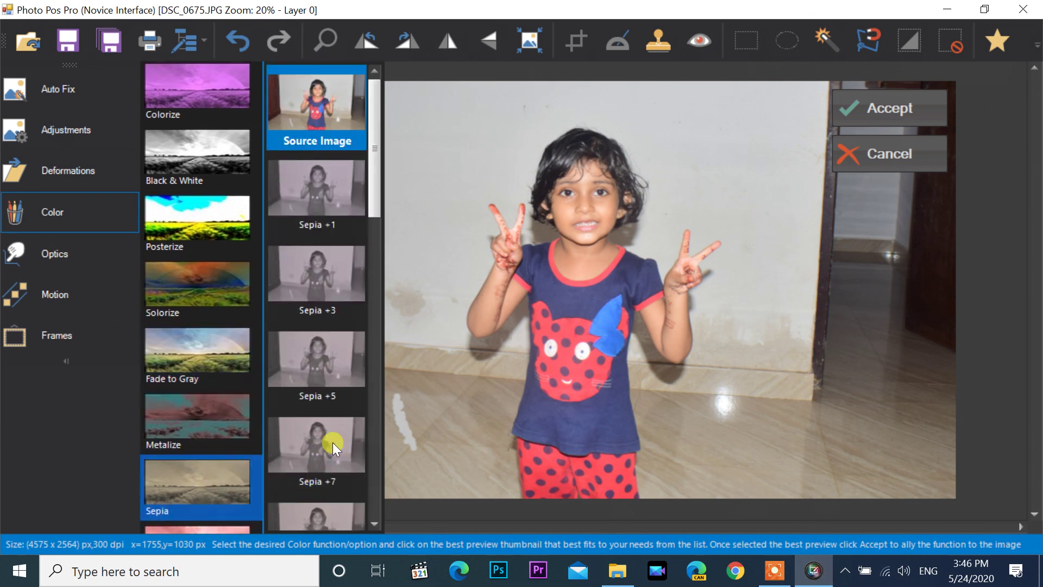
{"action": "scroll", "coordinate": [332, 443], "scroll_direction": "down", "scroll_amount": 10}
{"action": "left_click", "coordinate": [321, 329]}
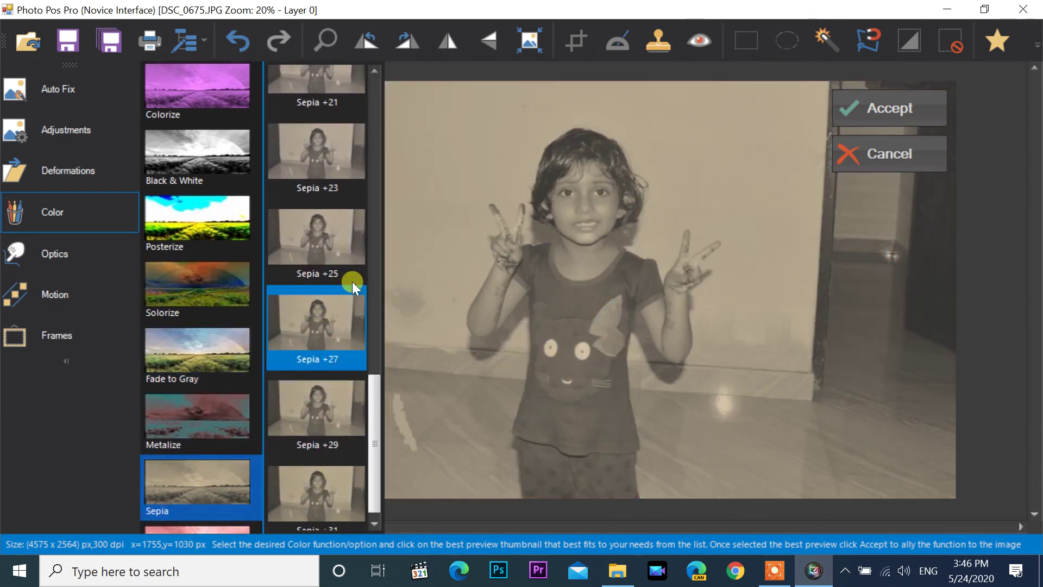
Step: Browse the Duo Tone effect and try Neon Light +30 and Neon Light +10 on the photo
{"action": "left_click", "coordinate": [224, 527]}
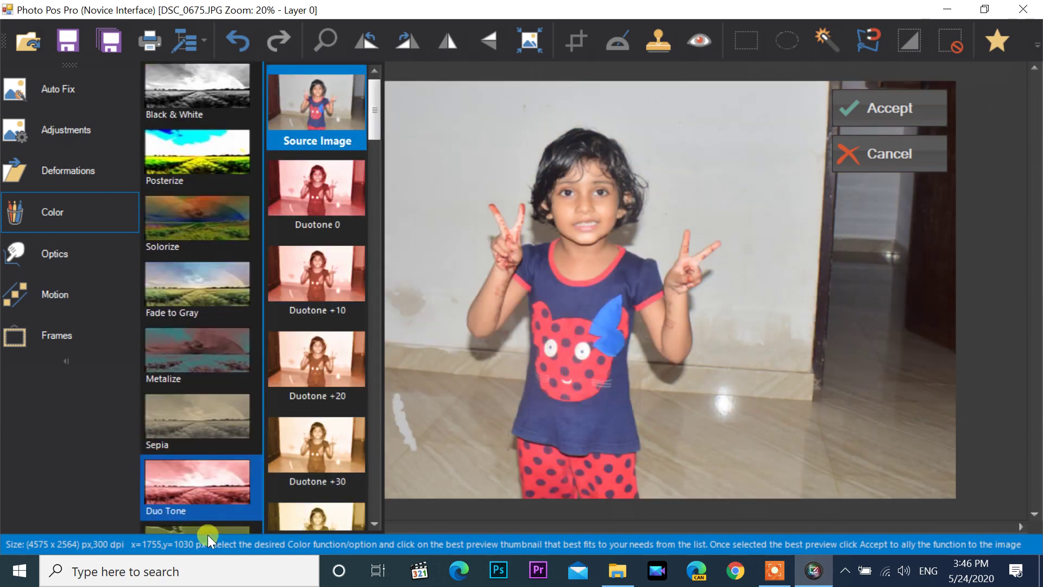
{"action": "left_click", "coordinate": [208, 535]}
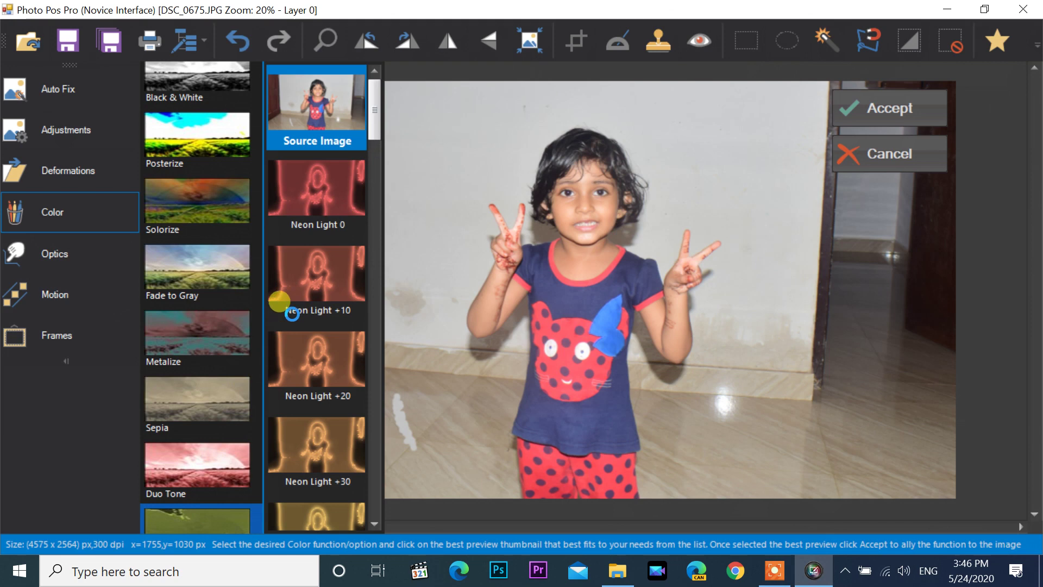
{"action": "left_click", "coordinate": [337, 448]}
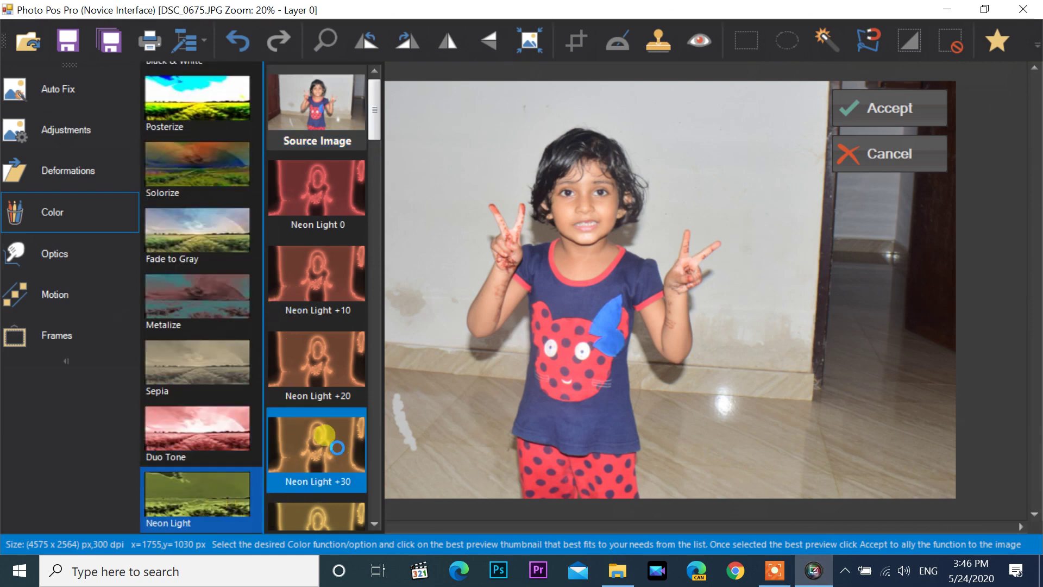
{"action": "left_click", "coordinate": [333, 271]}
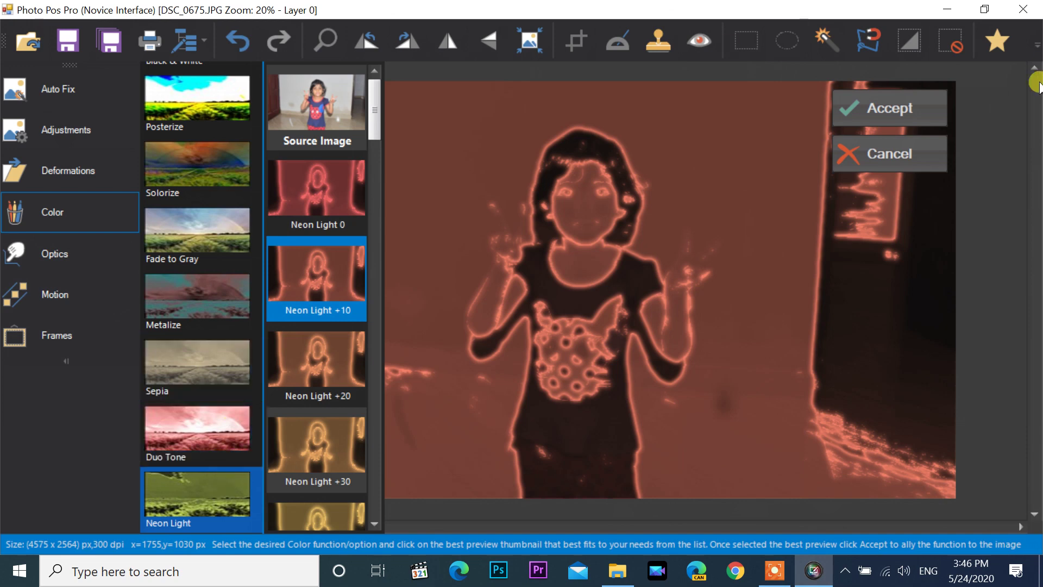
Step: Discard the Neon Light preview and try the Lens (Magnifying) +20 and +40 optics effects on the photo
{"action": "left_click", "coordinate": [879, 155]}
{"action": "left_click", "coordinate": [32, 255]}
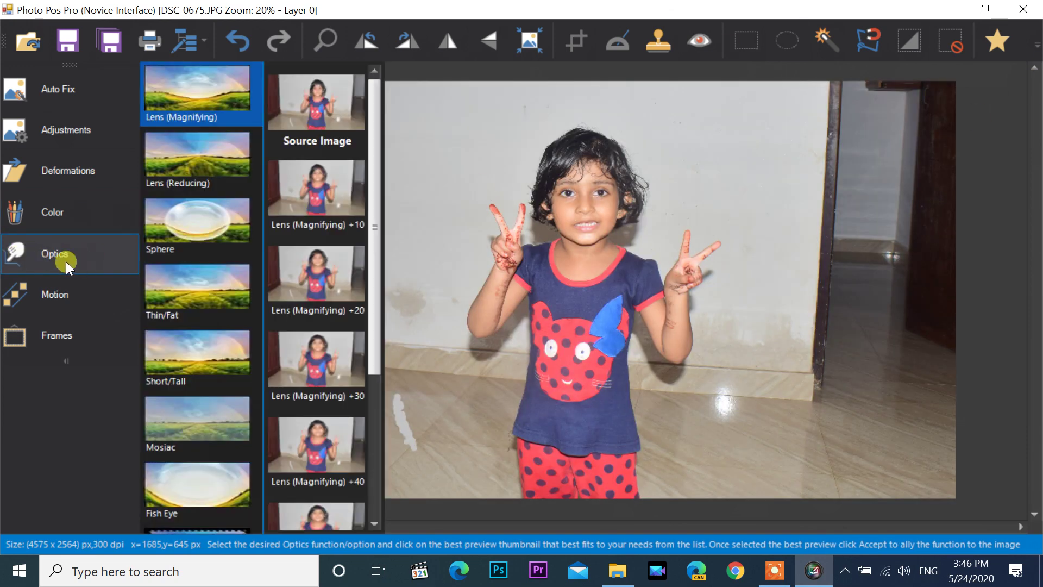
{"action": "left_click", "coordinate": [192, 115]}
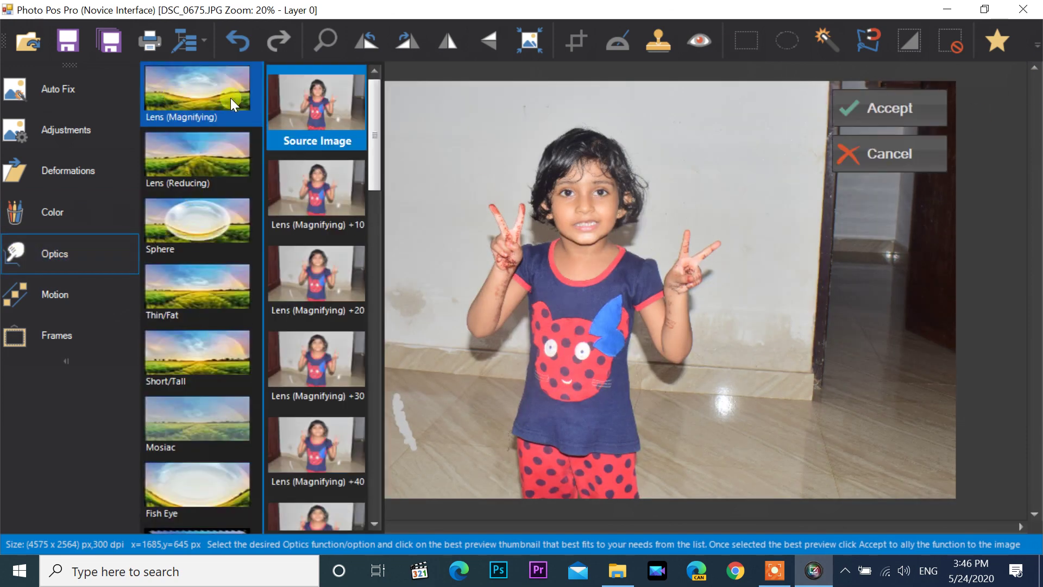
{"action": "left_click", "coordinate": [314, 267]}
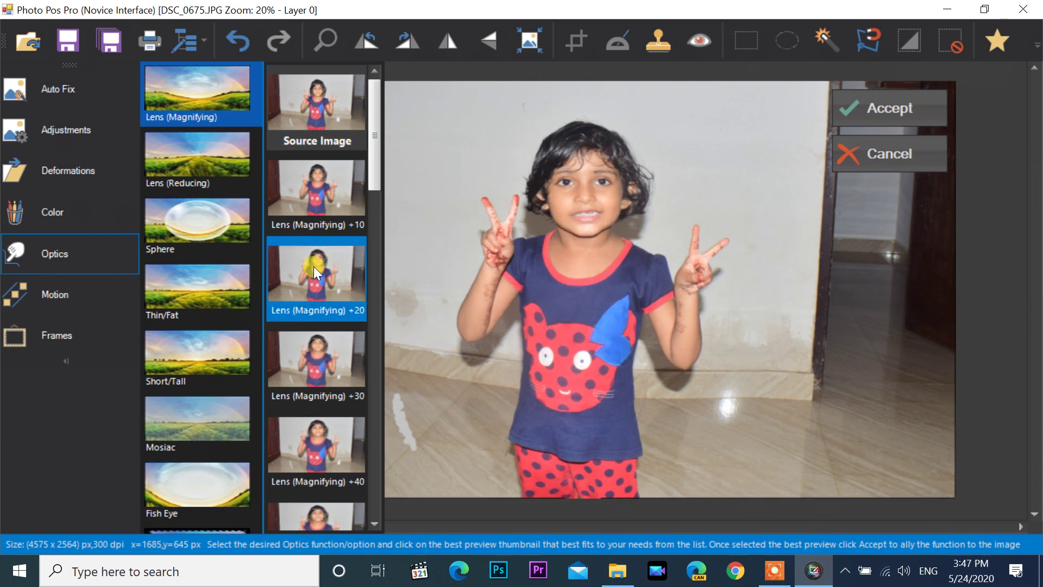
{"action": "left_click", "coordinate": [327, 444]}
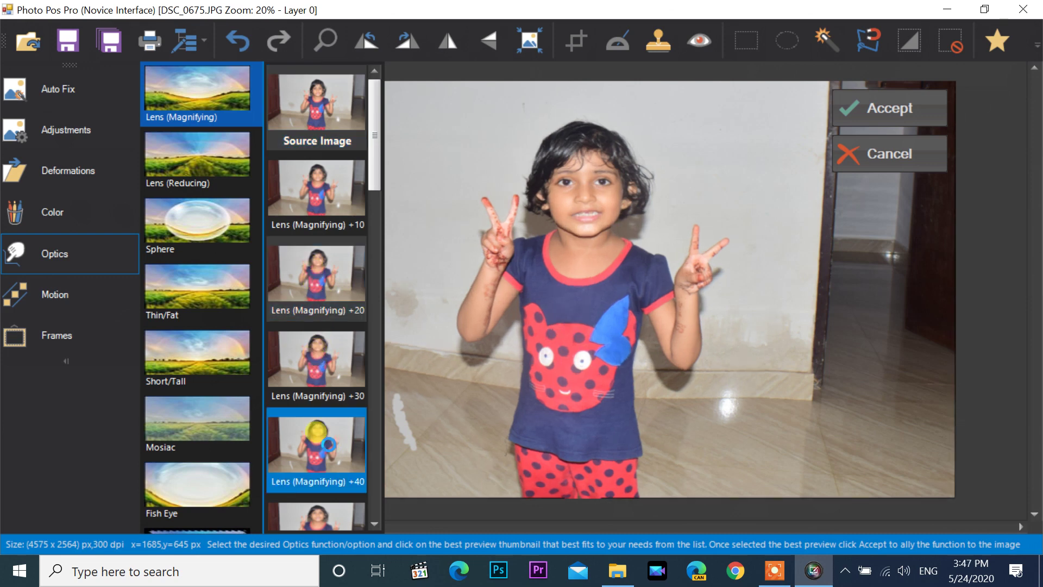
Step: Preview the Lens (Reducing) -20, -40 and -200 optics effects on the photo
{"action": "left_click", "coordinate": [206, 233]}
{"action": "left_click", "coordinate": [193, 168]}
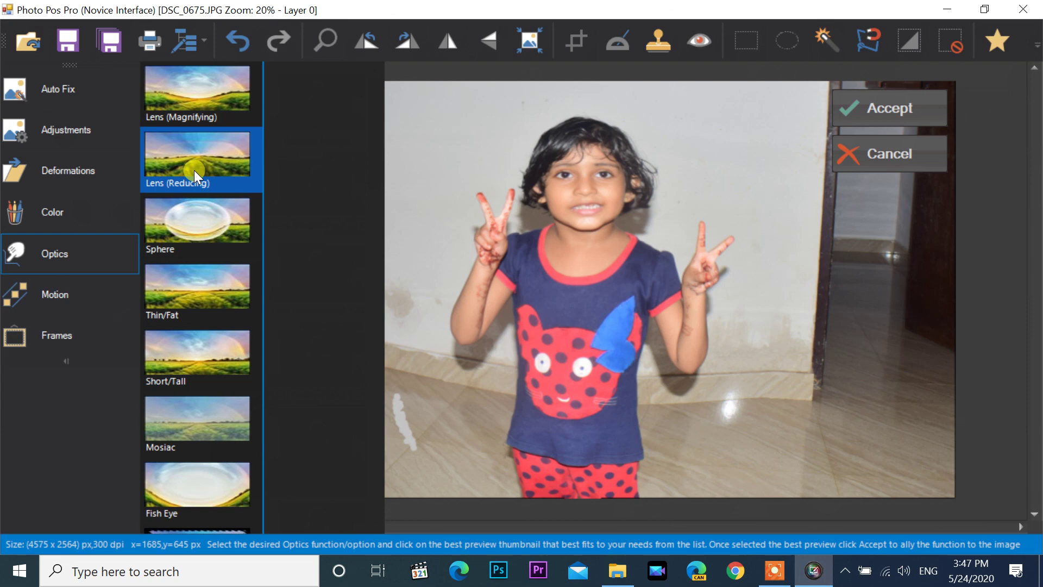
{"action": "left_click", "coordinate": [334, 296]}
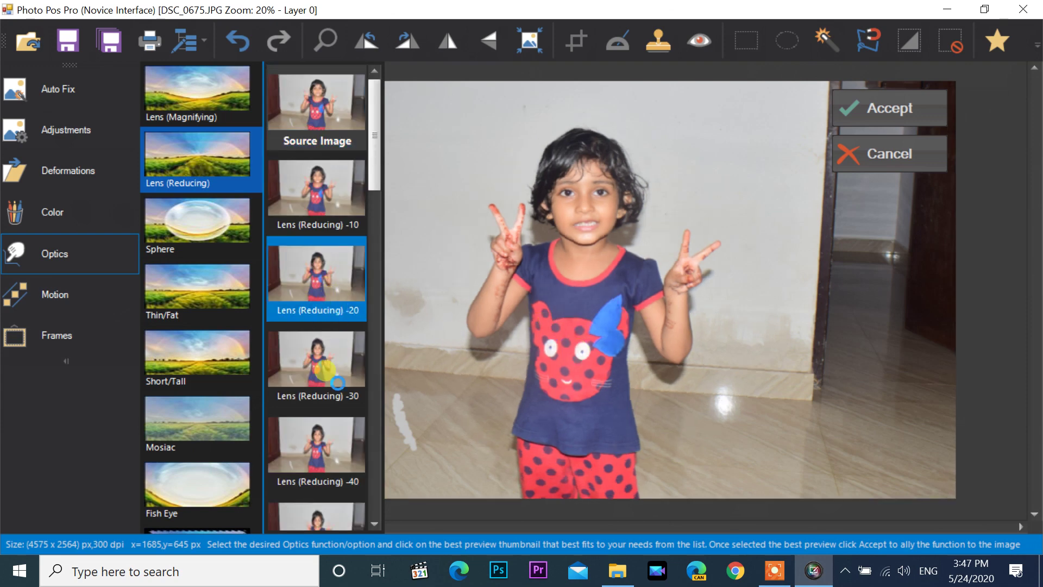
{"action": "left_click", "coordinate": [342, 440]}
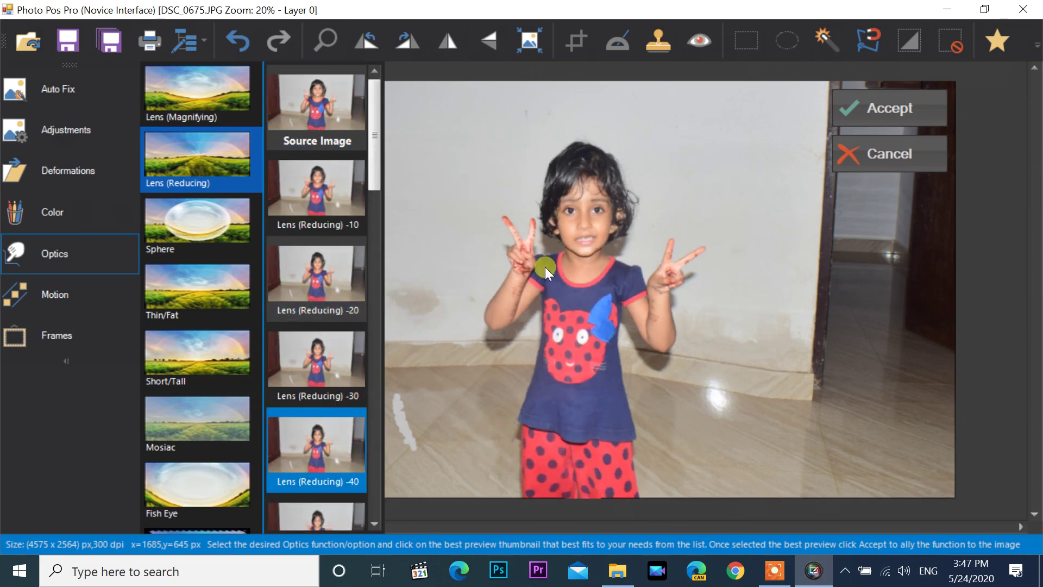
{"action": "scroll", "coordinate": [305, 436], "scroll_direction": "down", "scroll_amount": 10}
{"action": "left_click", "coordinate": [306, 458]}
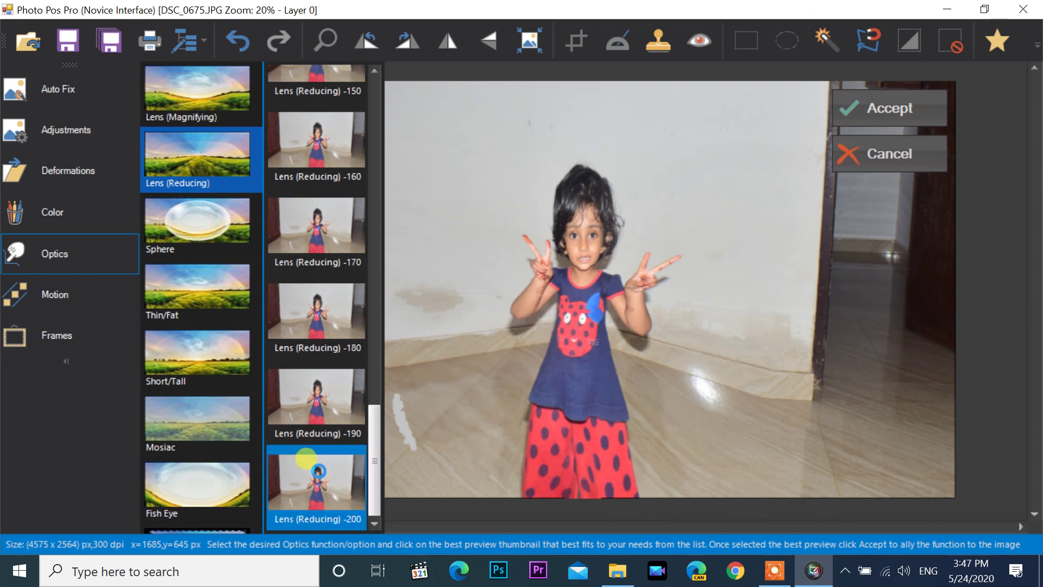
Step: Preview the Mosiac +11, +5 and +62 optics effects on the photo
{"action": "left_click", "coordinate": [203, 440]}
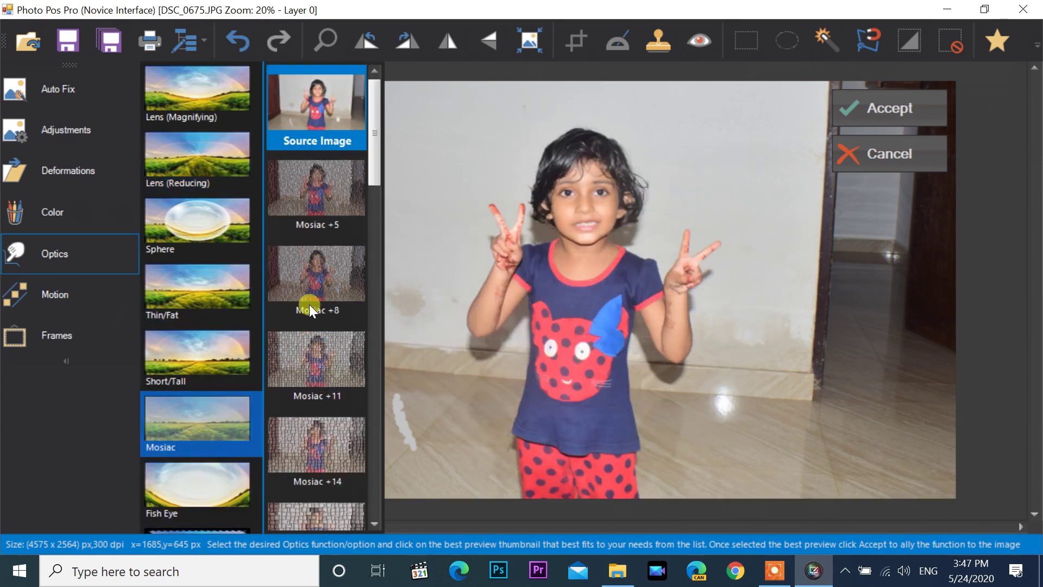
{"action": "left_click", "coordinate": [317, 356]}
{"action": "left_click", "coordinate": [311, 186]}
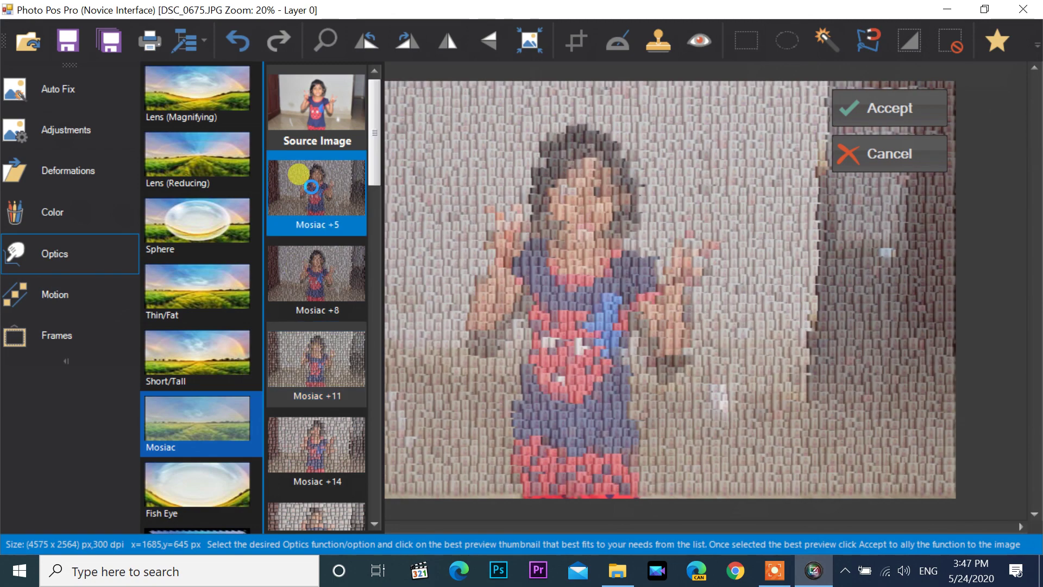
{"action": "scroll", "coordinate": [332, 333], "scroll_direction": "down", "scroll_amount": 15}
{"action": "left_click", "coordinate": [313, 403]}
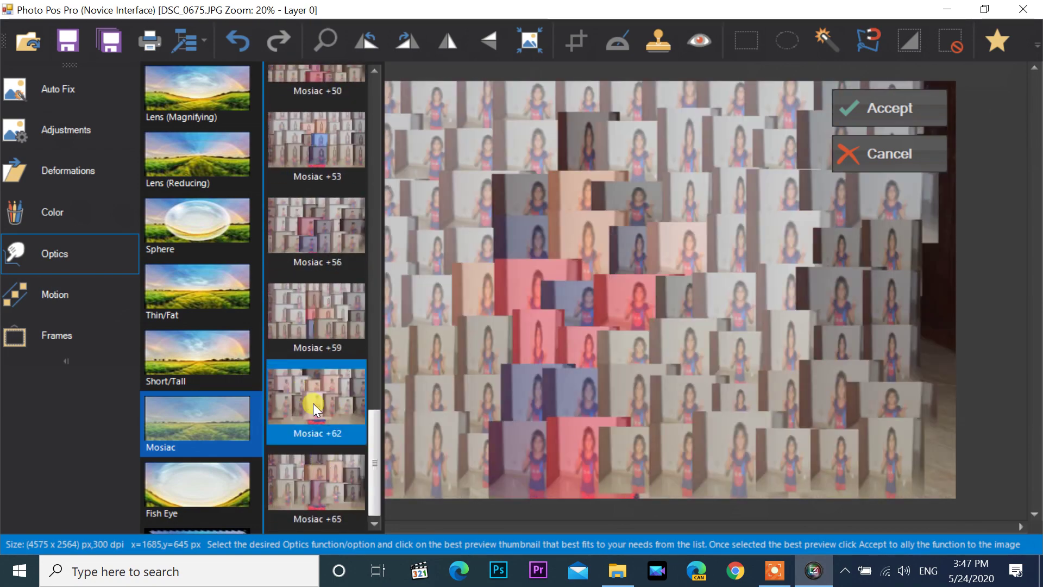
Step: Browse the variations of the Glass (1), Glass (2) and Glass (3) optics effects
{"action": "left_click", "coordinate": [231, 526]}
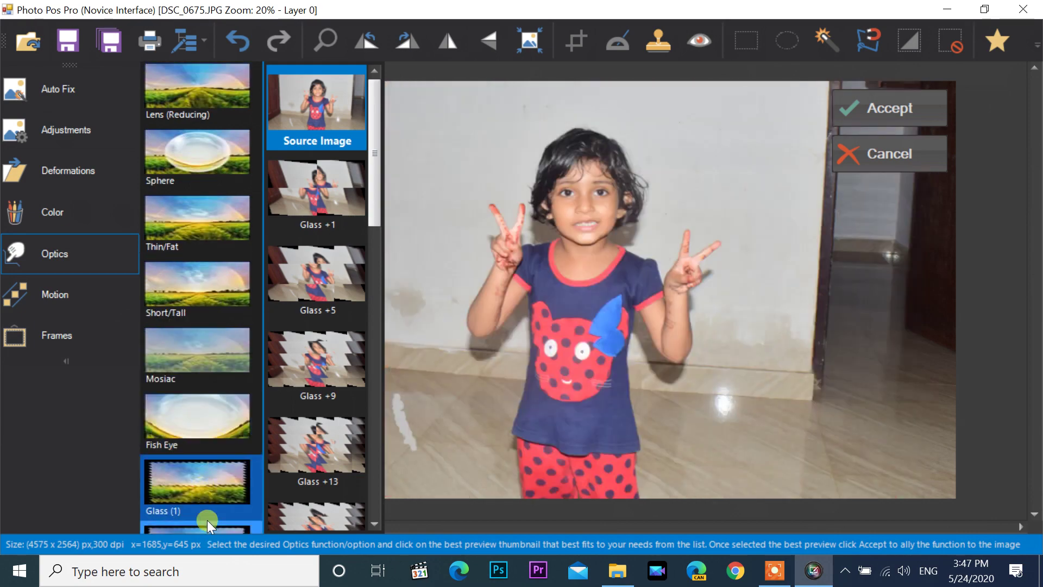
{"action": "left_click", "coordinate": [204, 526]}
{"action": "left_click", "coordinate": [201, 525]}
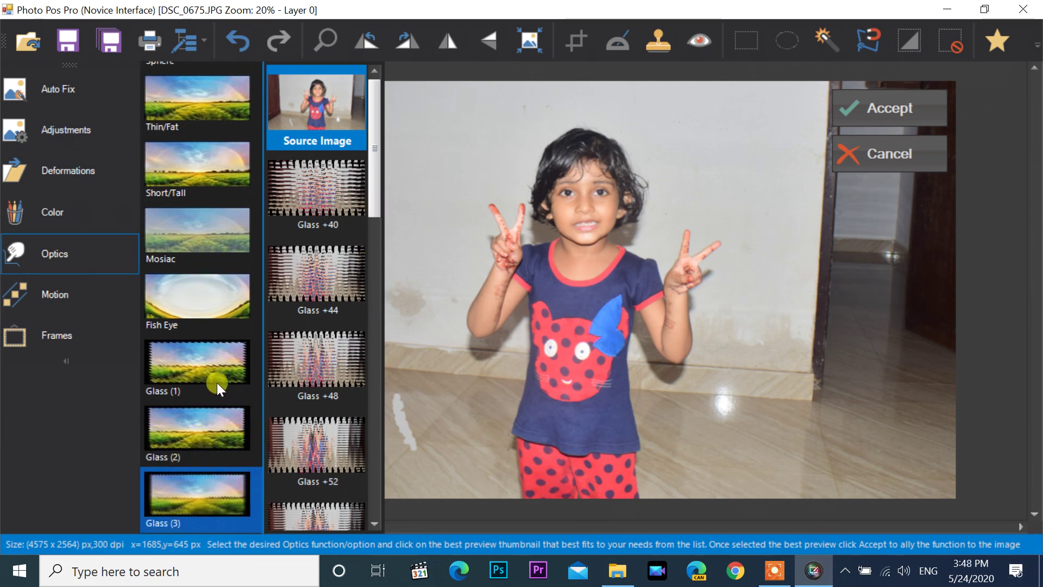
{"action": "scroll", "coordinate": [217, 382], "scroll_direction": "down", "scroll_amount": 3}
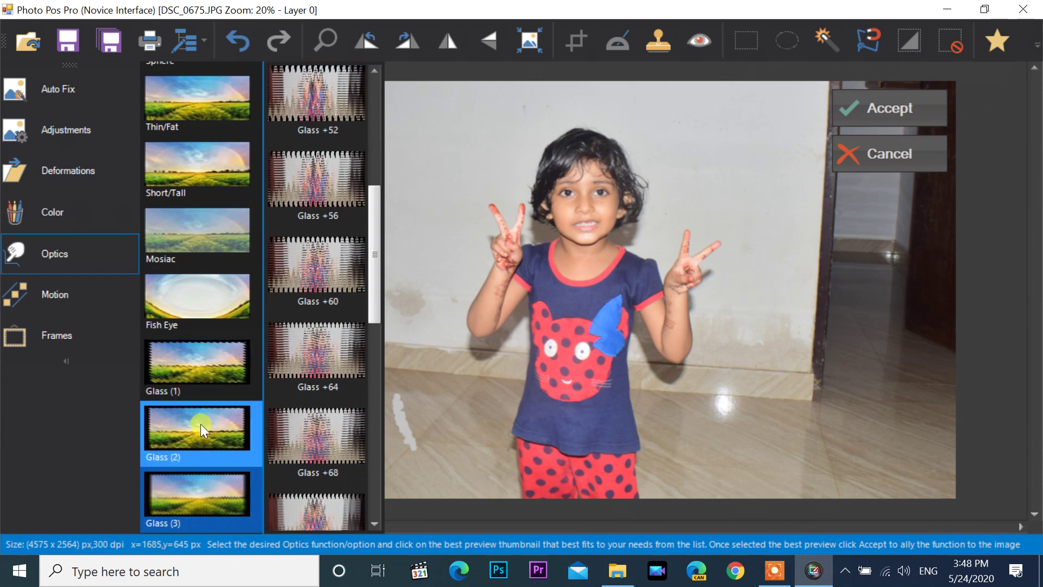
Step: Preview the Motion +25 blur effect on the photo
{"action": "left_click", "coordinate": [50, 294]}
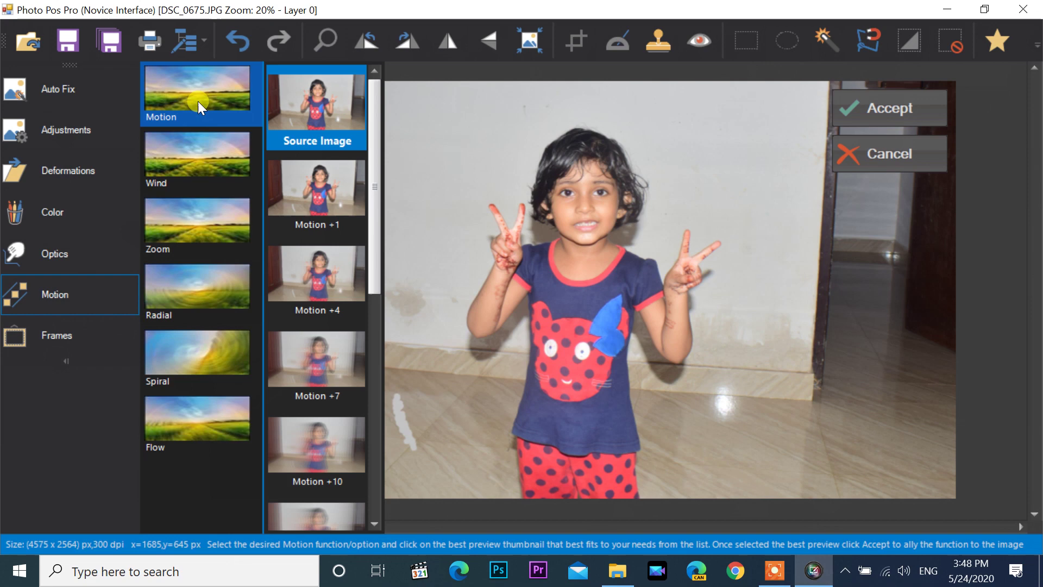
{"action": "left_click_drag", "start_coordinate": [377, 196], "coordinate": [375, 418]}
{"action": "left_click", "coordinate": [308, 437]}
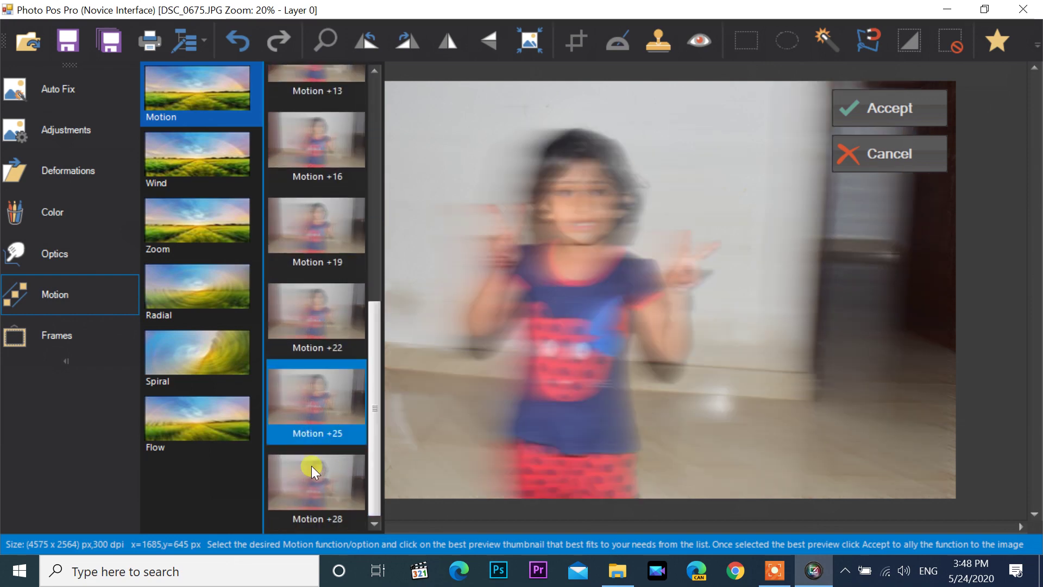
Step: Preview the Radial +25 motion effect on the photo
{"action": "left_click", "coordinate": [172, 297]}
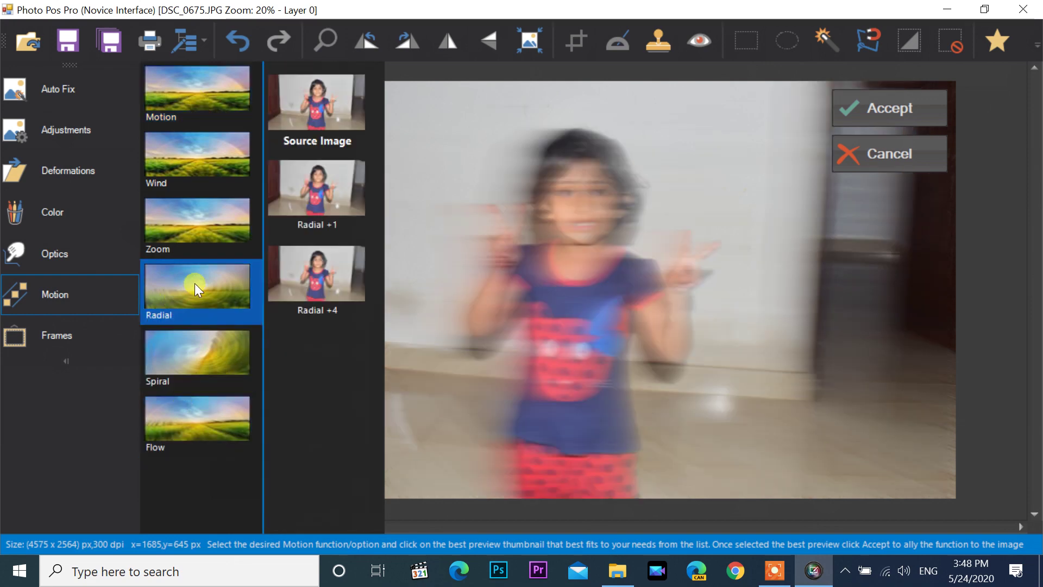
{"action": "scroll", "coordinate": [334, 458], "scroll_direction": "down", "scroll_amount": 5}
{"action": "left_click", "coordinate": [306, 385]}
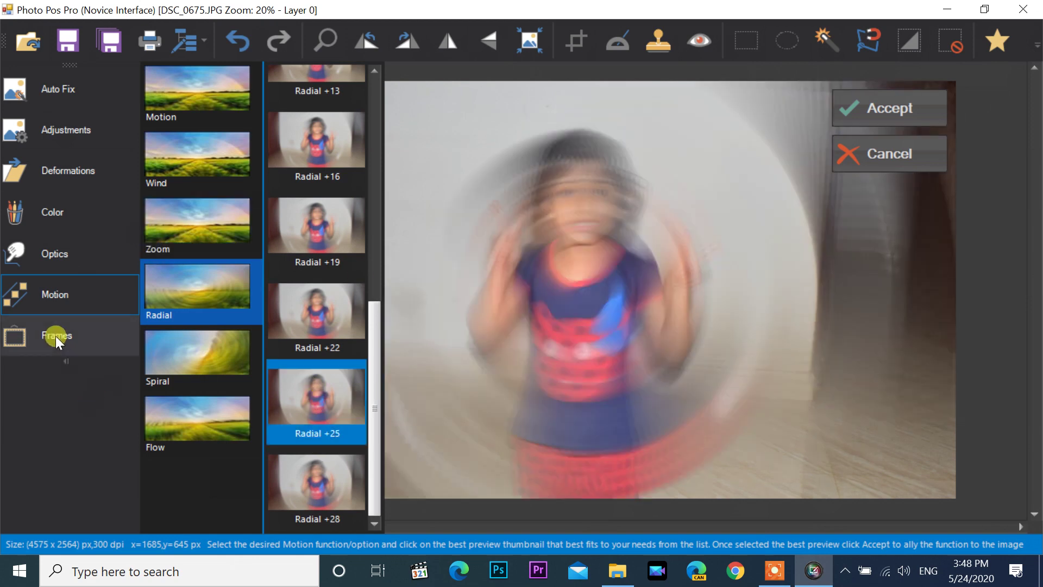
Step: Preview the bright green colored frame around the photo
{"action": "left_click", "coordinate": [56, 335]}
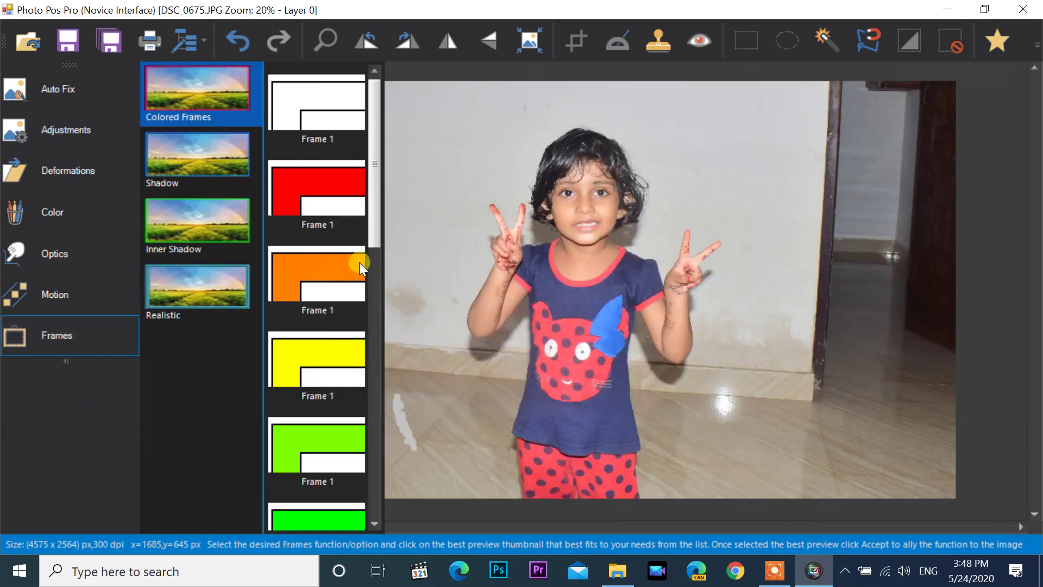
{"action": "left_click_drag", "start_coordinate": [374, 214], "coordinate": [380, 294]}
{"action": "left_click", "coordinate": [318, 305]}
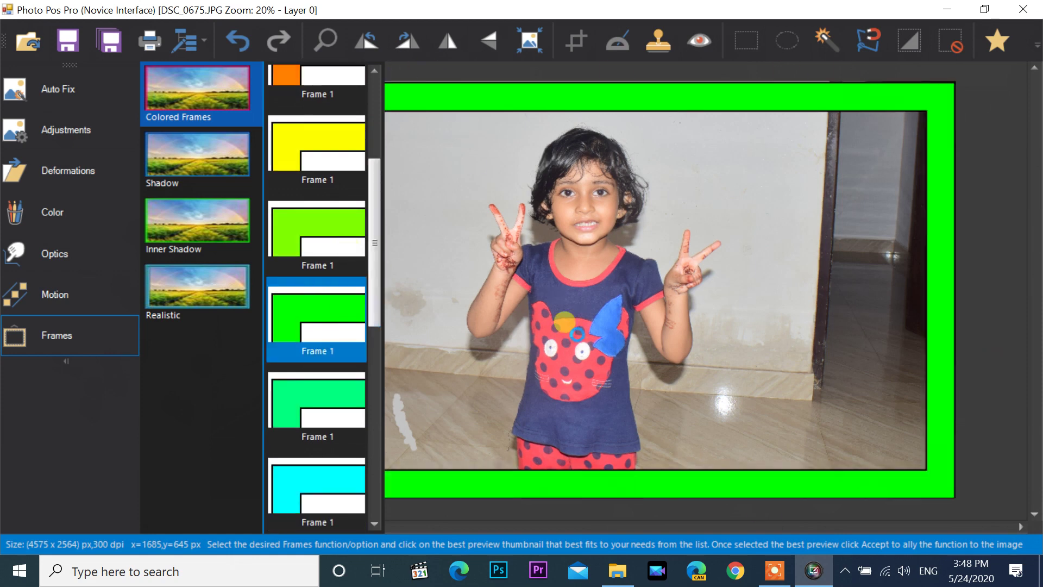
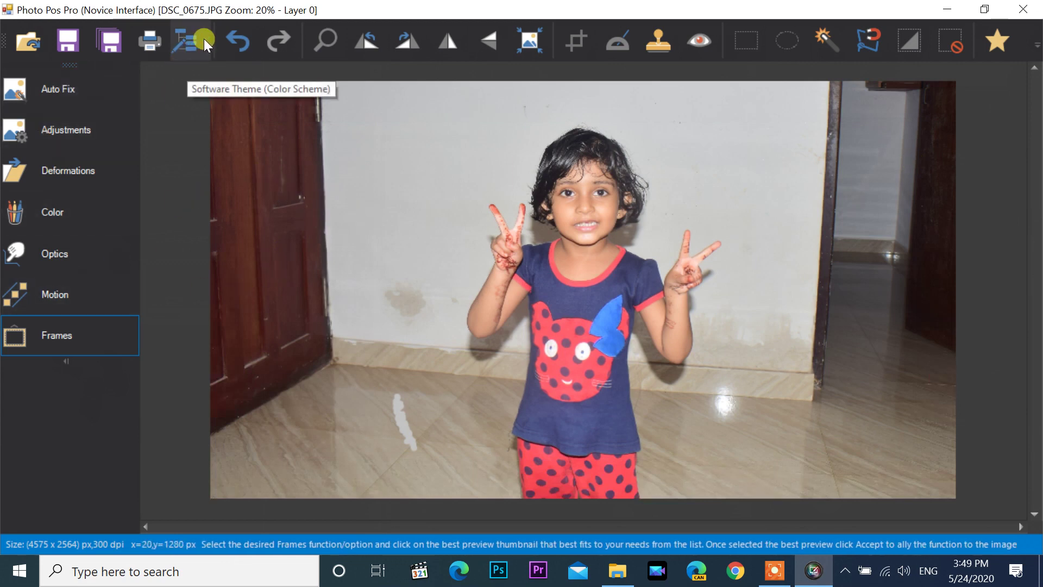
Step: Set the software theme to the Silver Color Scheme and dismiss the restart notice
{"action": "left_click", "coordinate": [201, 41]}
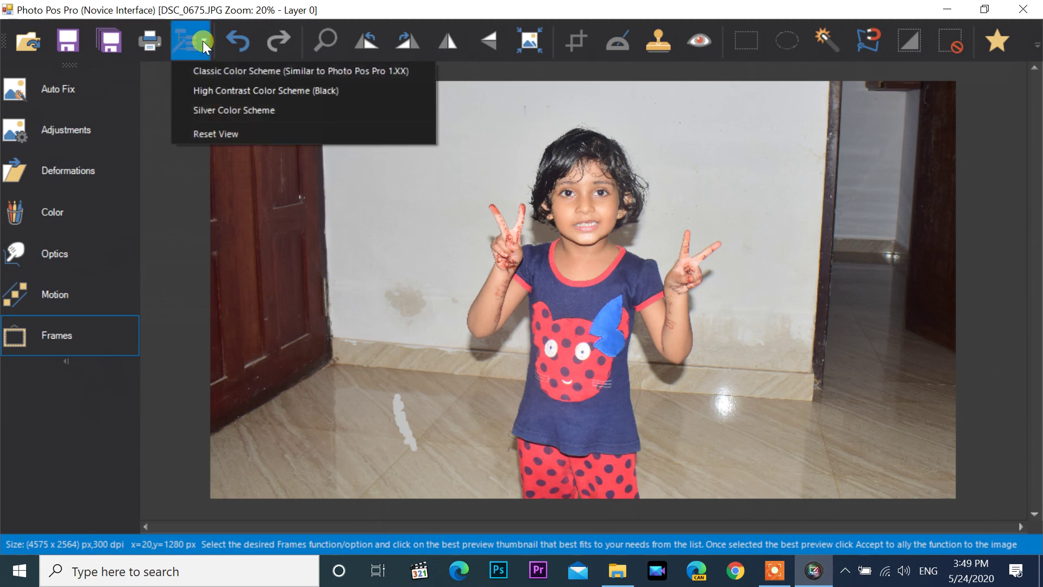
{"action": "left_click", "coordinate": [247, 112]}
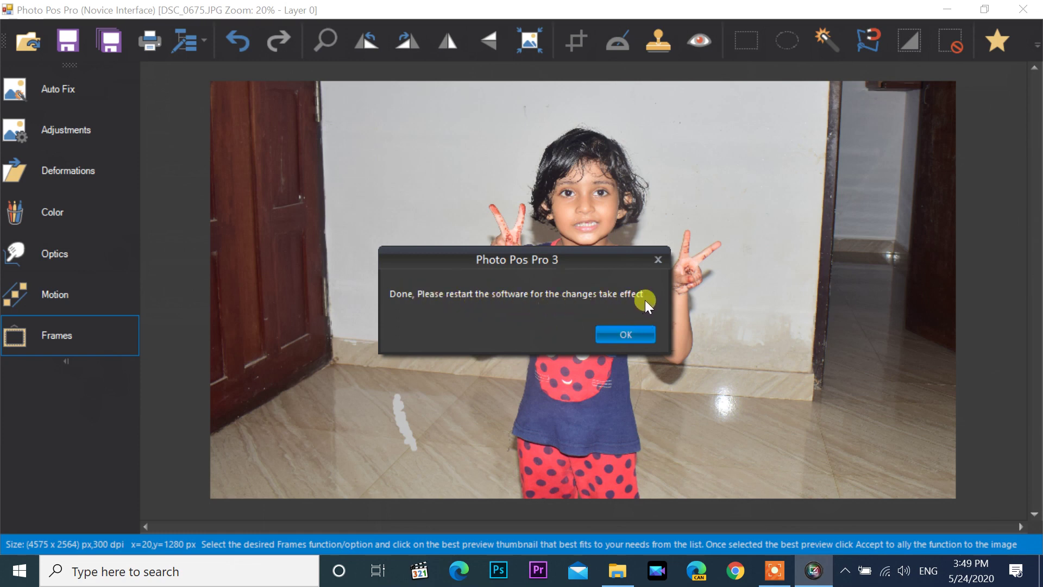
{"action": "left_click", "coordinate": [599, 334]}
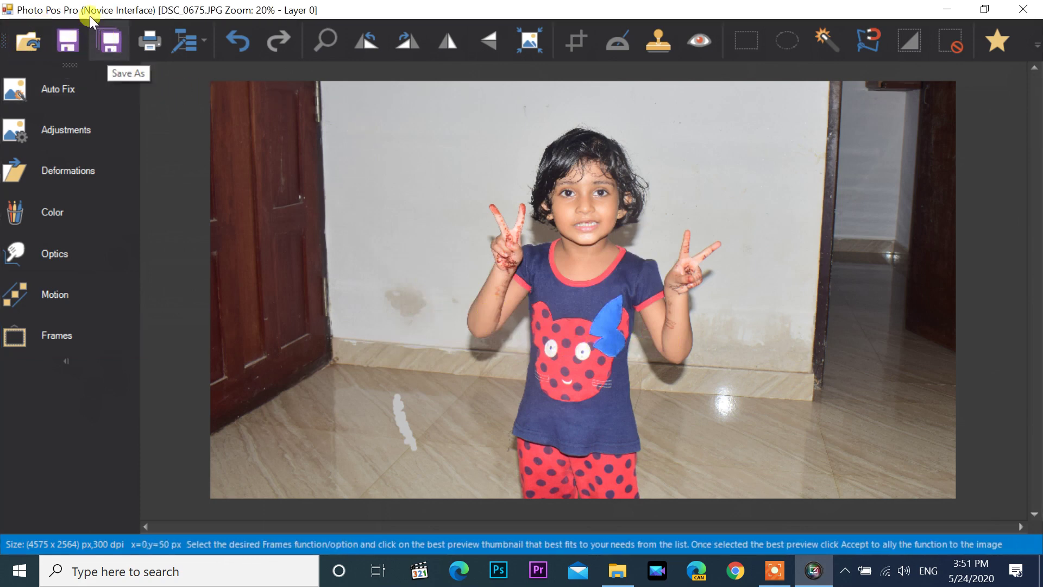
Step: Save a copy of the photo as the JPEG image DSC_0675 in the ASUS user folder
{"action": "left_click", "coordinate": [108, 39]}
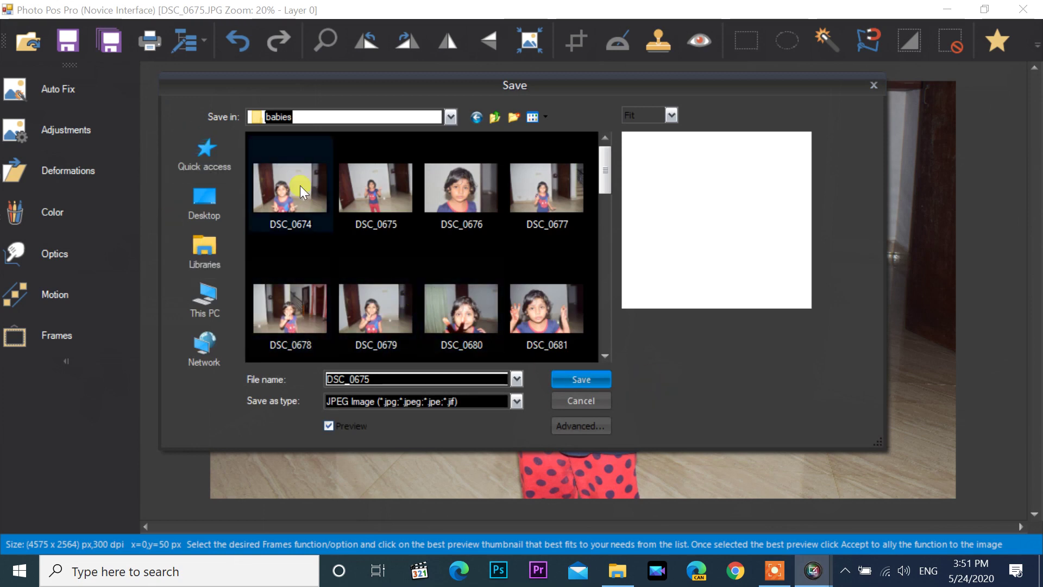
{"action": "left_click", "coordinate": [217, 203]}
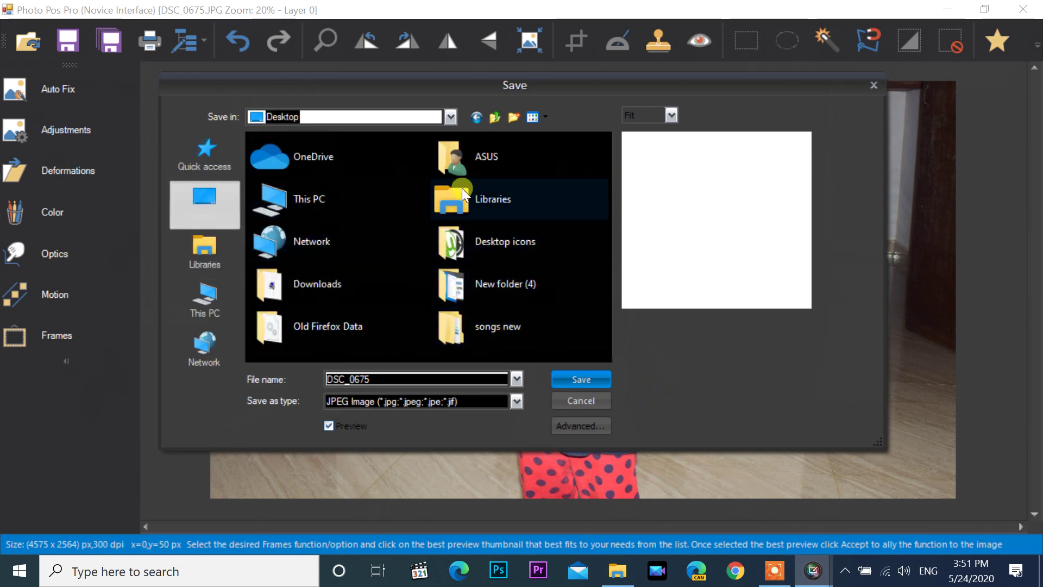
{"action": "double_click", "coordinate": [460, 158]}
{"action": "left_click_drag", "start_coordinate": [605, 190], "coordinate": [605, 341]}
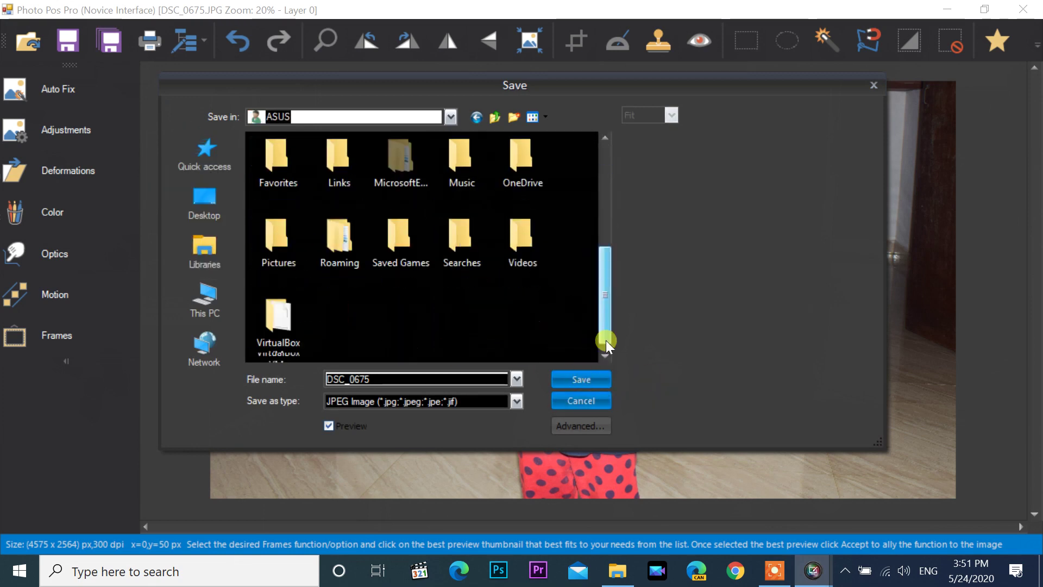
{"action": "left_click", "coordinate": [600, 380]}
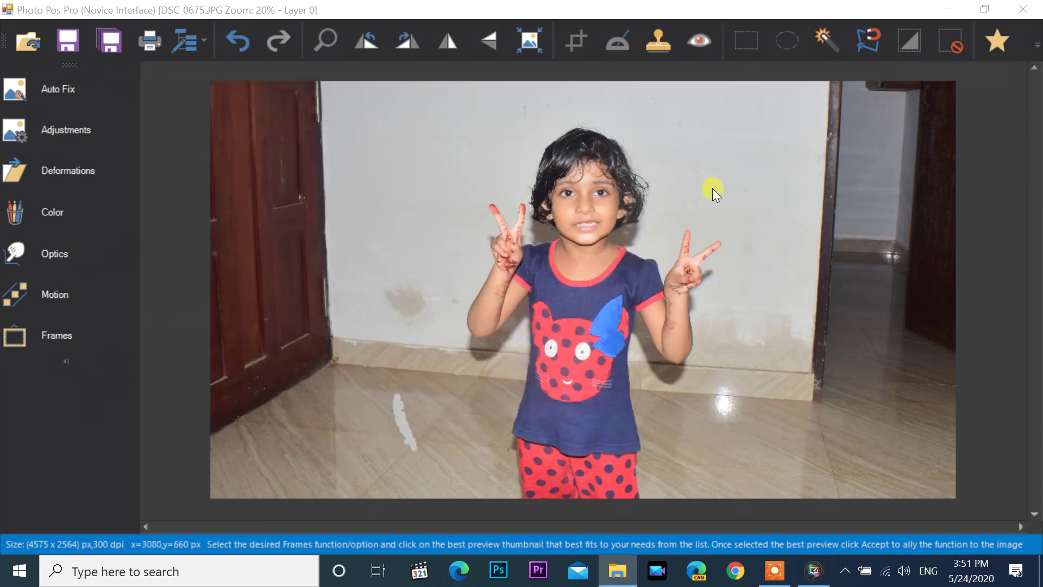
Step: Switch from the Novice interface to the full expert interface
{"action": "left_click", "coordinate": [1037, 45]}
{"action": "left_click", "coordinate": [937, 123]}
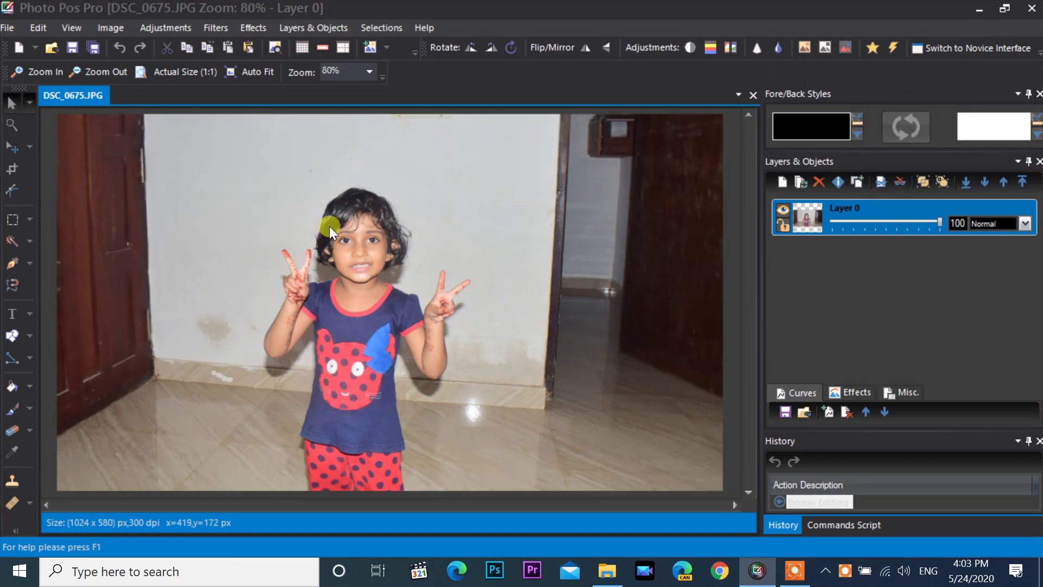
Step: Create a new white image 1920 by 1080 pixels at 300 DPI
{"action": "left_click", "coordinate": [28, 47]}
{"action": "left_click", "coordinate": [56, 69]}
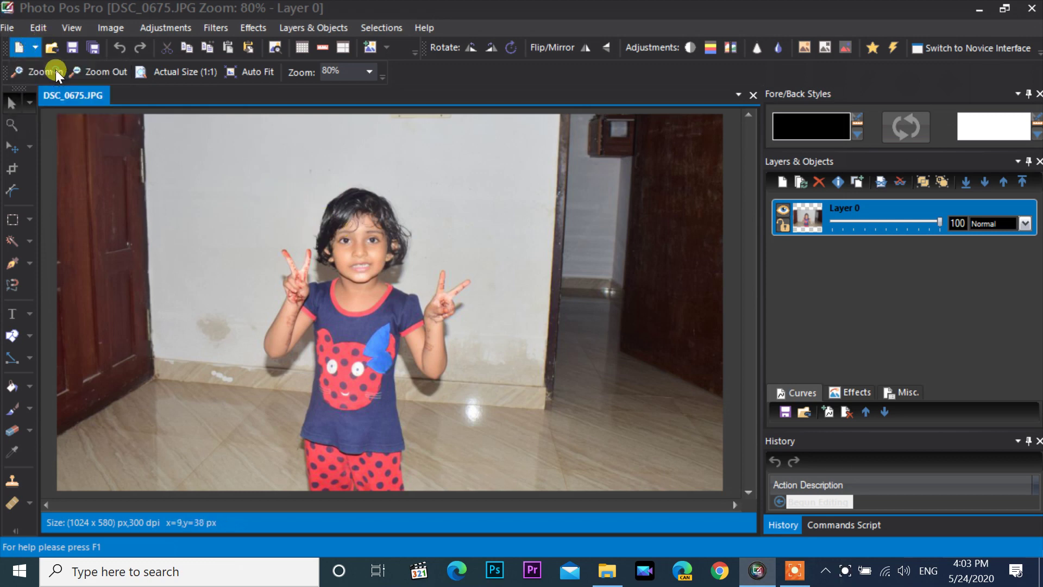
{"action": "left_click", "coordinate": [395, 163]}
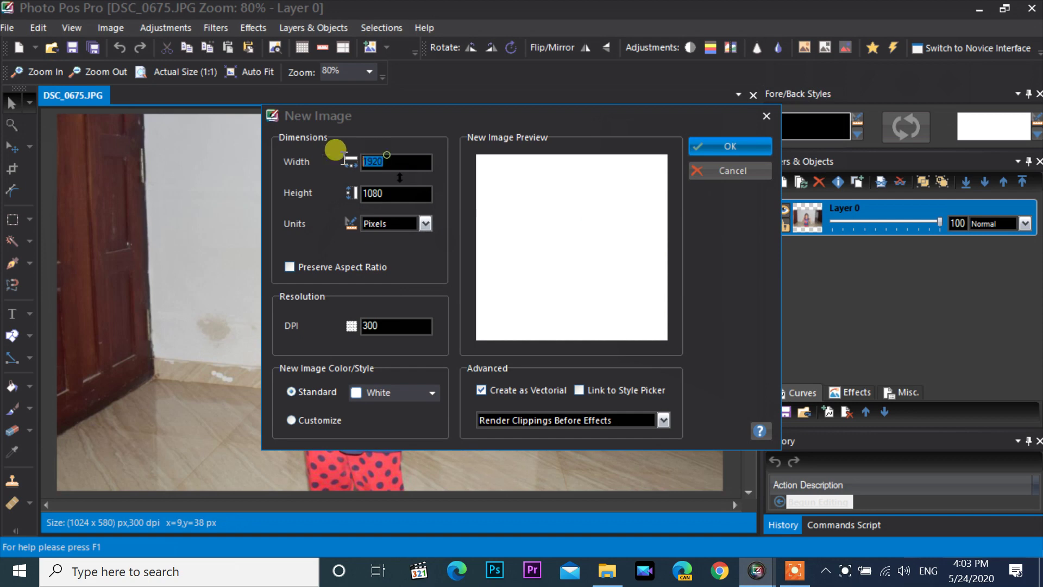
{"action": "left_click", "coordinate": [382, 160]}
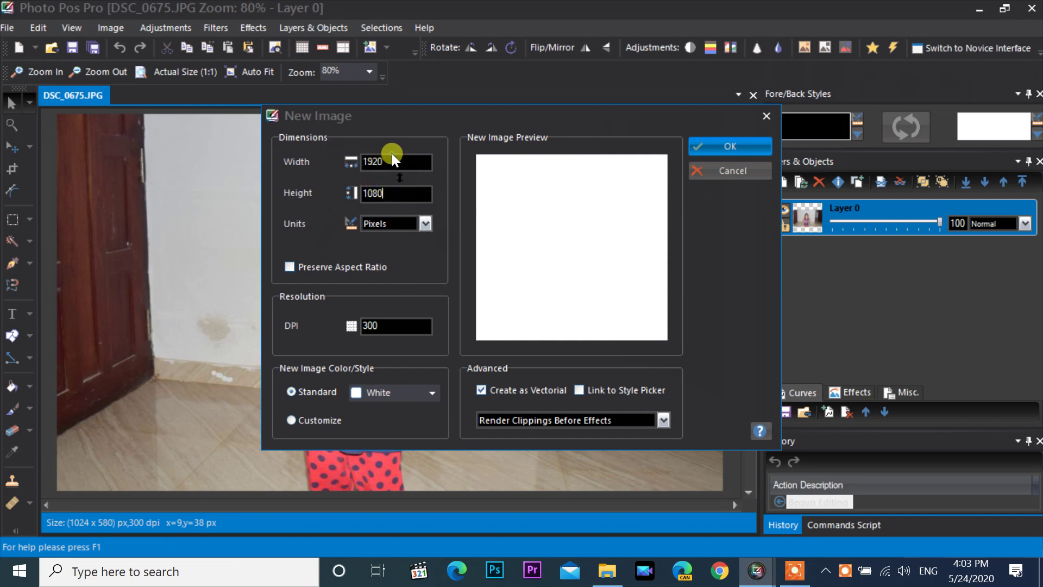
{"action": "left_click", "coordinate": [388, 193]}
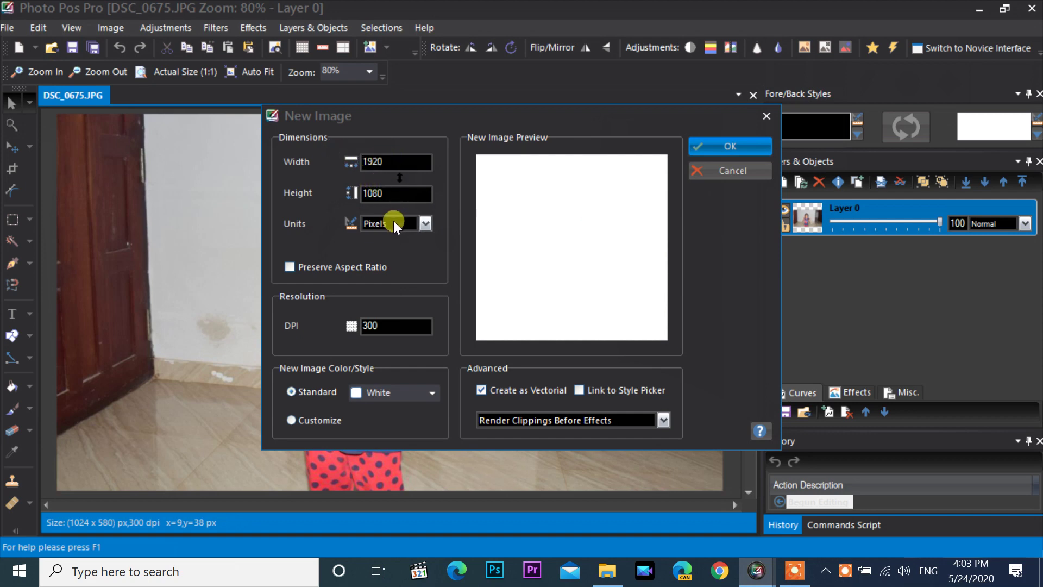
{"action": "left_click", "coordinate": [426, 223]}
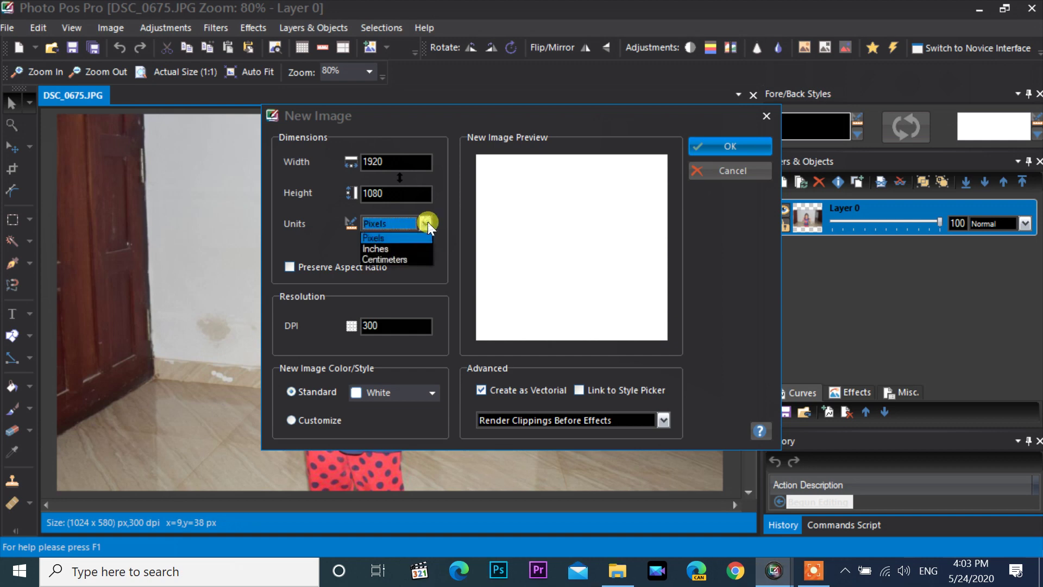
{"action": "left_click", "coordinate": [406, 237]}
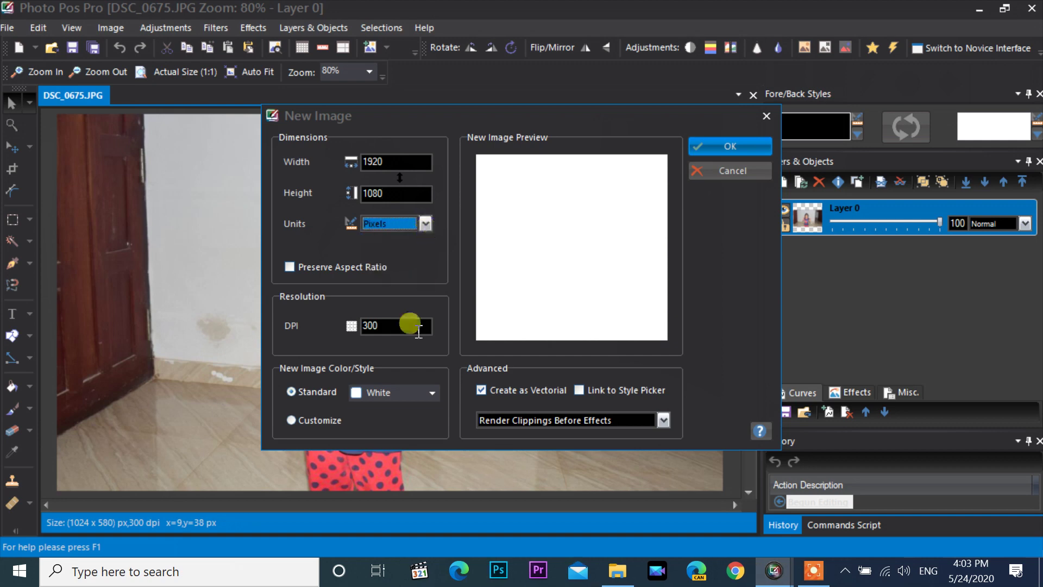
{"action": "left_click", "coordinate": [392, 327]}
{"action": "left_click_drag", "start_coordinate": [393, 328], "coordinate": [345, 326]}
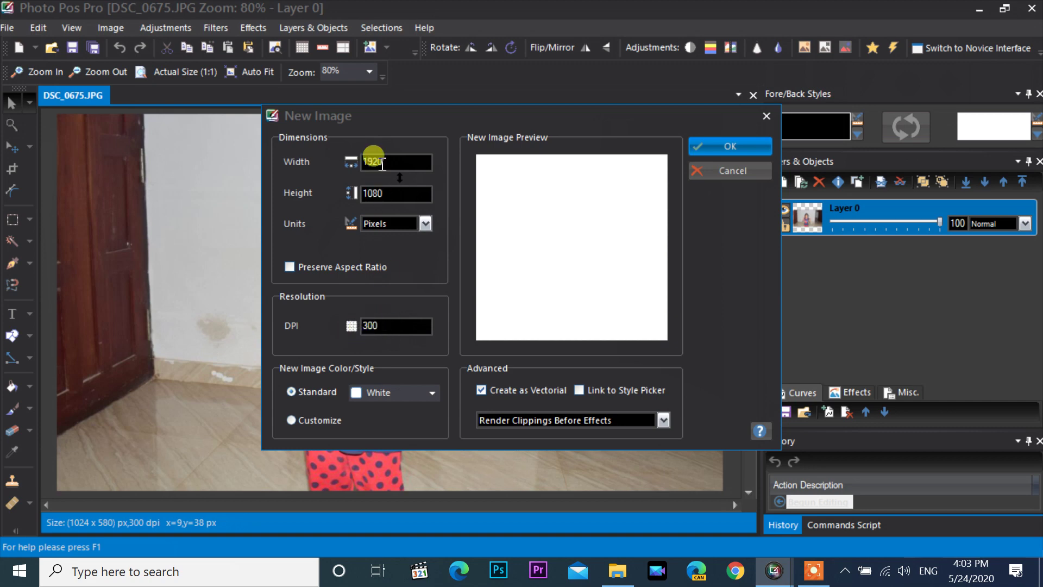
{"action": "left_click", "coordinate": [738, 146]}
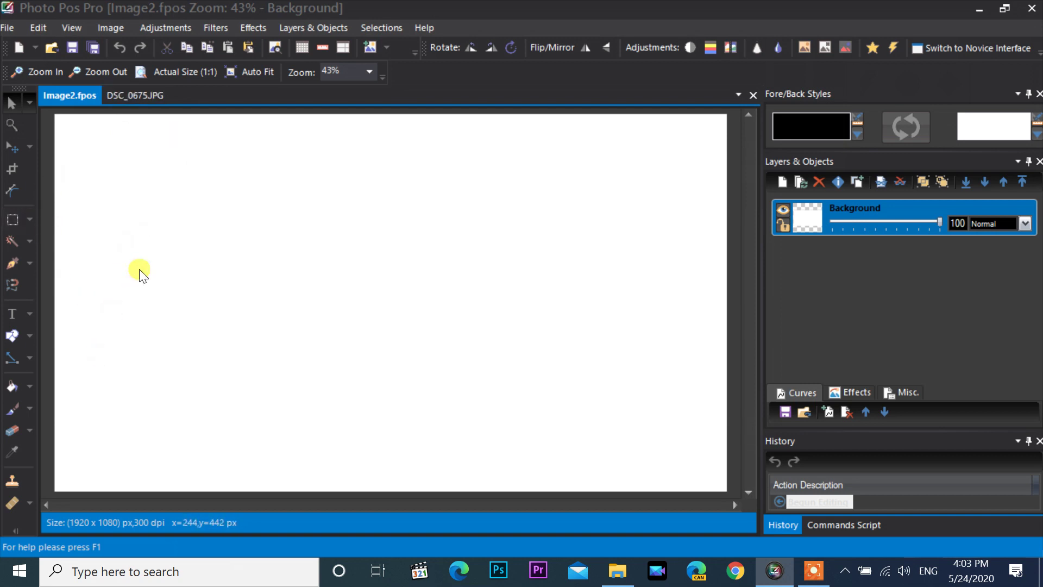
Step: Close the new blank image and return to the DSC_0675 photo
{"action": "right_click", "coordinate": [82, 95]}
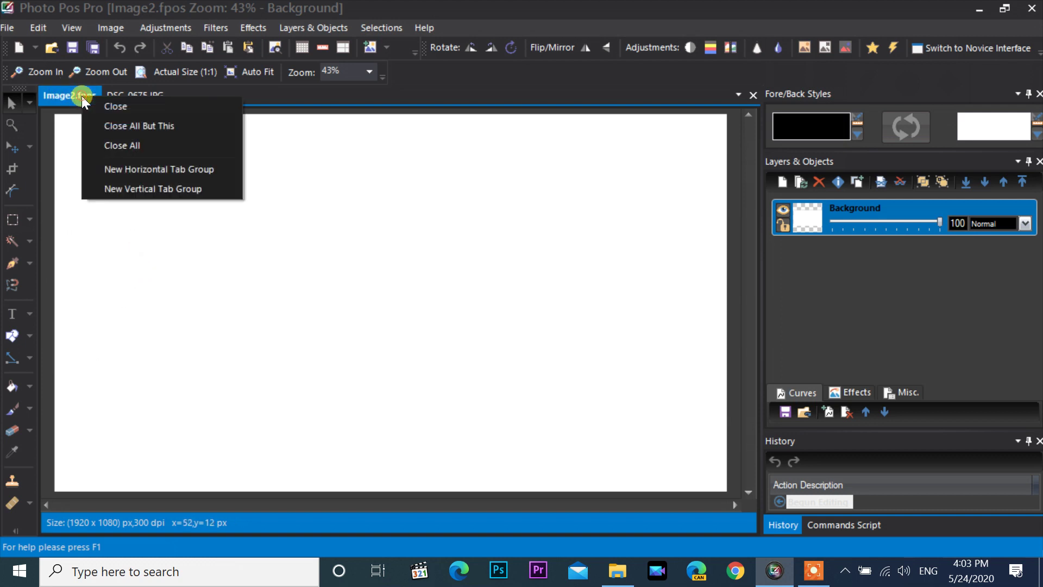
{"action": "left_click", "coordinate": [113, 109]}
{"action": "left_click", "coordinate": [527, 340]}
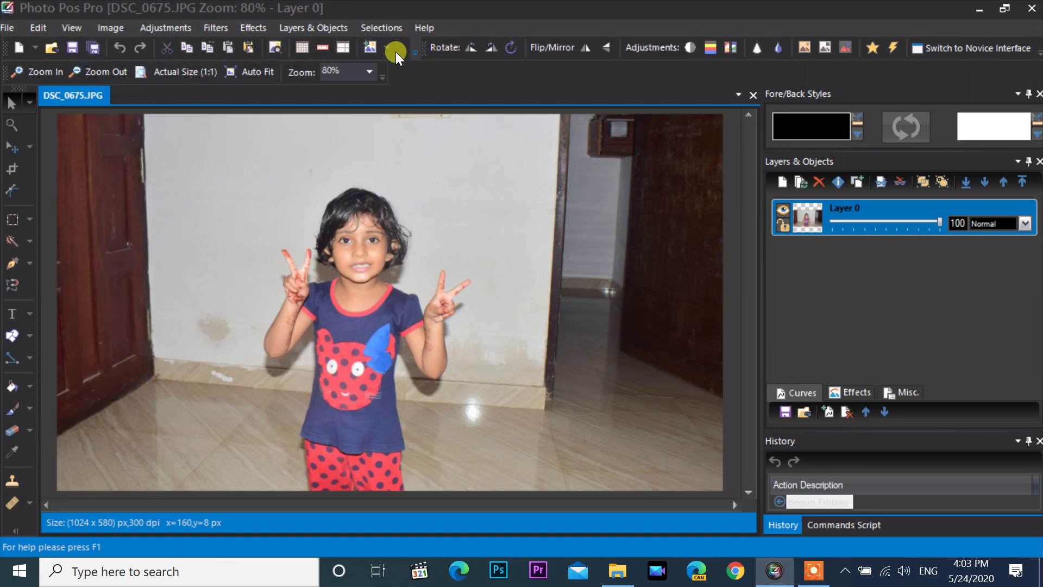
Step: Show and hide the grid, rulers and axis lines over the photo, and view the options for dragged files
{"action": "left_click", "coordinate": [304, 47]}
{"action": "left_click", "coordinate": [324, 47]}
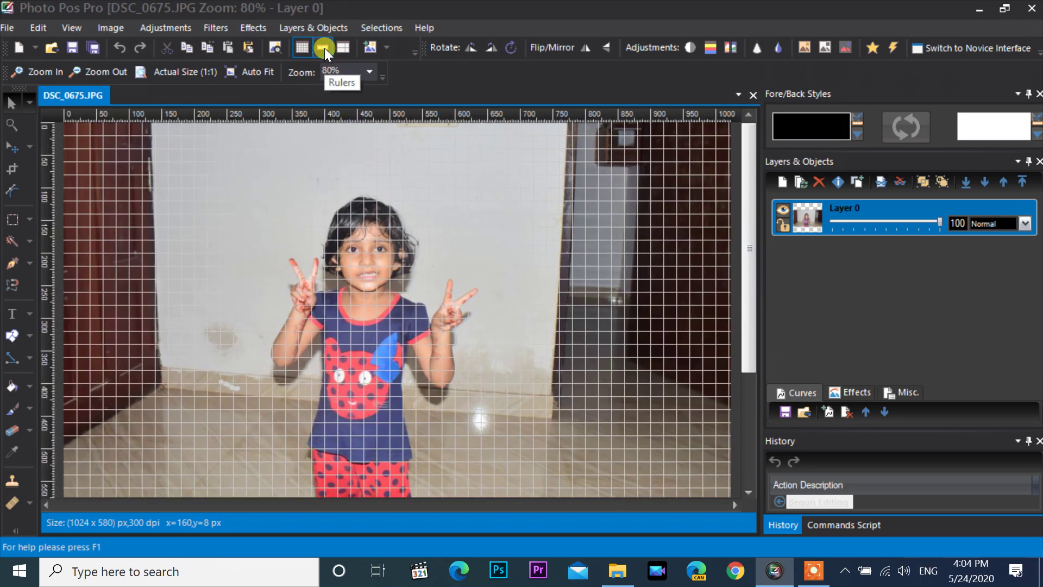
{"action": "left_click", "coordinate": [305, 48]}
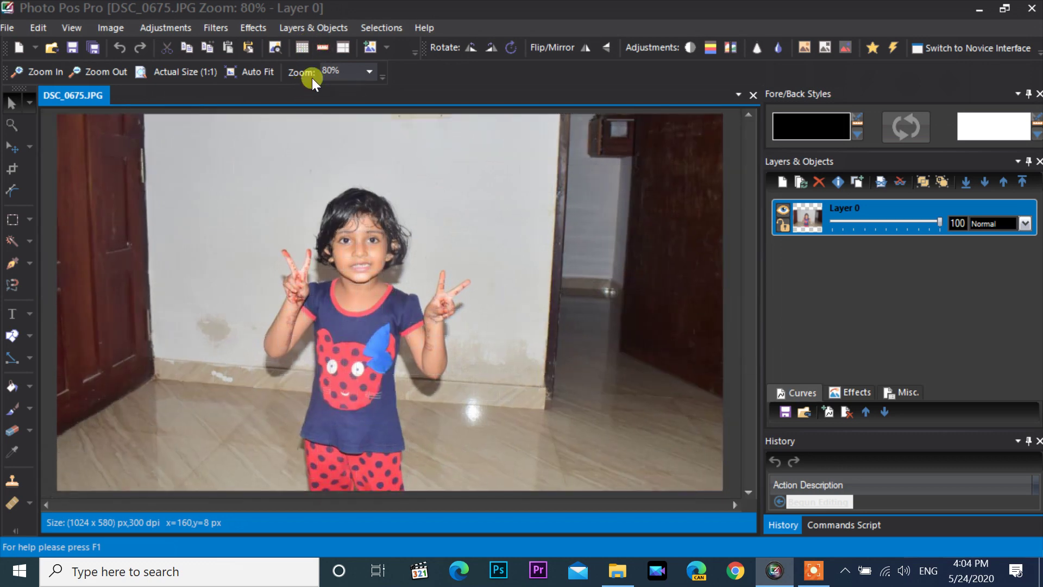
{"action": "left_click", "coordinate": [342, 47]}
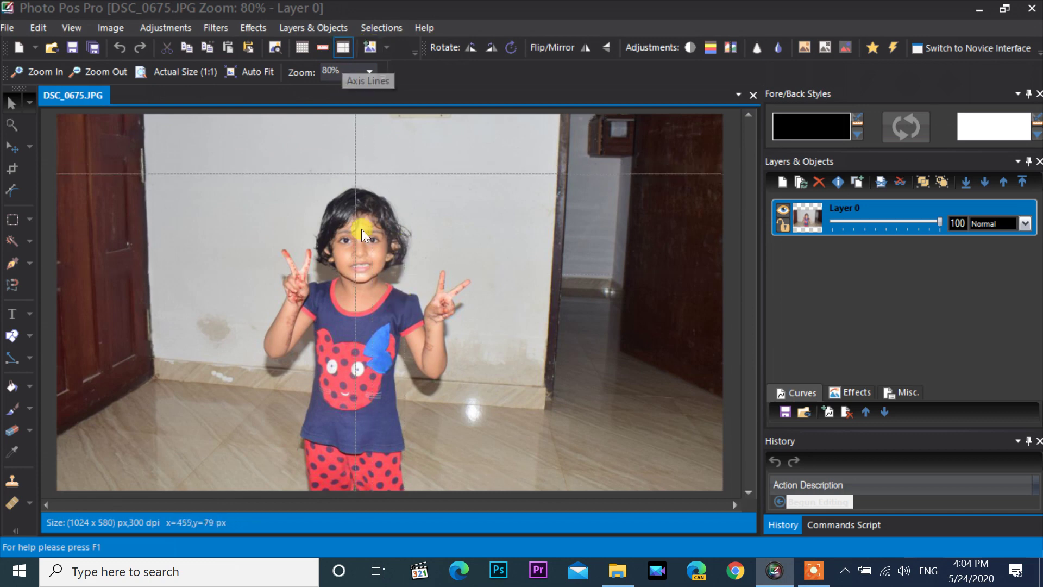
{"action": "left_click", "coordinate": [388, 48]}
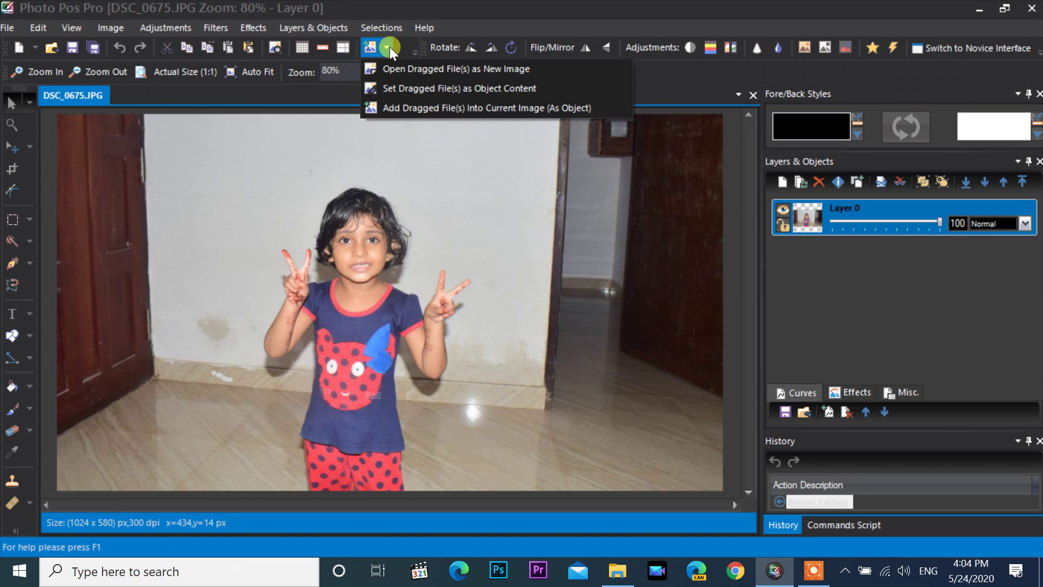
{"action": "left_click", "coordinate": [498, 145]}
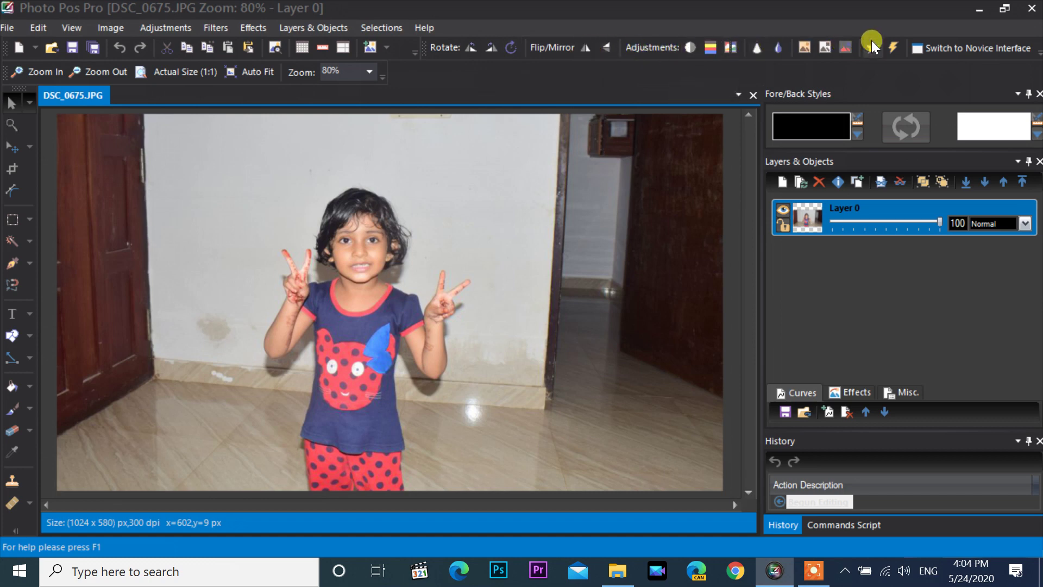
Step: View the Brightness/Contrast adjustment and preview a Cold/Warm correction of 75 on the photo
{"action": "left_click", "coordinate": [689, 45]}
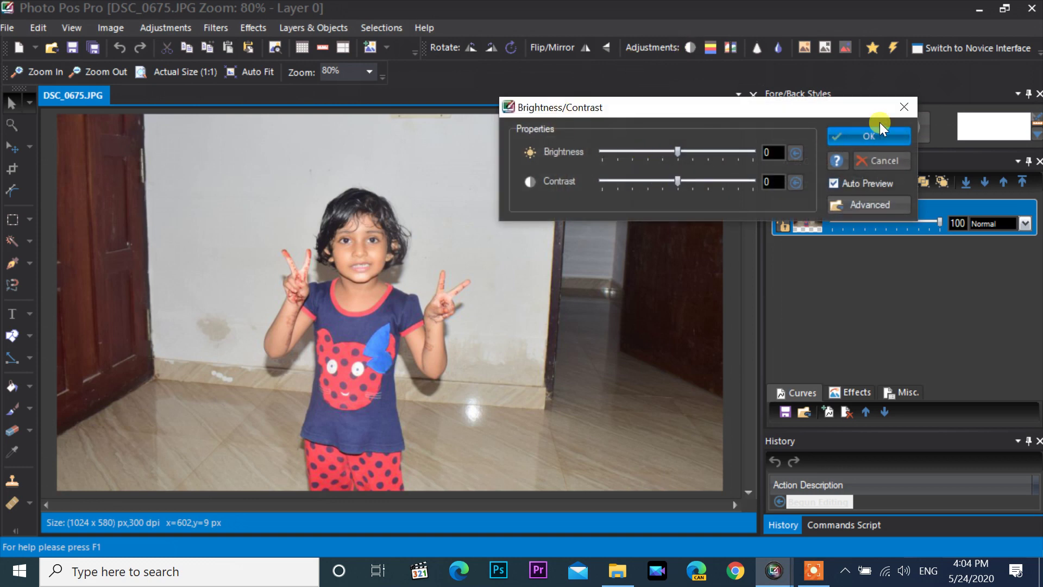
{"action": "left_click", "coordinate": [879, 162]}
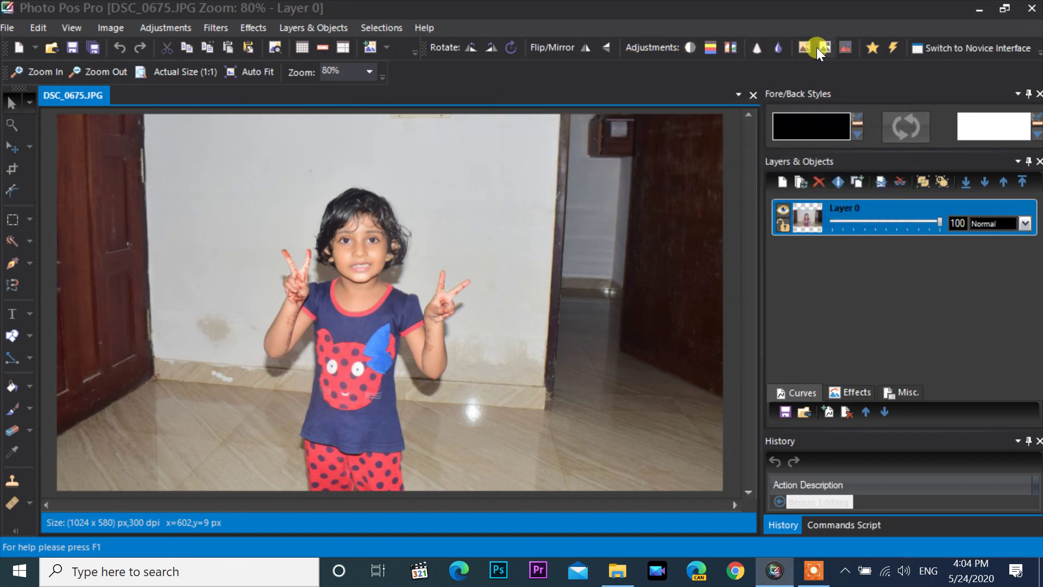
{"action": "left_click", "coordinate": [734, 49]}
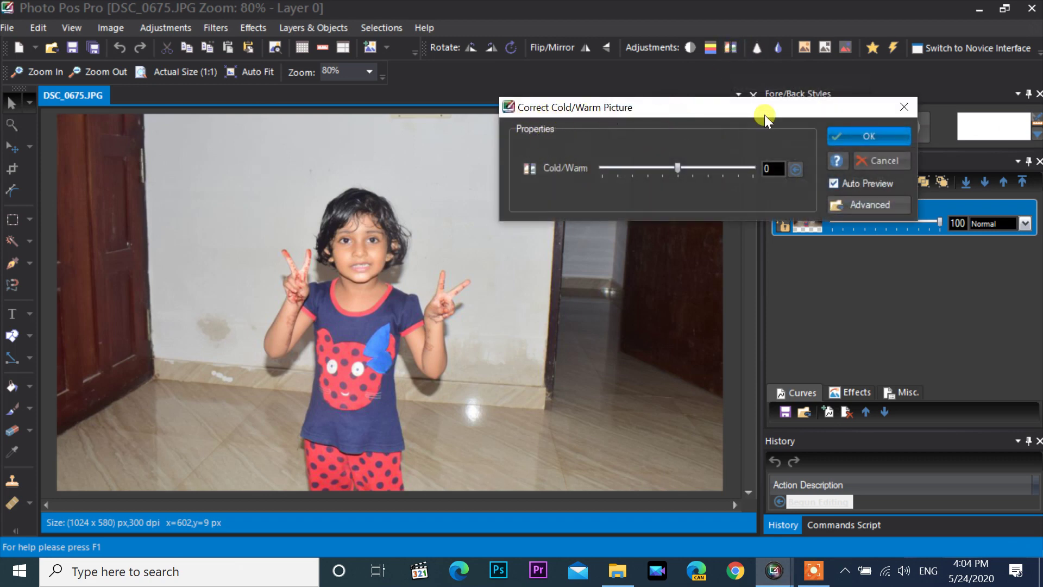
{"action": "left_click_drag", "start_coordinate": [678, 168], "coordinate": [700, 168]}
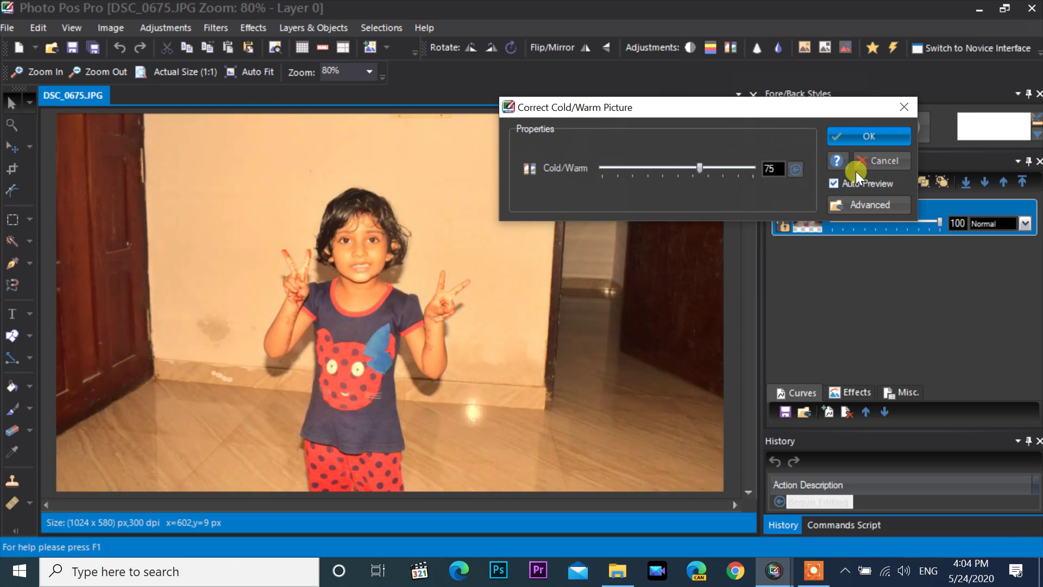
{"action": "left_click", "coordinate": [878, 163]}
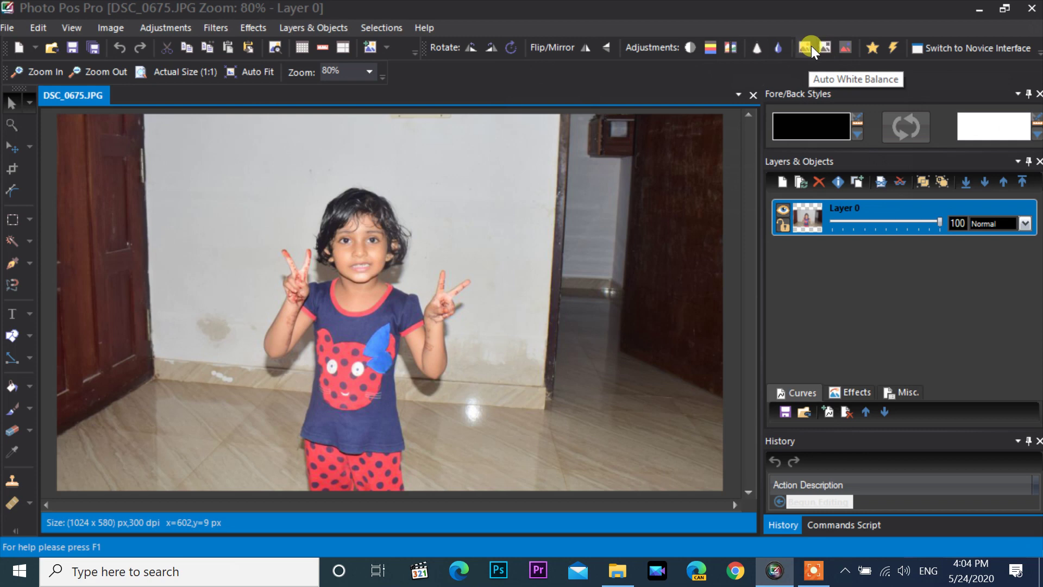
Step: Turn the photo into a color negative and invert it back to its original colors
{"action": "left_click", "coordinate": [846, 48]}
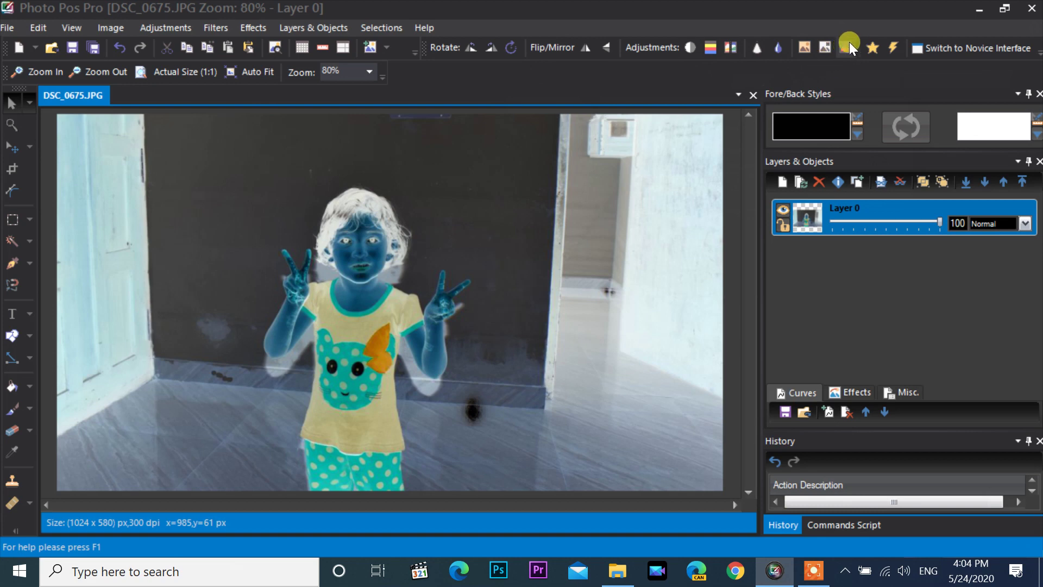
{"action": "left_click", "coordinate": [847, 47]}
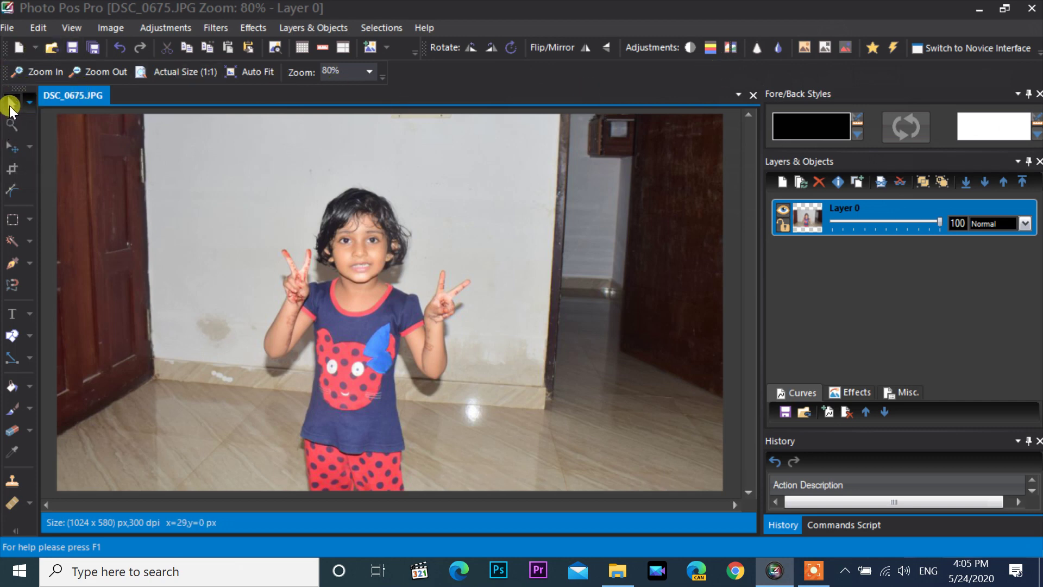
Step: Activate the Transform tool and try its opacity setting, leaving it at 100
{"action": "left_click", "coordinate": [9, 148]}
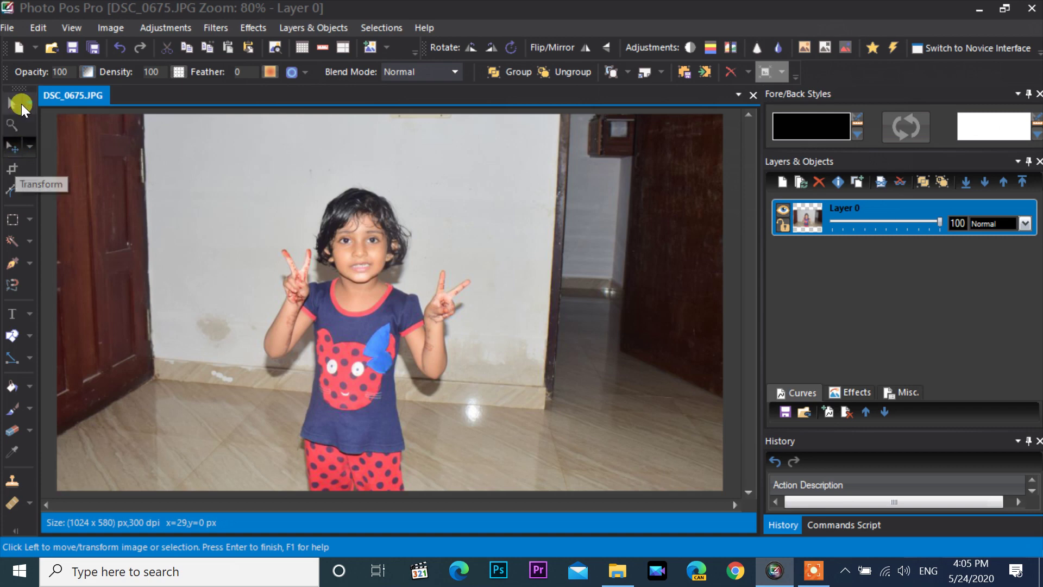
{"action": "left_click", "coordinate": [57, 71]}
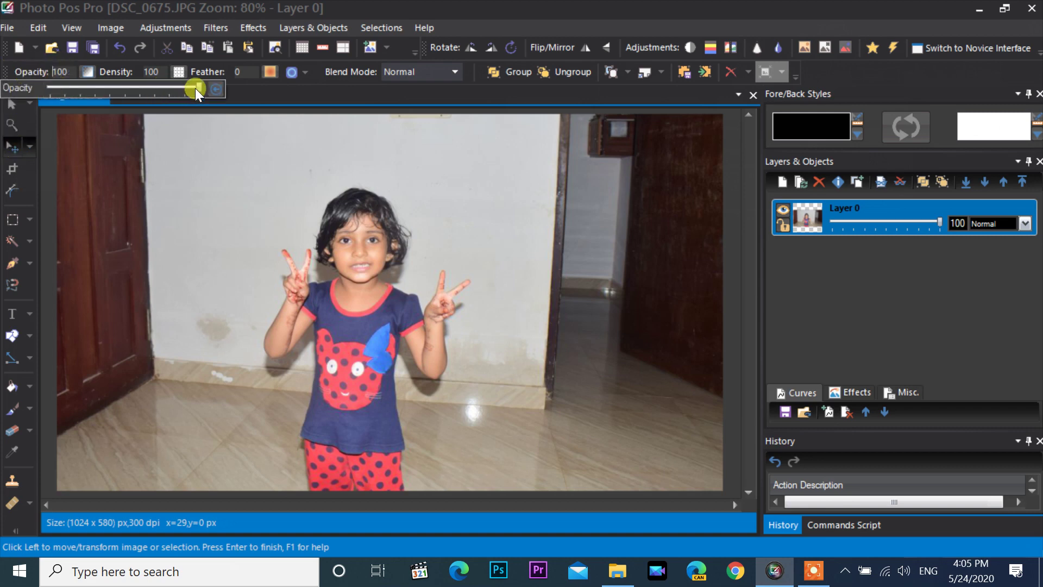
{"action": "left_click_drag", "start_coordinate": [125, 87], "coordinate": [231, 90]}
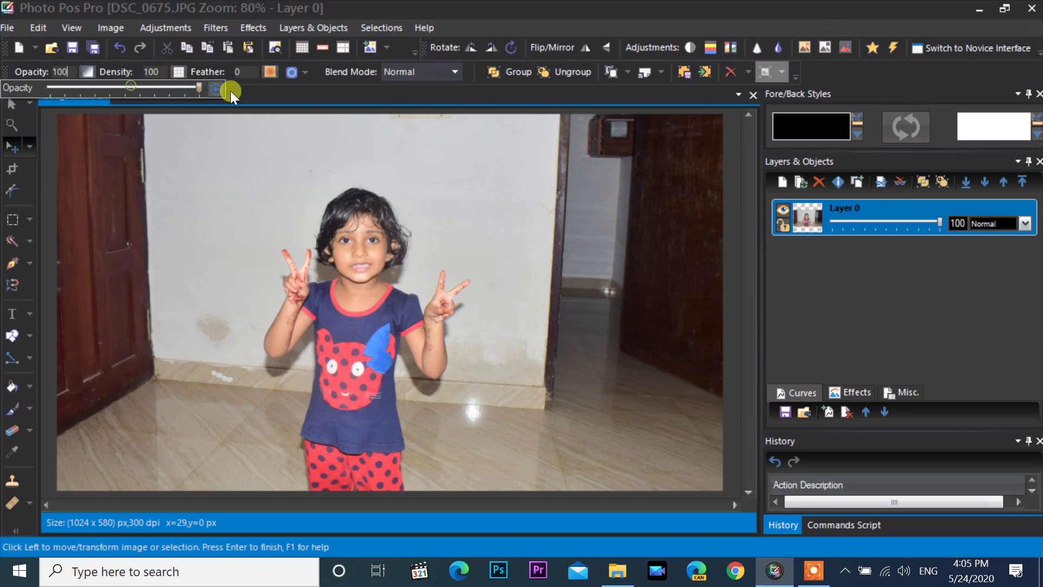
{"action": "left_click", "coordinate": [273, 147]}
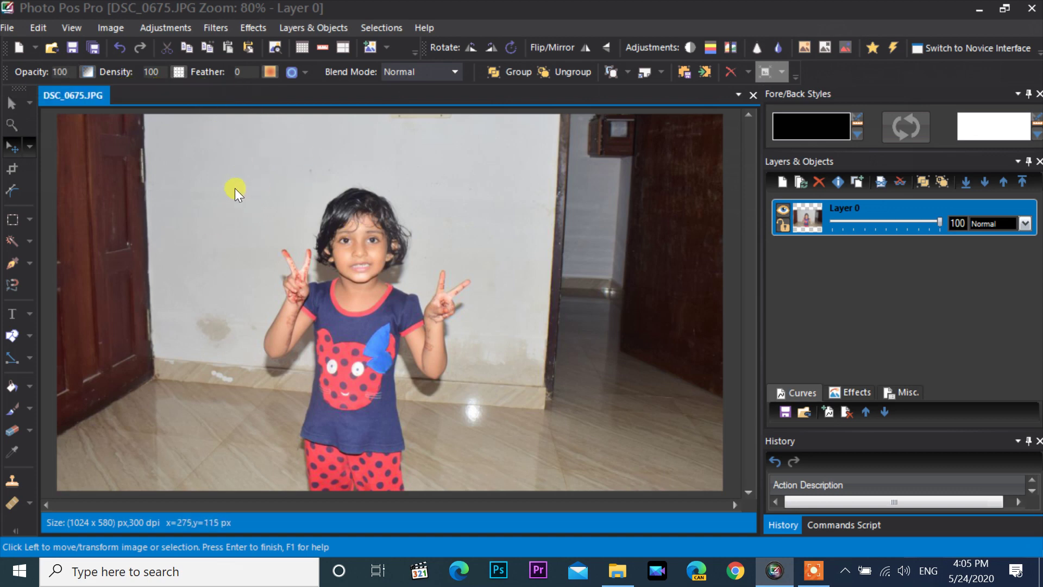
Step: Select the entire photo and copy it
{"action": "right_click", "coordinate": [205, 170]}
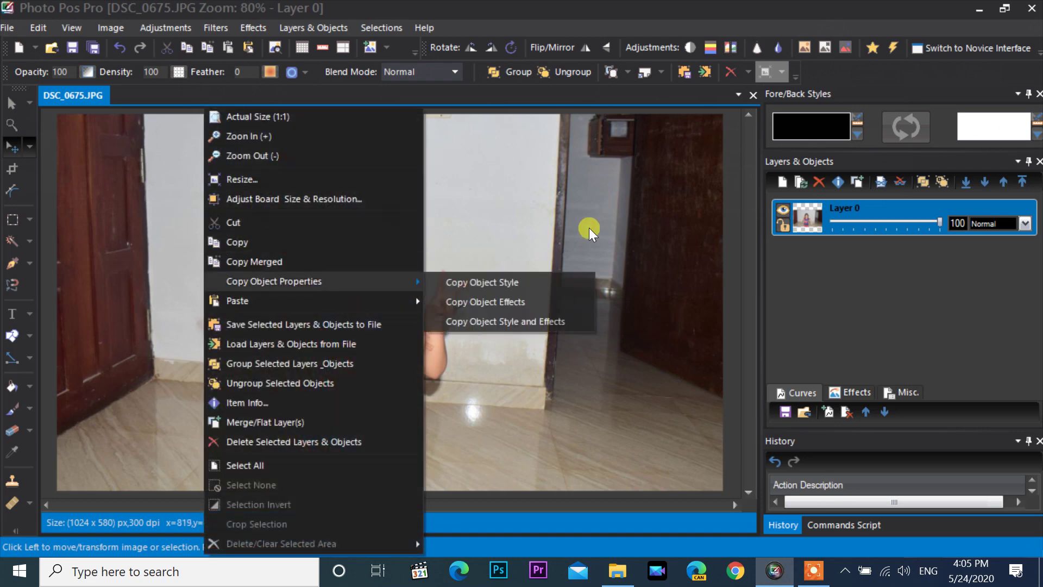
{"action": "left_click", "coordinate": [238, 464]}
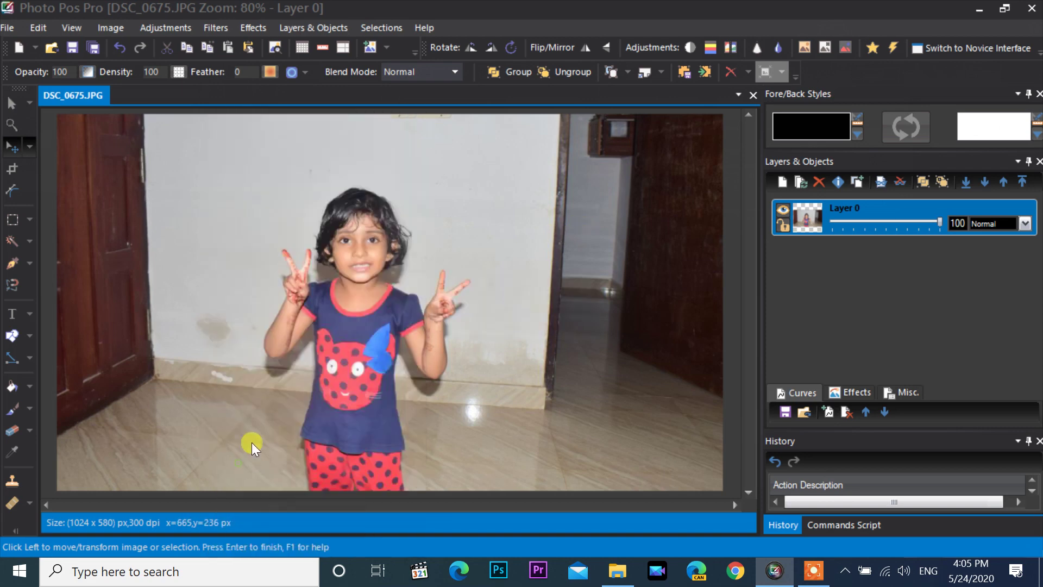
{"action": "right_click", "coordinate": [250, 171]}
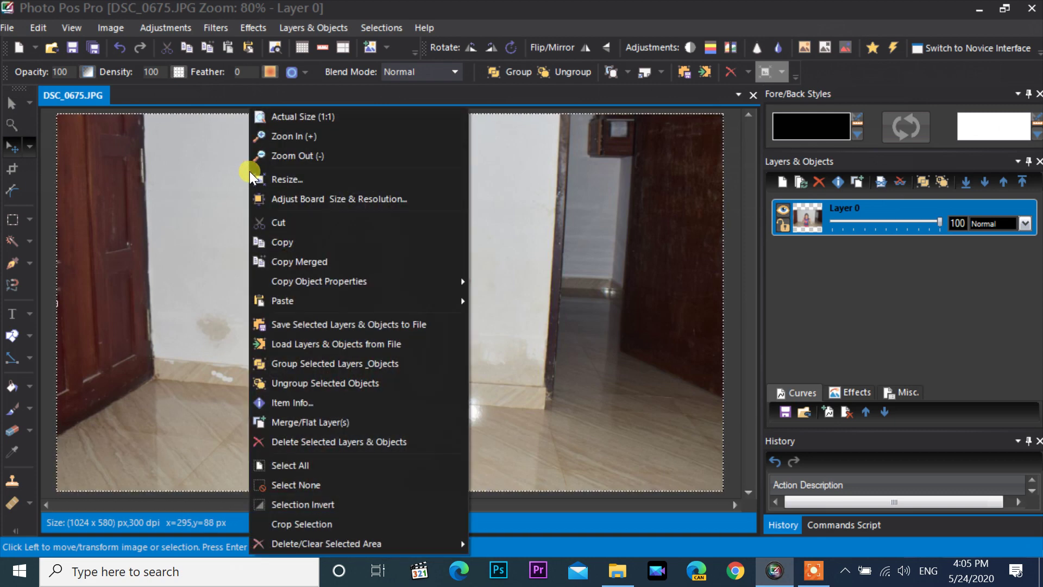
{"action": "left_click", "coordinate": [282, 241]}
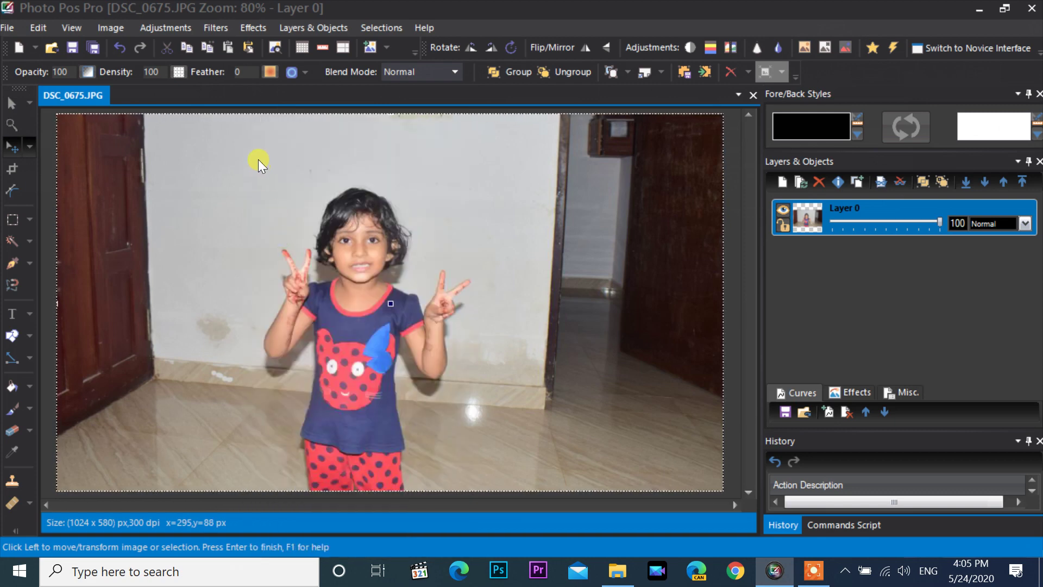
Step: Paste the copied photo into the current image as a separate object
{"action": "right_click", "coordinate": [236, 148]}
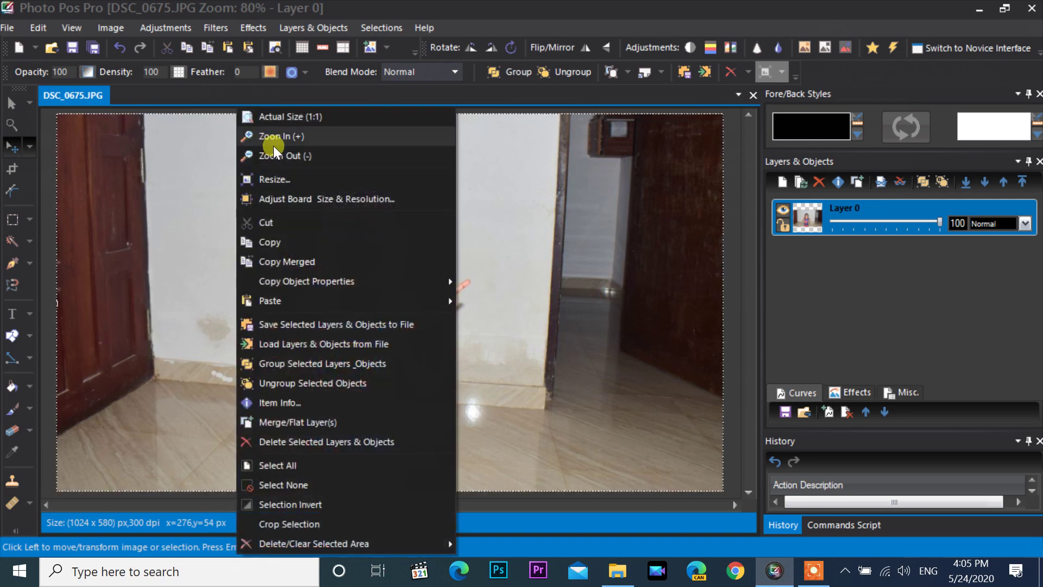
{"action": "mouse_move", "coordinate": [321, 299]}
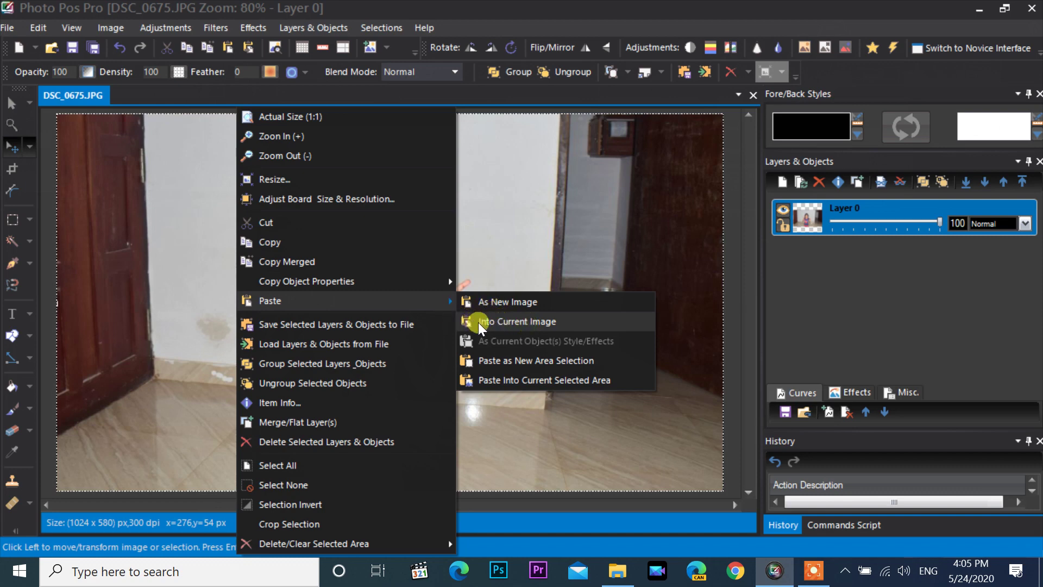
{"action": "left_click", "coordinate": [507, 321]}
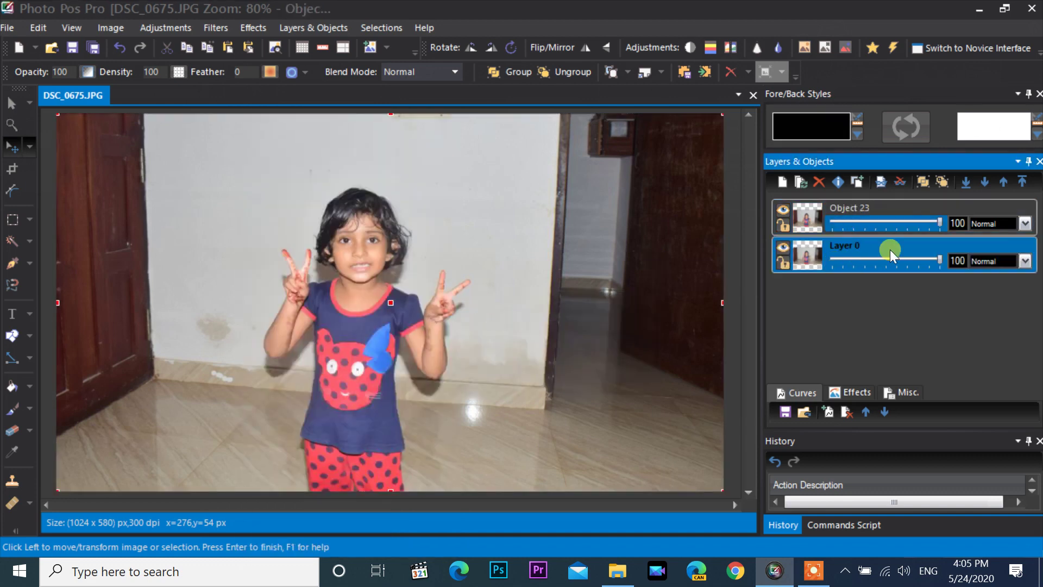
Step: Switch the selection between the pasted object and Layer 0, ending with Layer 0 selected
{"action": "left_click", "coordinate": [866, 232]}
{"action": "left_click", "coordinate": [854, 258]}
{"action": "left_click", "coordinate": [856, 216]}
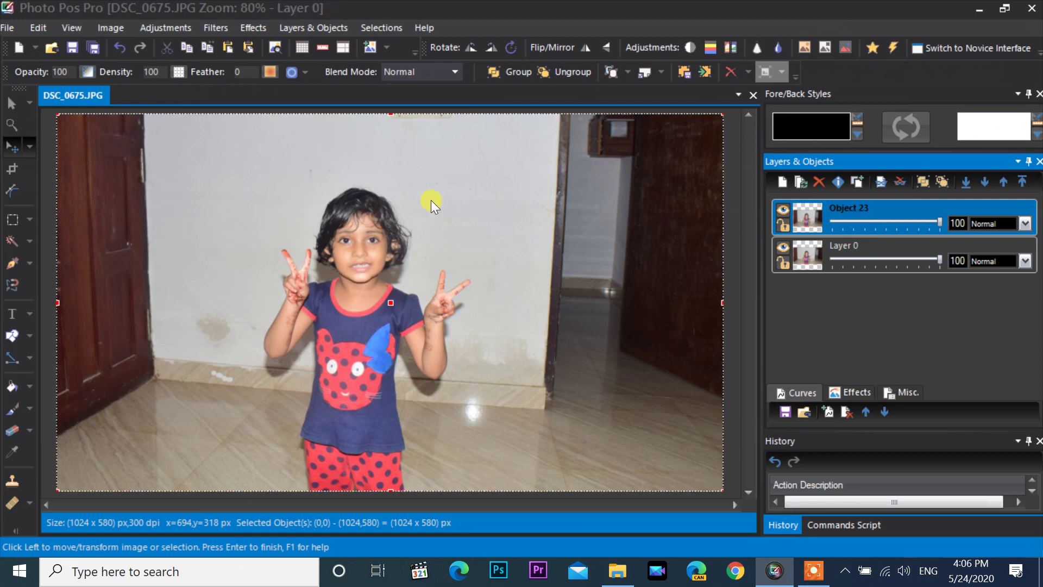
{"action": "left_click", "coordinate": [263, 203]}
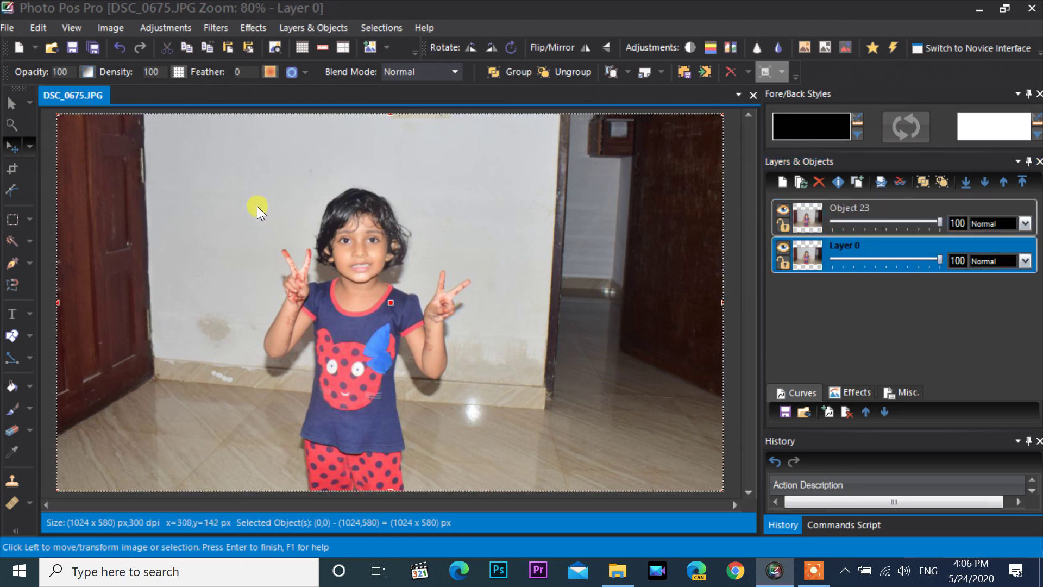
Step: Select the pasted object, scale it down to about 730 × 413 px and place it near the middle of the image
{"action": "left_click", "coordinate": [834, 219]}
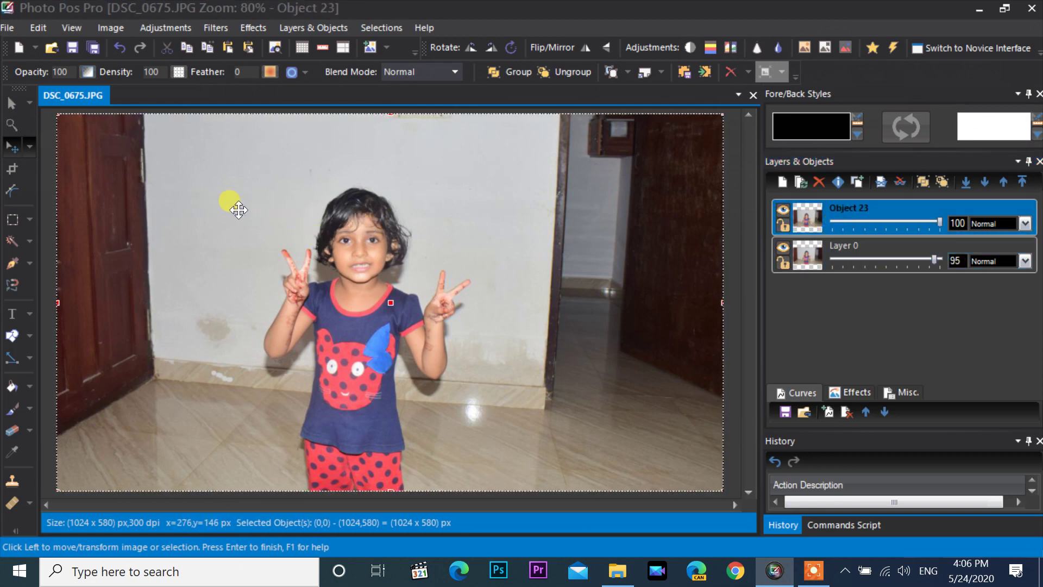
{"action": "left_click_drag", "start_coordinate": [233, 202], "coordinate": [258, 272]}
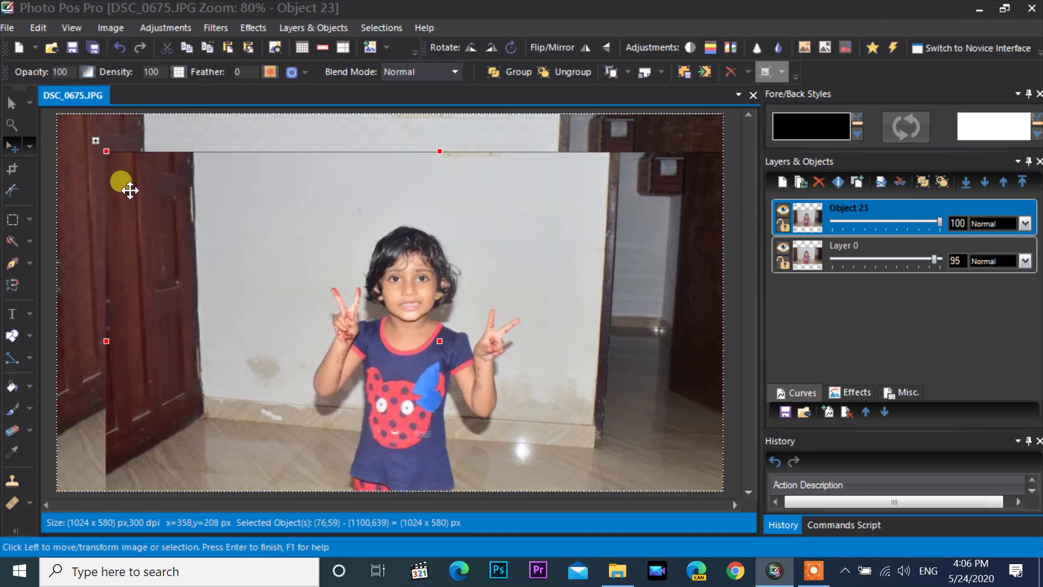
{"action": "left_click_drag", "start_coordinate": [106, 151], "coordinate": [347, 309]}
{"action": "left_click_drag", "start_coordinate": [478, 354], "coordinate": [360, 291]}
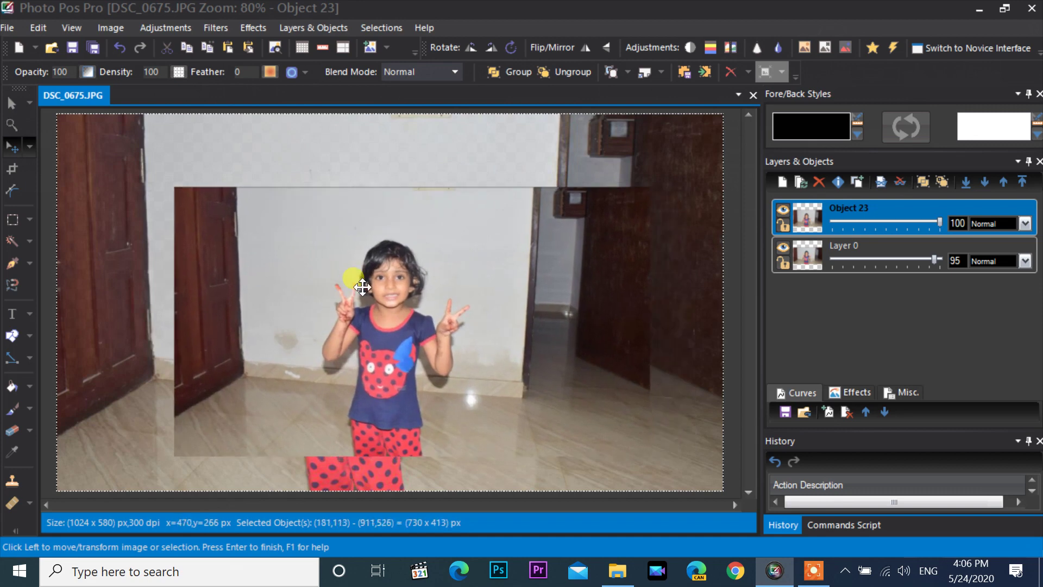
Step: Try an opacity of 54 on the pasted object, then restore it to 100
{"action": "left_click", "coordinate": [60, 72]}
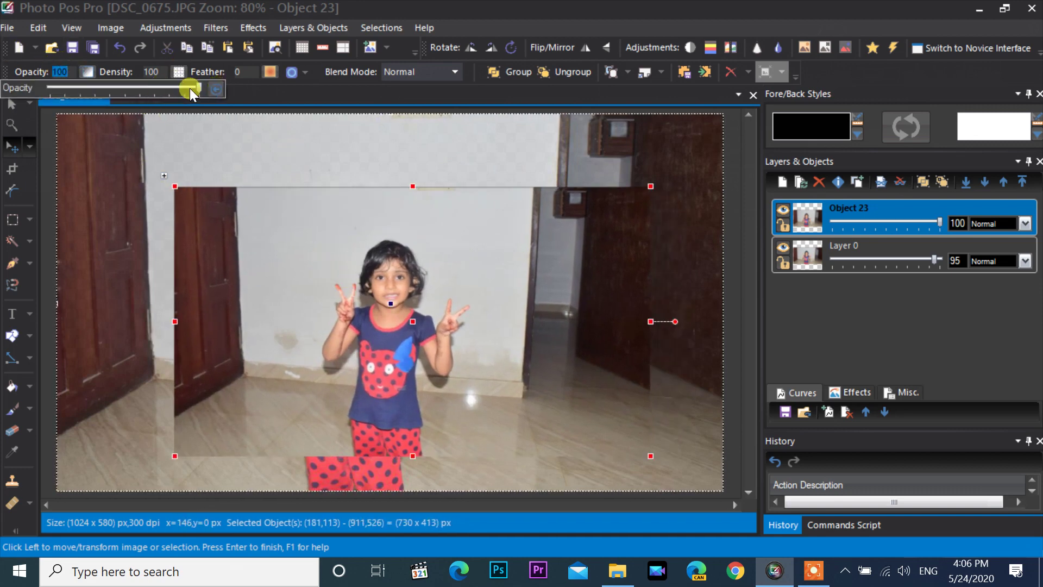
{"action": "left_click_drag", "start_coordinate": [205, 90], "coordinate": [194, 83]}
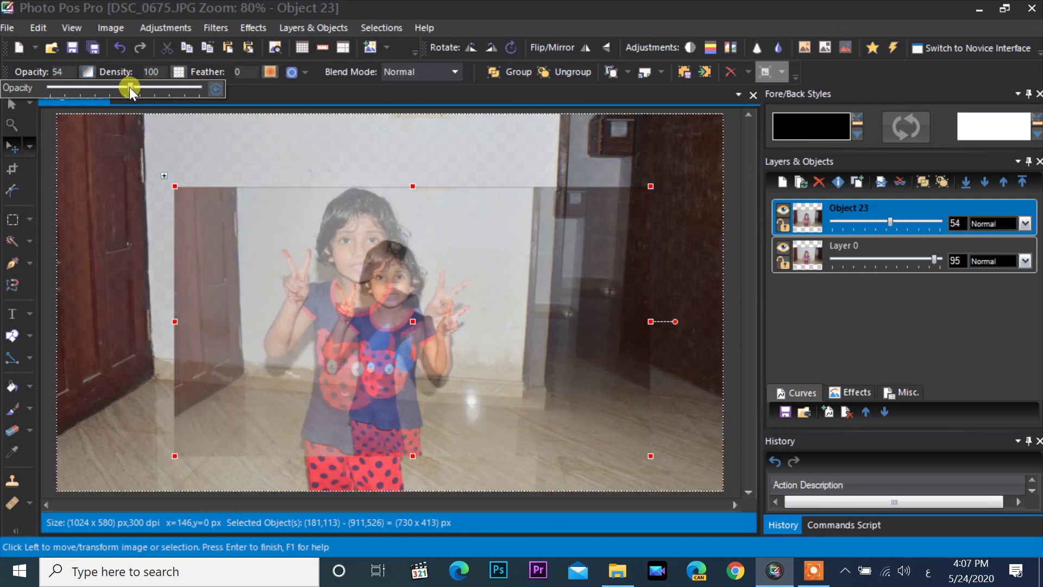
{"action": "left_click_drag", "start_coordinate": [132, 87], "coordinate": [226, 96]}
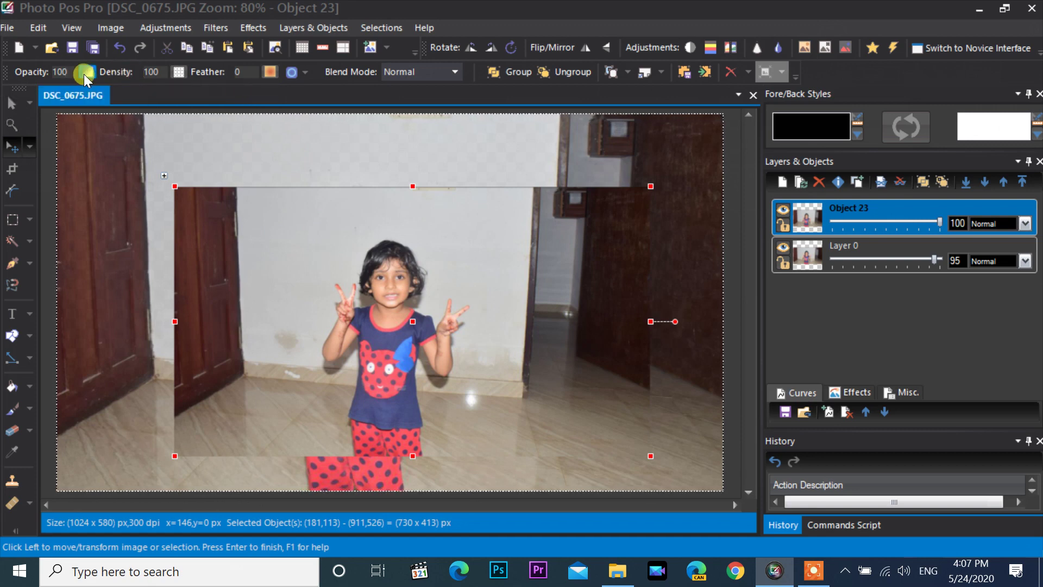
Step: Try several feather amounts on the pasted object's edges, ending with a feather of 71
{"action": "left_click", "coordinate": [240, 73]}
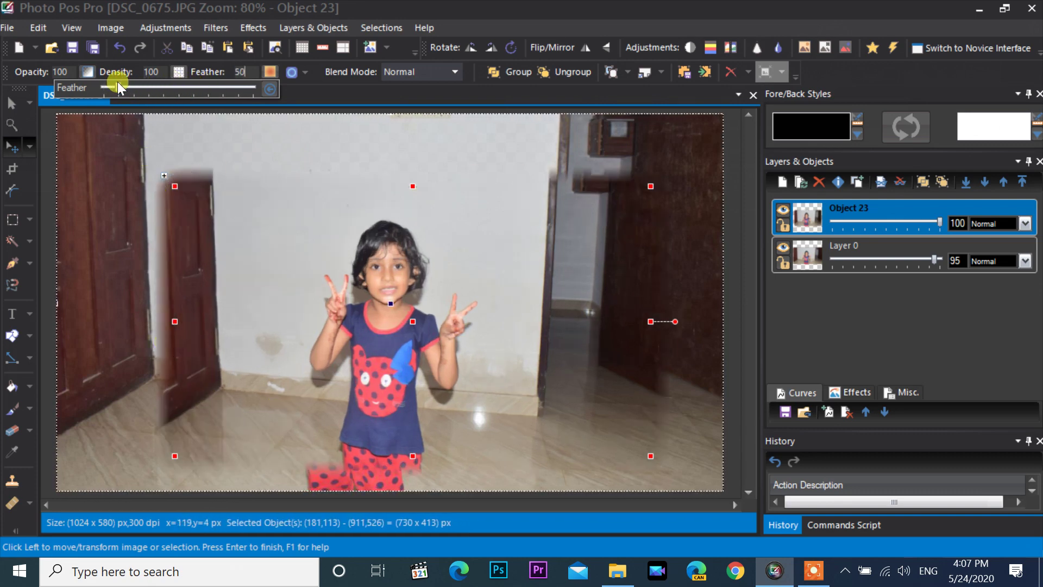
{"action": "left_click_drag", "start_coordinate": [115, 89], "coordinate": [180, 93]}
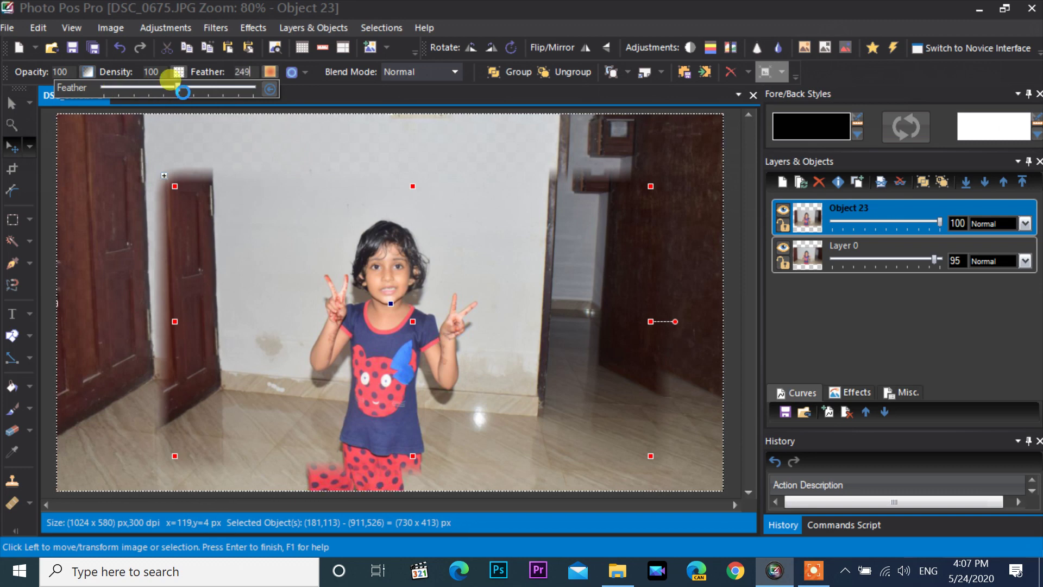
{"action": "left_click", "coordinate": [150, 87]}
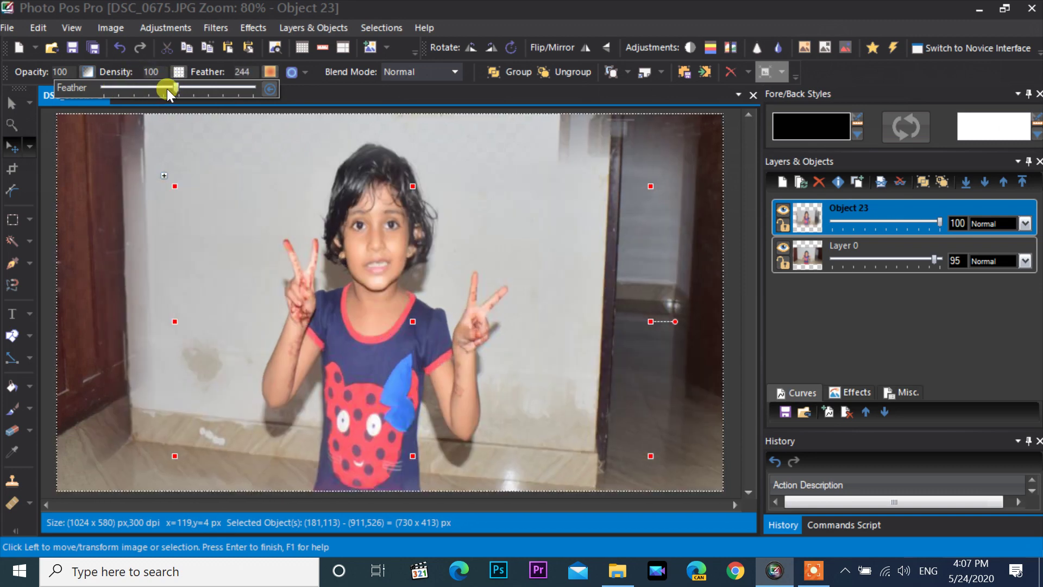
{"action": "left_click_drag", "start_coordinate": [177, 85], "coordinate": [131, 90]}
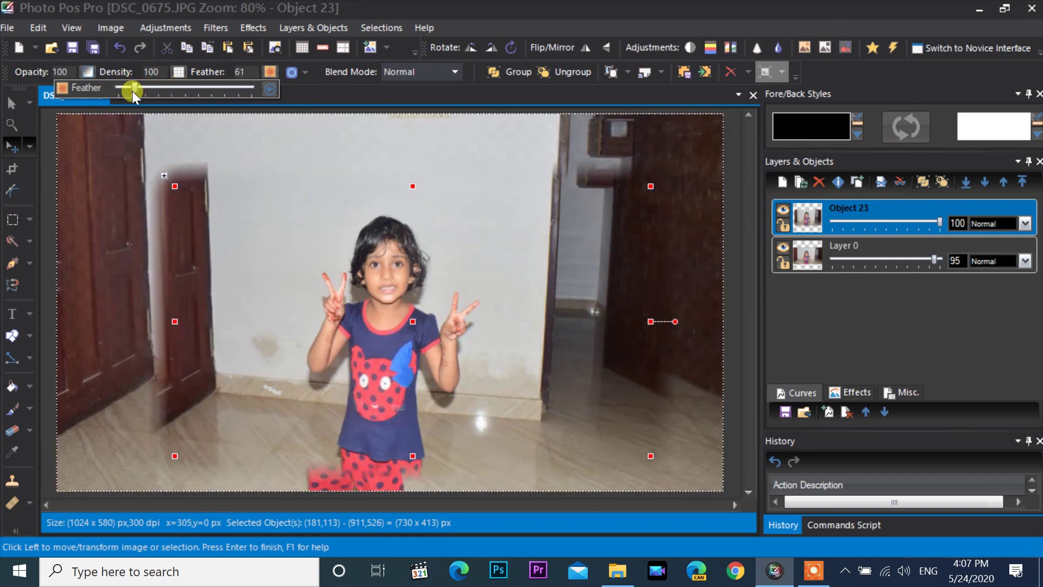
{"action": "left_click_drag", "start_coordinate": [138, 89], "coordinate": [142, 88]}
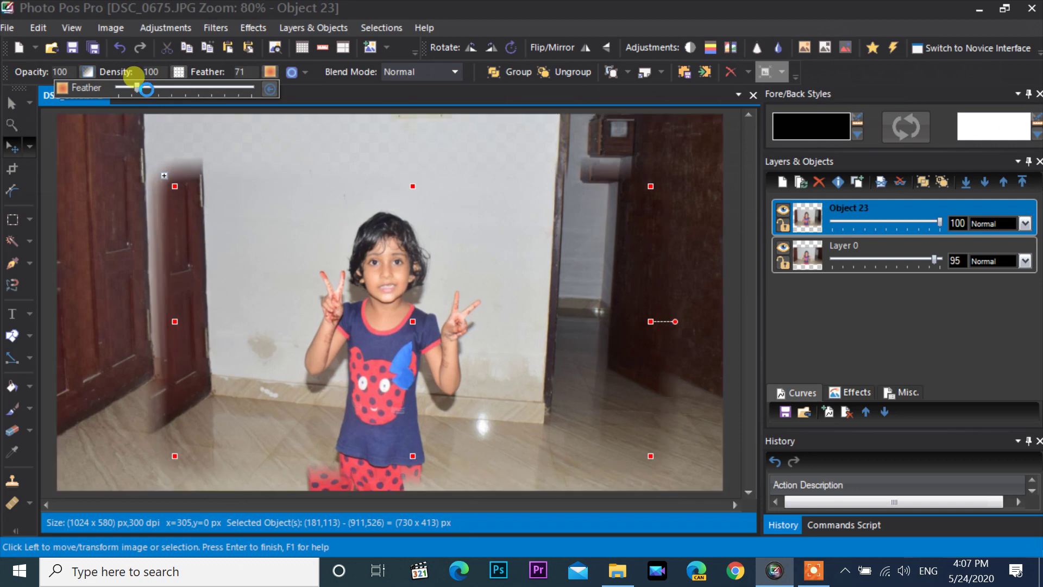
{"action": "left_click", "coordinate": [195, 206]}
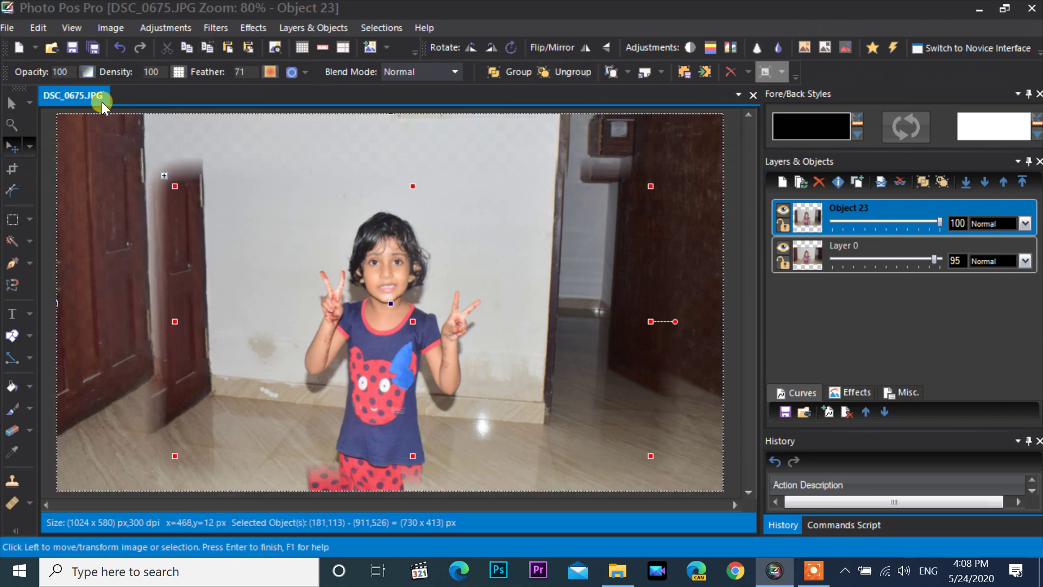
Step: Try the Multiply, Soft Light and Green Screen blend modes on the pasted object
{"action": "left_click", "coordinate": [454, 71]}
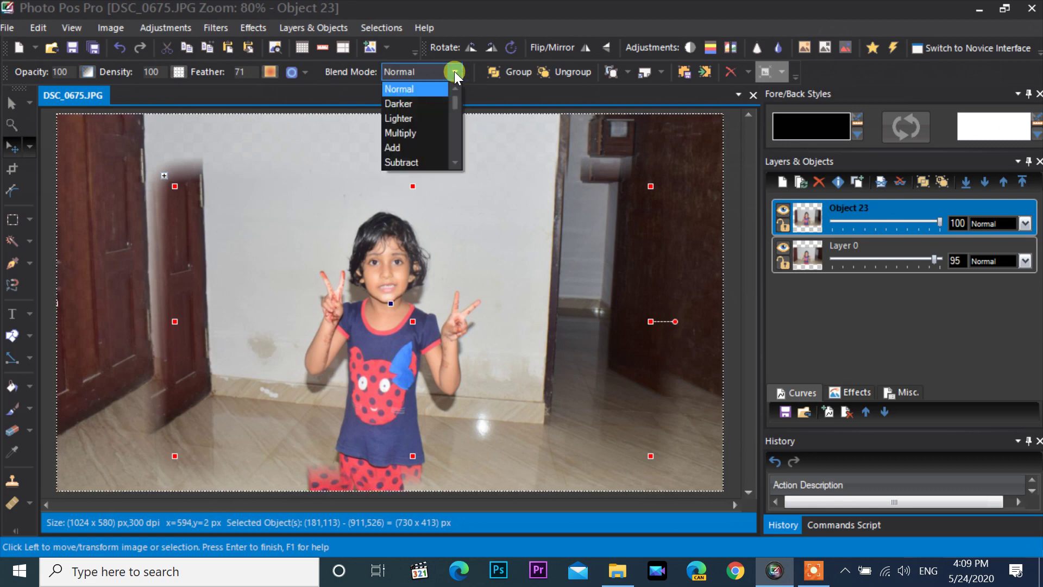
{"action": "left_click", "coordinate": [400, 133]}
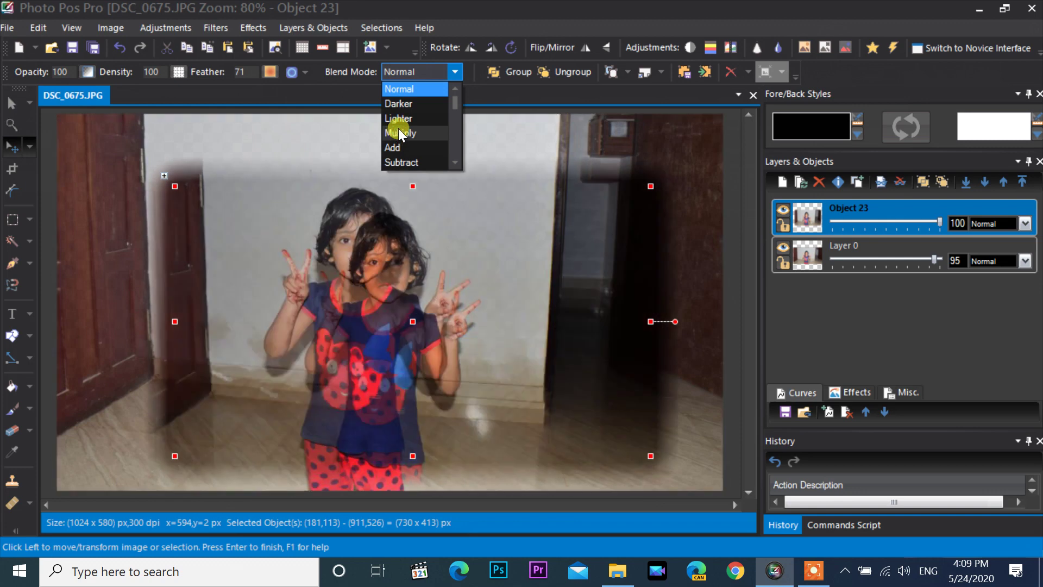
{"action": "left_click", "coordinate": [457, 69]}
{"action": "left_click_drag", "start_coordinate": [454, 104], "coordinate": [453, 173]}
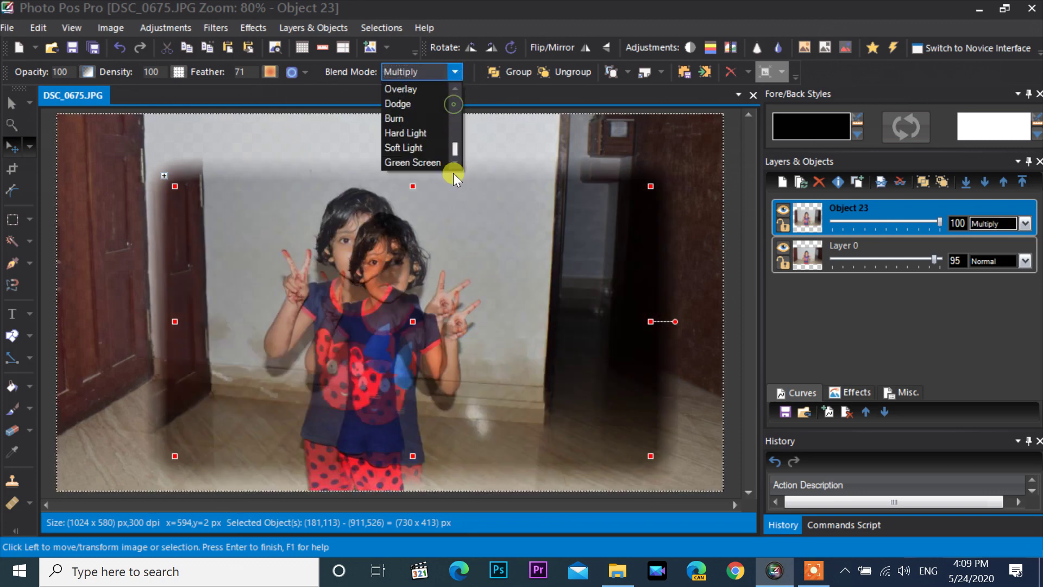
{"action": "left_click", "coordinate": [409, 147]}
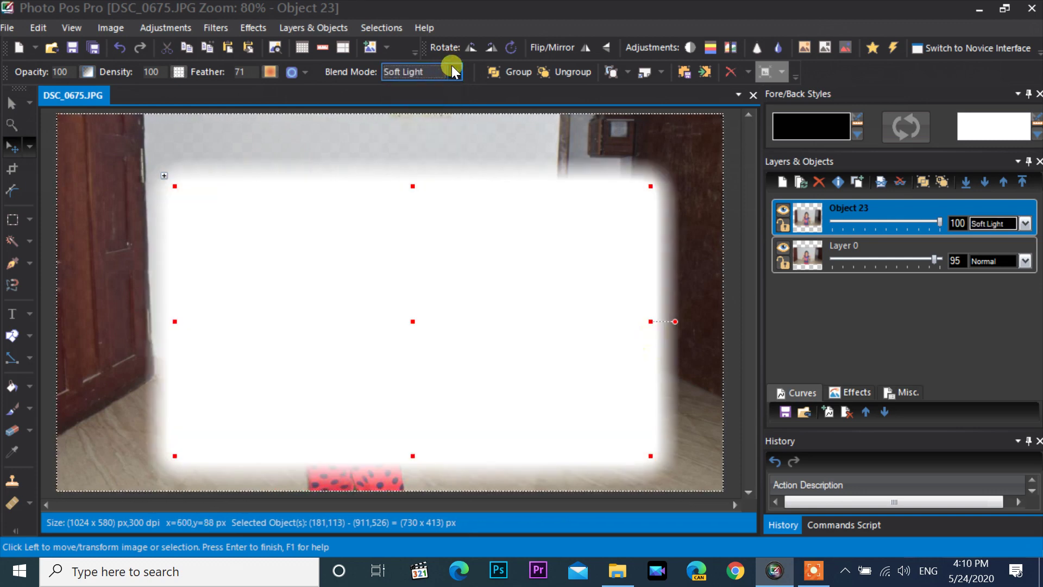
{"action": "left_click", "coordinate": [453, 71]}
{"action": "left_click", "coordinate": [410, 162]}
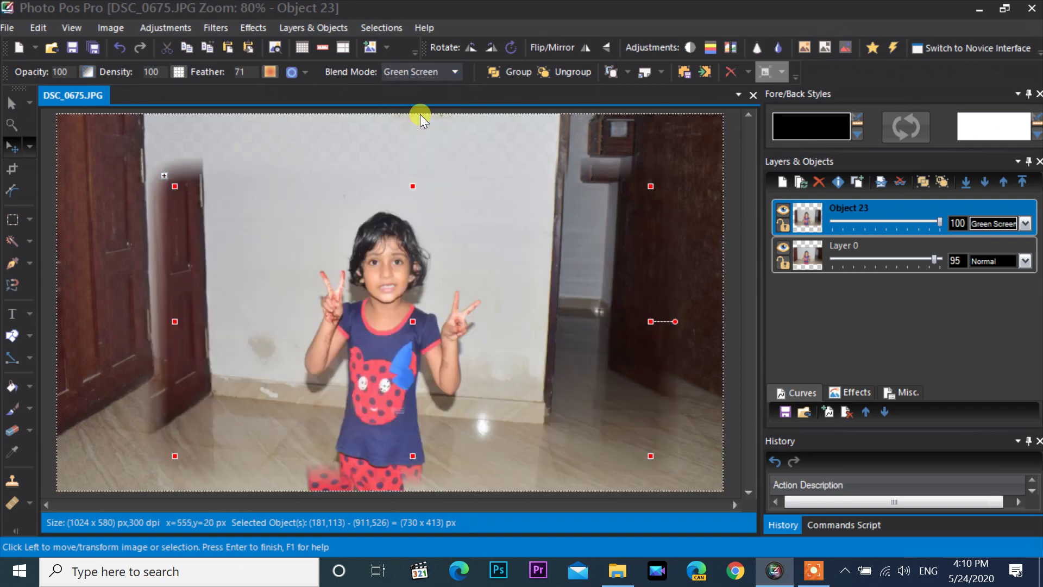
Step: Apply the Overlay blend mode to the pasted object and move it to the right so that the two figures stand side by side
{"action": "left_click", "coordinate": [455, 73]}
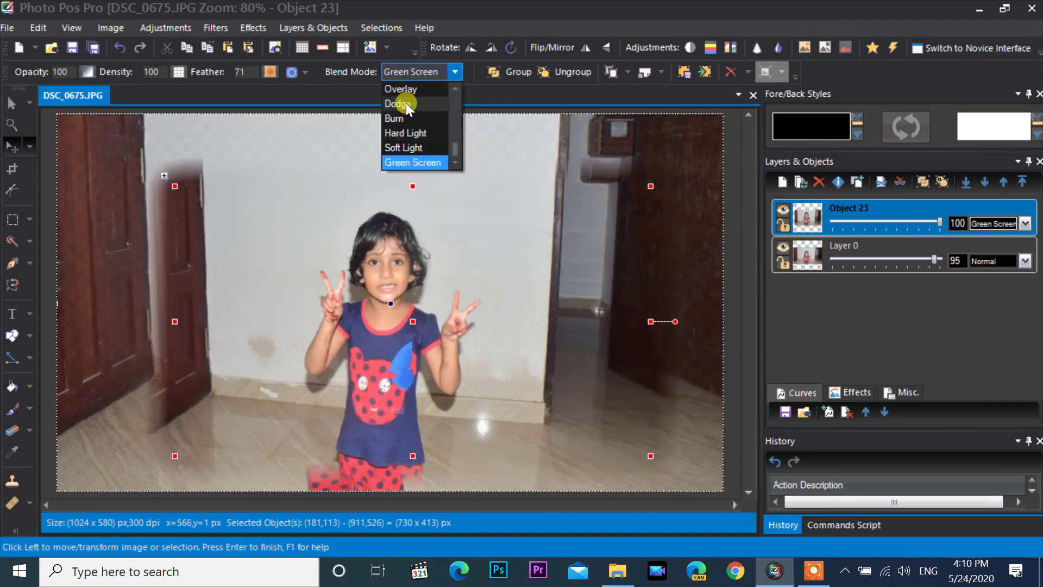
{"action": "left_click", "coordinate": [401, 89]}
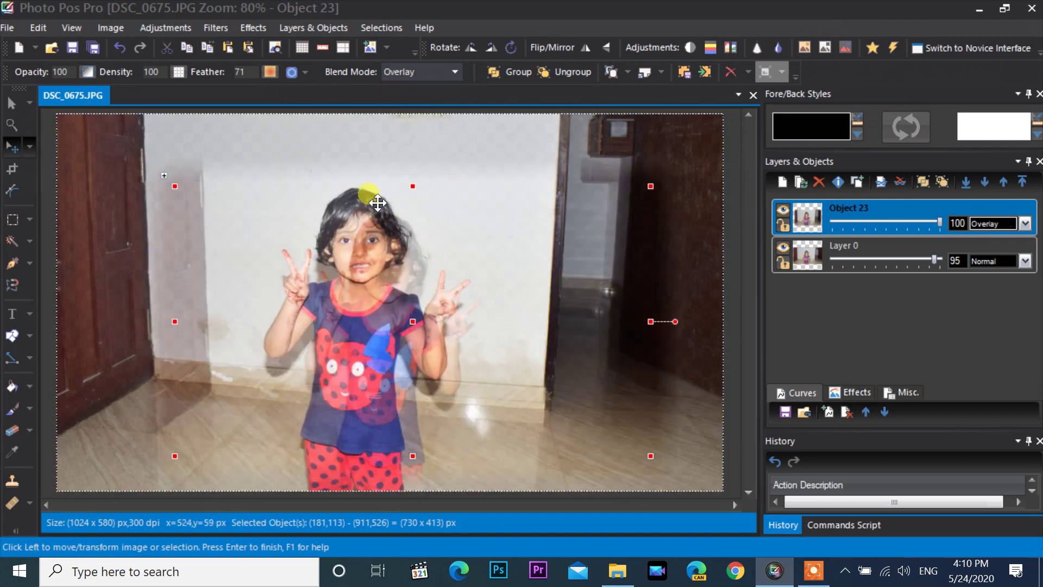
{"action": "left_click_drag", "start_coordinate": [357, 264], "coordinate": [443, 249]}
Step: Change the pasted object's blend mode to Darker and nudge the object slightly up and to the right
{"action": "left_click", "coordinate": [455, 72]}
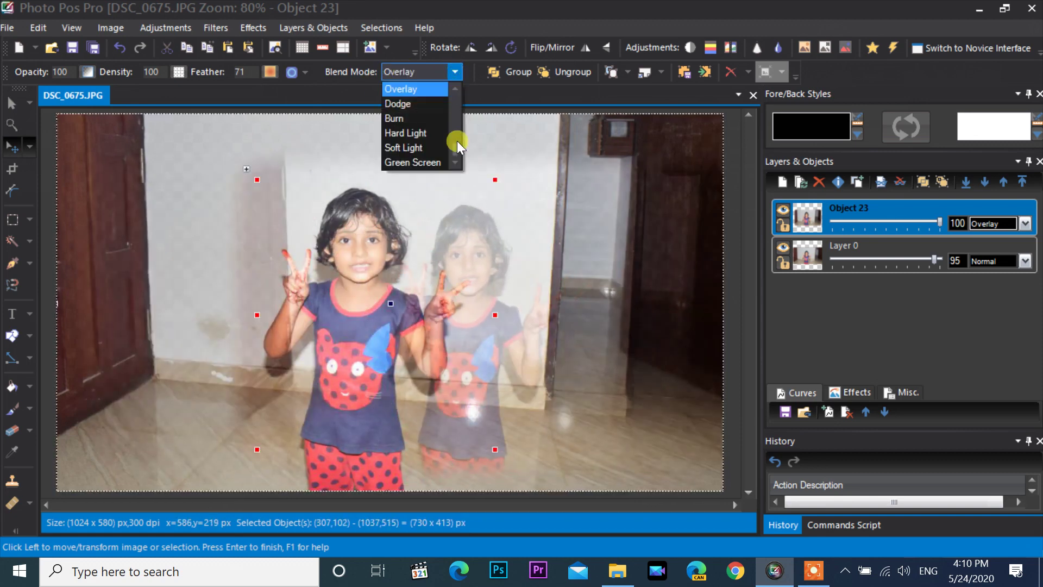
{"action": "left_click", "coordinate": [456, 144]}
{"action": "left_click_drag", "start_coordinate": [454, 110], "coordinate": [450, 77]}
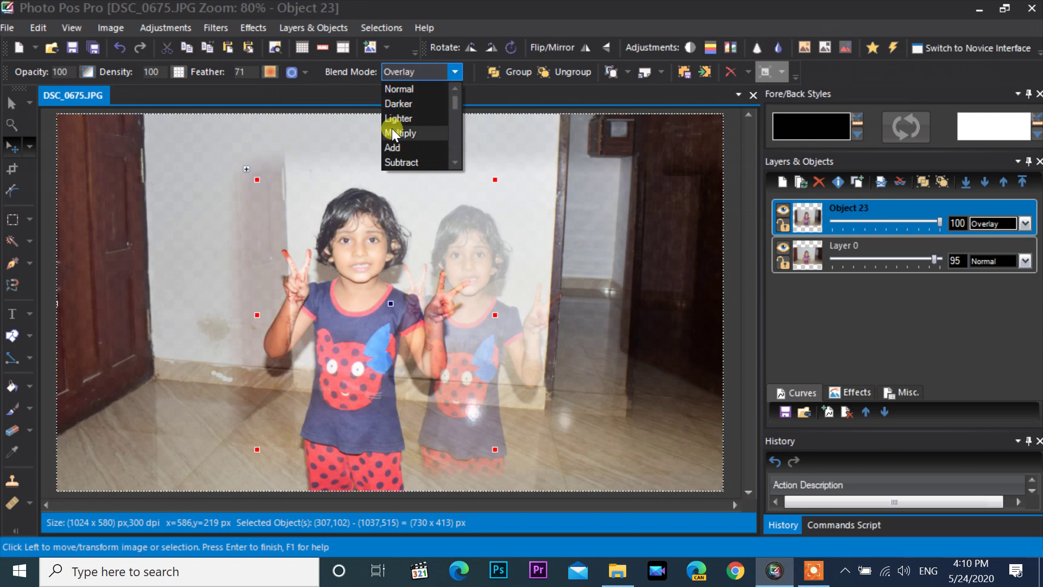
{"action": "left_click", "coordinate": [398, 104]}
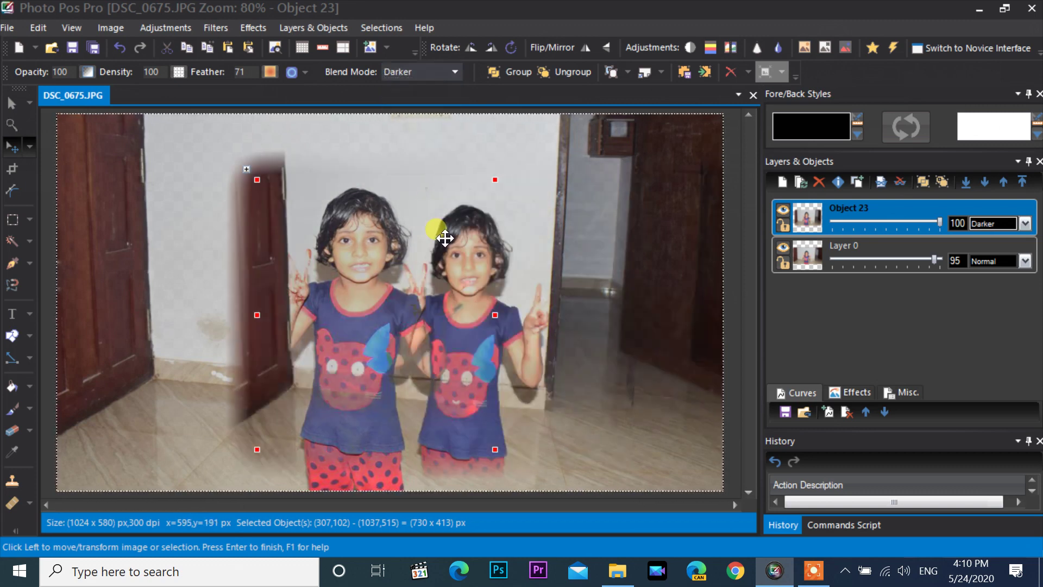
{"action": "mouse_move", "coordinate": [444, 238]}
{"action": "left_mouse_down"}
{"action": "mouse_move", "coordinate": [489, 221]}
{"action": "mouse_move", "coordinate": [440, 230]}
{"action": "mouse_move", "coordinate": [459, 232]}
{"action": "left_mouse_up"}
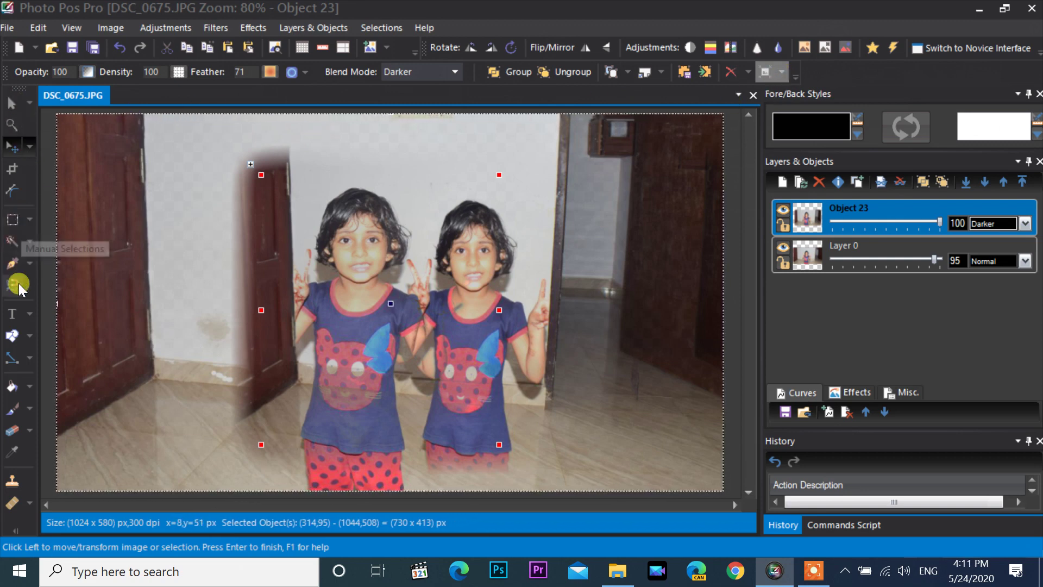
Step: Draw an elliptical selection about 380 × 332 px, then replace it with a heart-shaped selection about 400 × 408 px over the two figures
{"action": "left_click", "coordinate": [29, 220]}
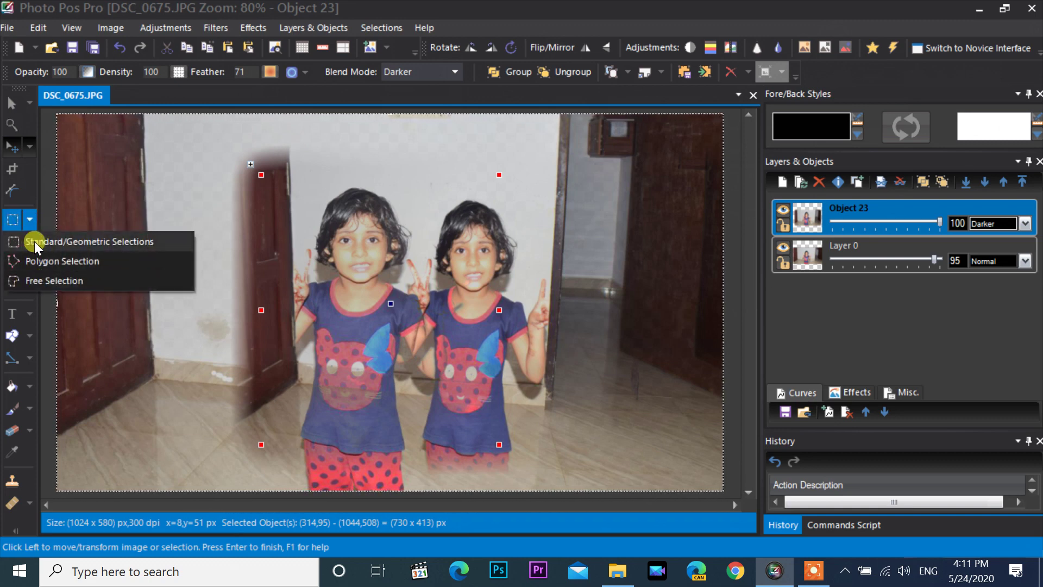
{"action": "left_click", "coordinate": [34, 241]}
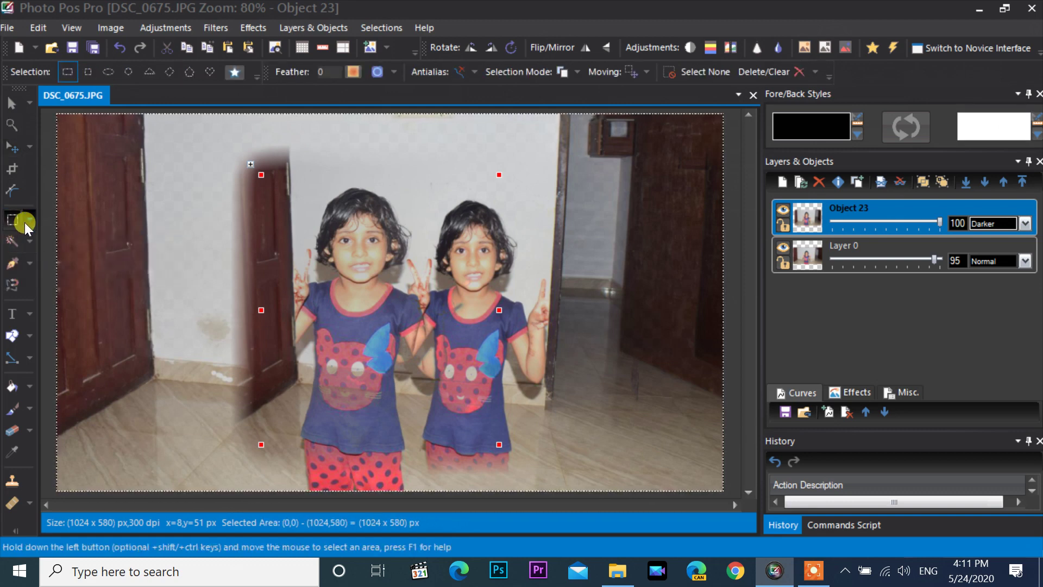
{"action": "left_click", "coordinate": [90, 70]}
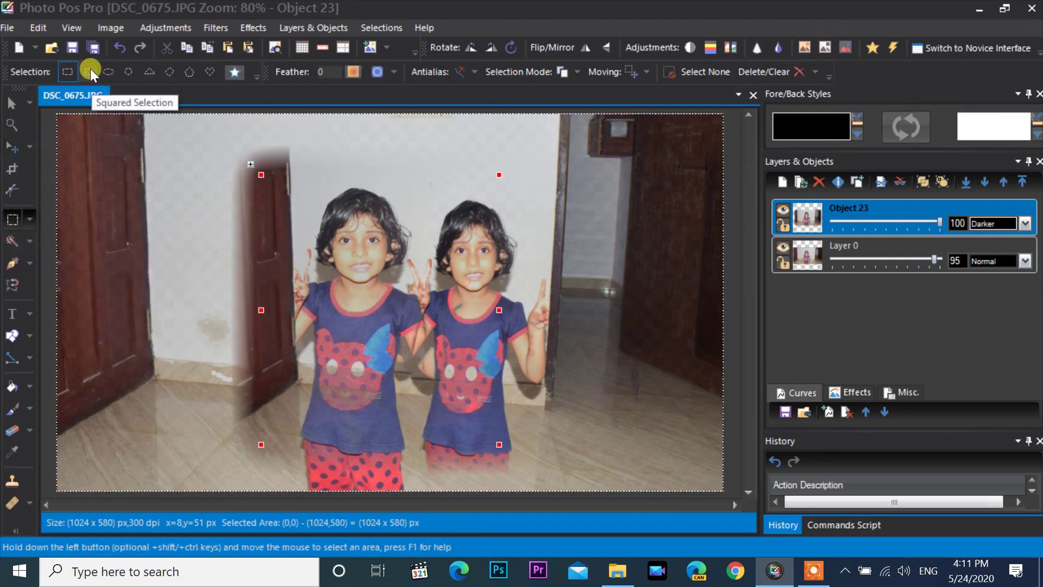
{"action": "left_click", "coordinate": [109, 72]}
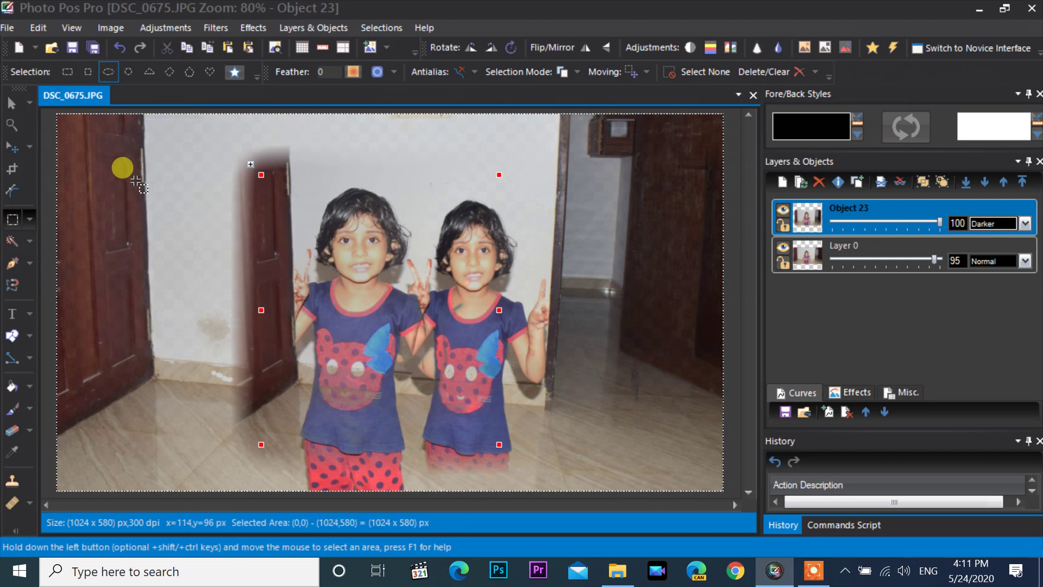
{"action": "left_click_drag", "start_coordinate": [131, 176], "coordinate": [378, 392]}
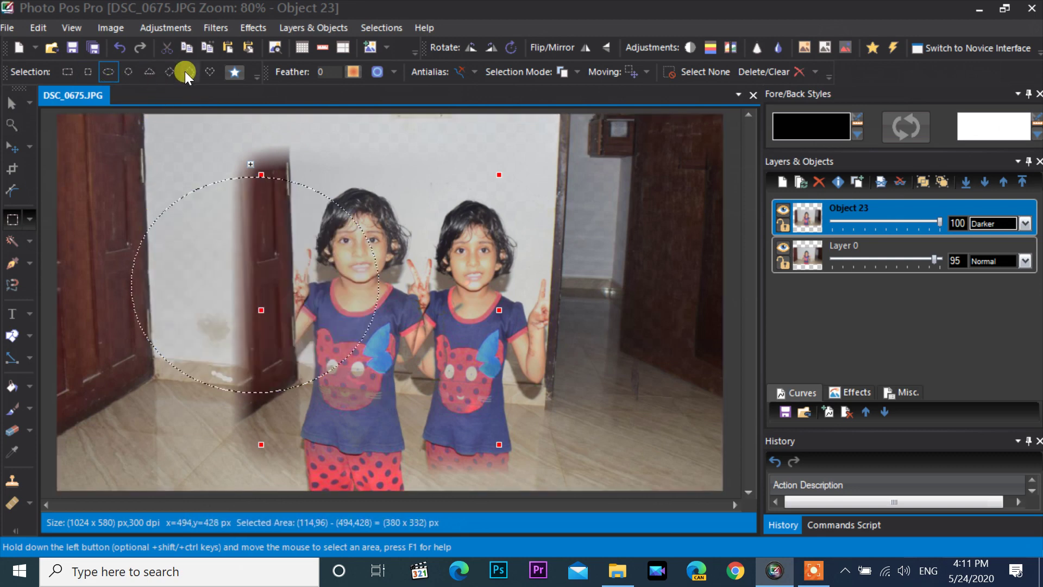
{"action": "left_click", "coordinate": [209, 72]}
{"action": "left_click_drag", "start_coordinate": [322, 150], "coordinate": [588, 419]}
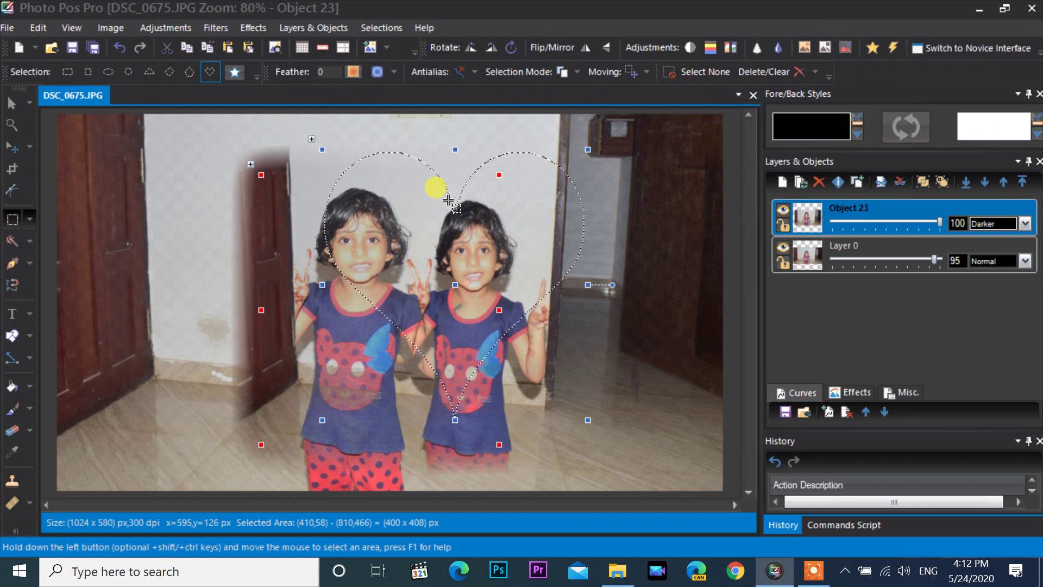
{"action": "left_click", "coordinate": [215, 28]}
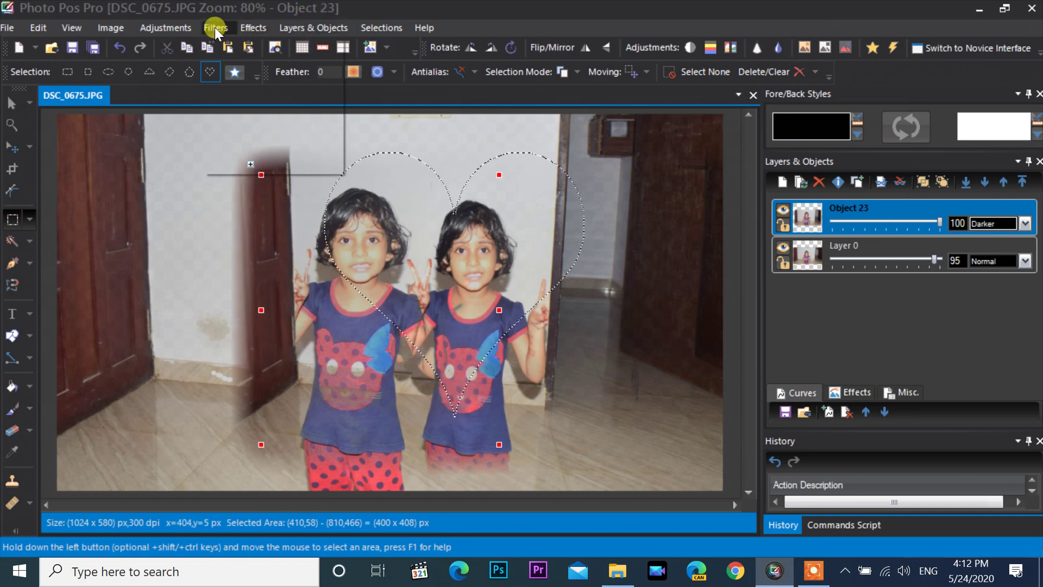
{"action": "mouse_move", "coordinate": [237, 44]}
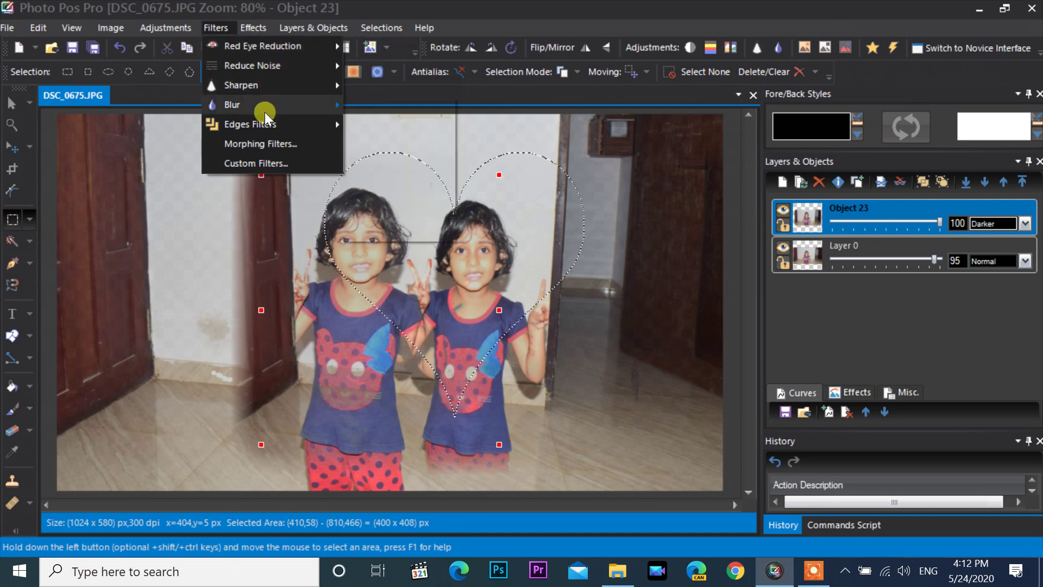
{"action": "mouse_move", "coordinate": [271, 128]}
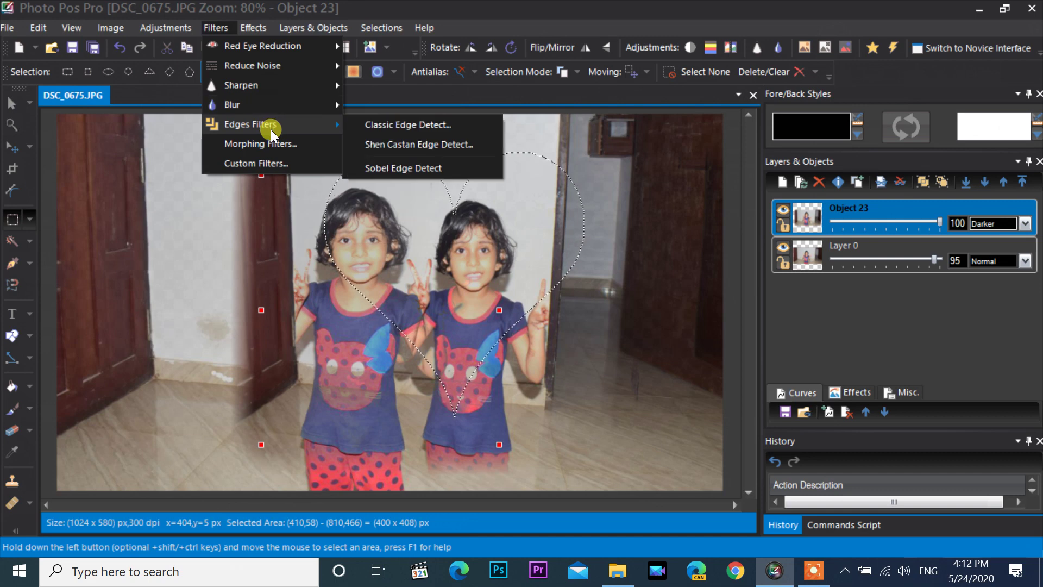
{"action": "mouse_move", "coordinate": [272, 27]}
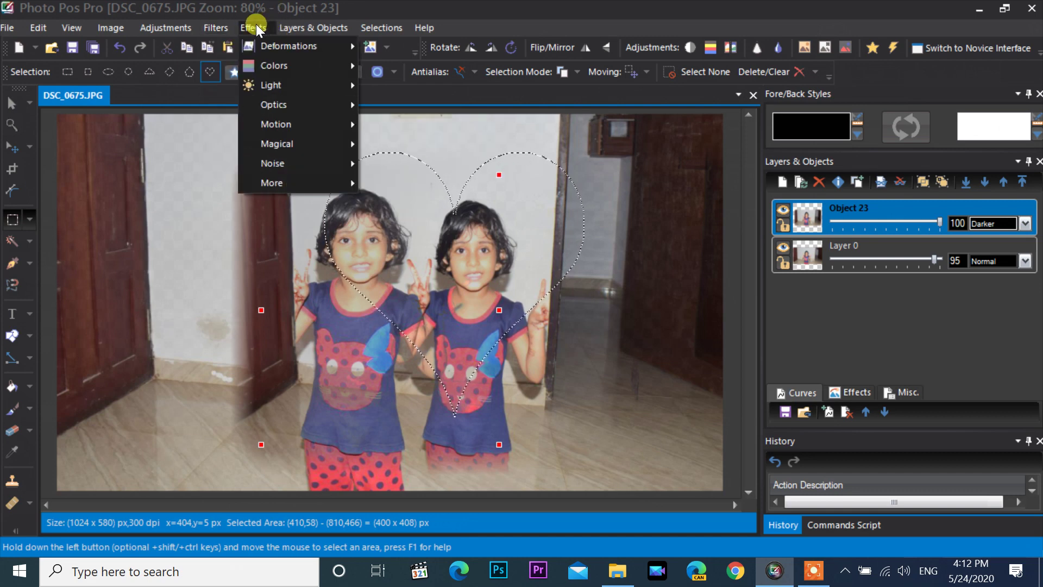
{"action": "mouse_move", "coordinate": [283, 47]}
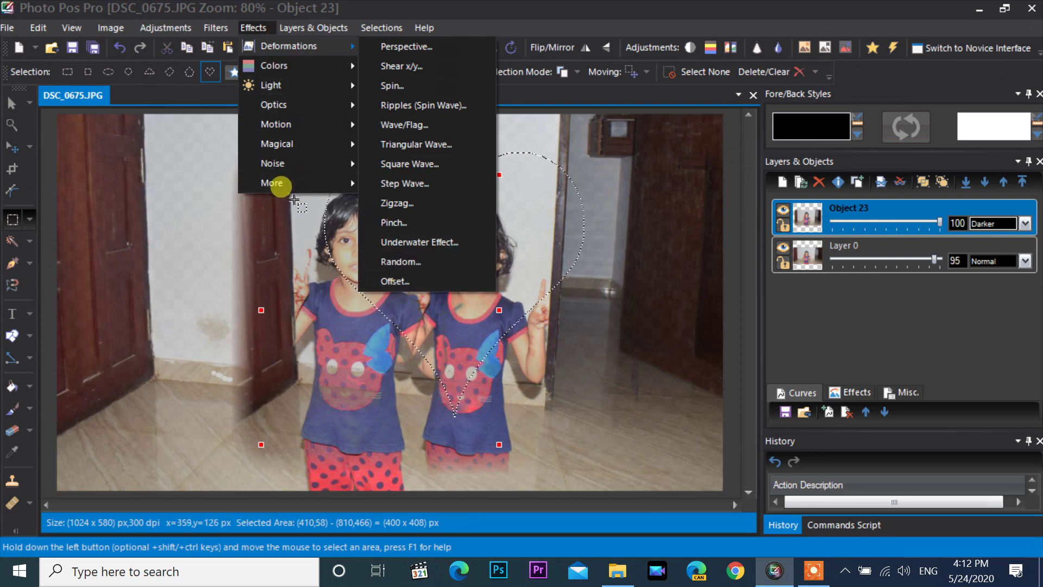
{"action": "mouse_move", "coordinate": [286, 182]}
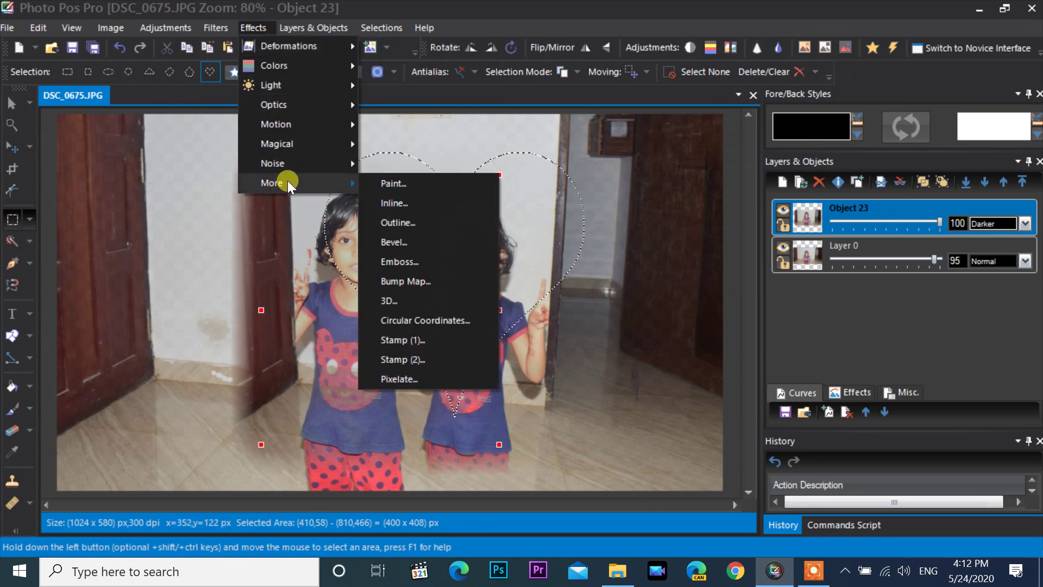
Step: Try the Paint effect on the heart-shaped selection with a box width of 10 and of 5
{"action": "left_click", "coordinate": [382, 181]}
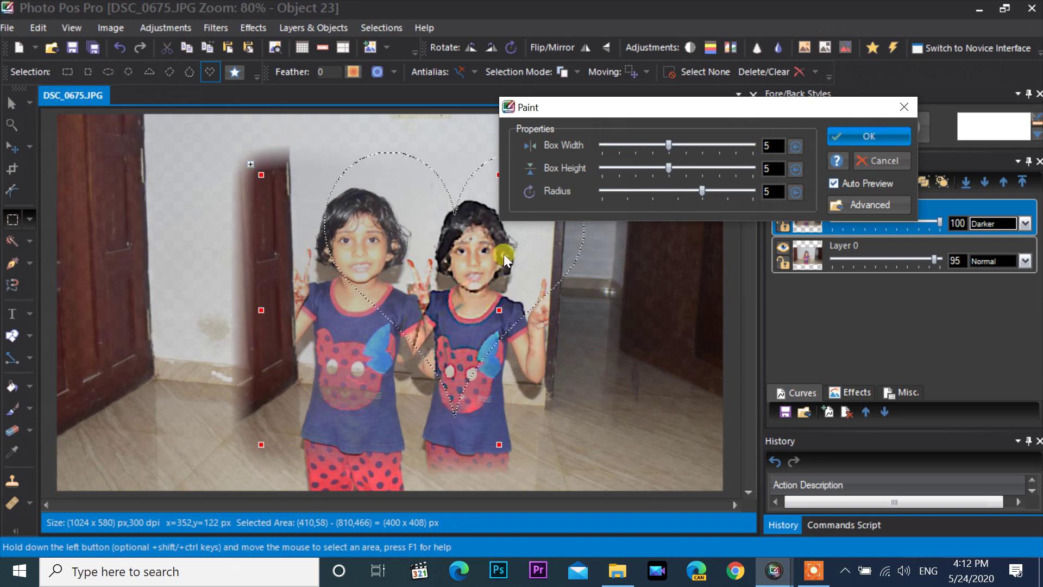
{"action": "left_click", "coordinate": [713, 145]}
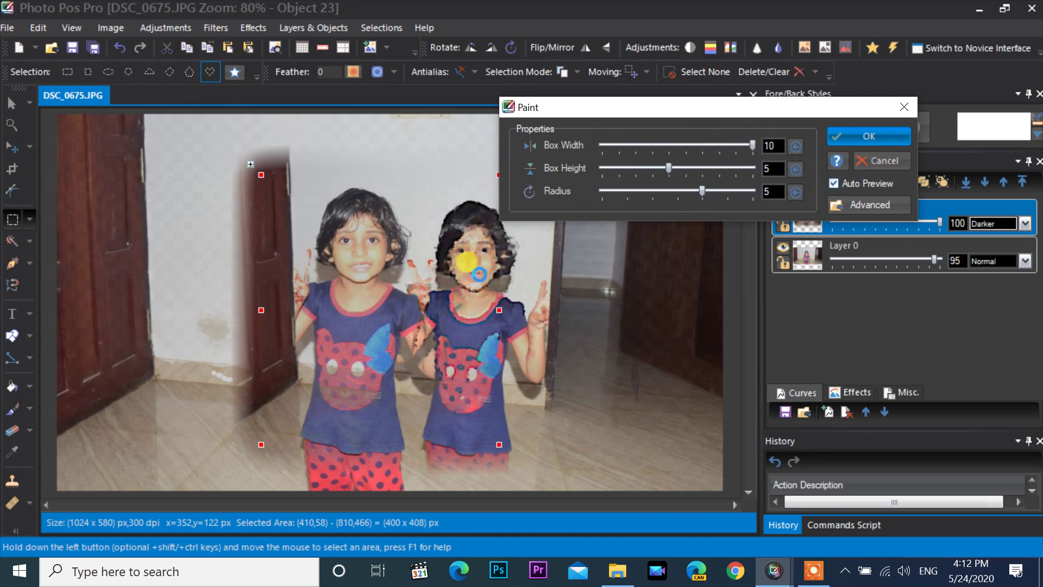
{"action": "left_click", "coordinate": [679, 145]}
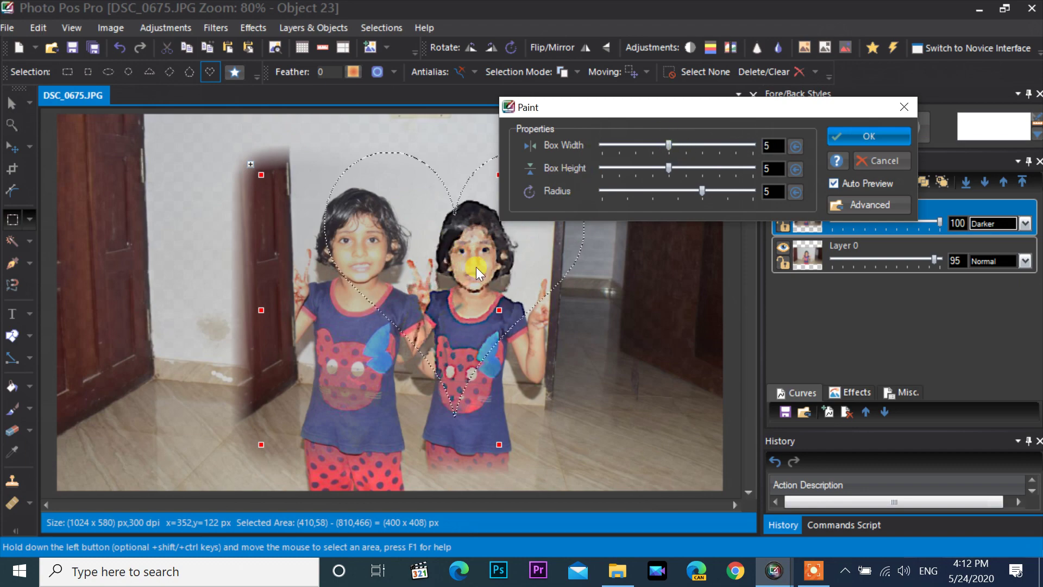
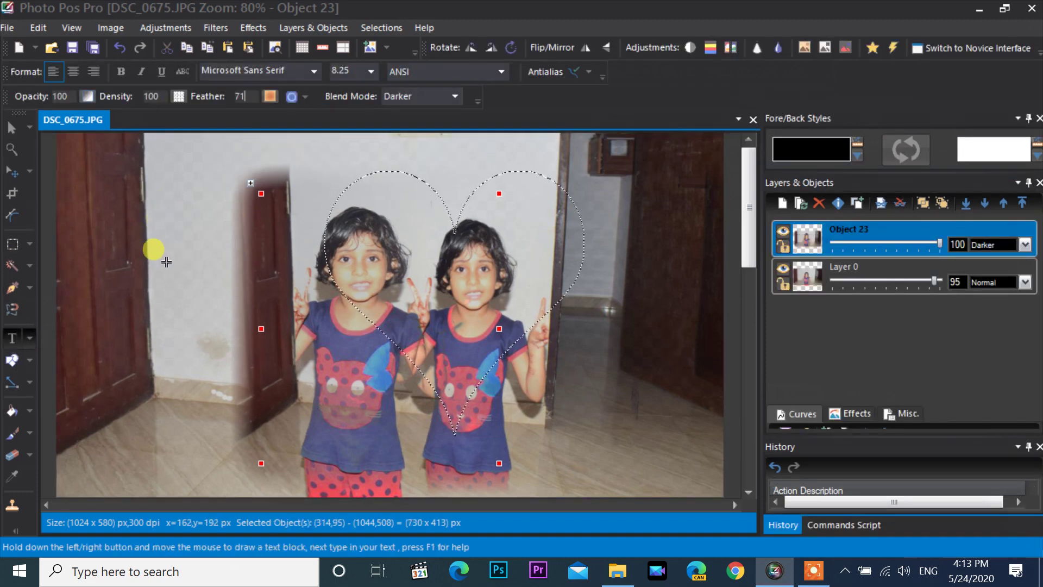
Step: Add a text block to the image and clear the heart-shaped selection
{"action": "left_click", "coordinate": [376, 221]}
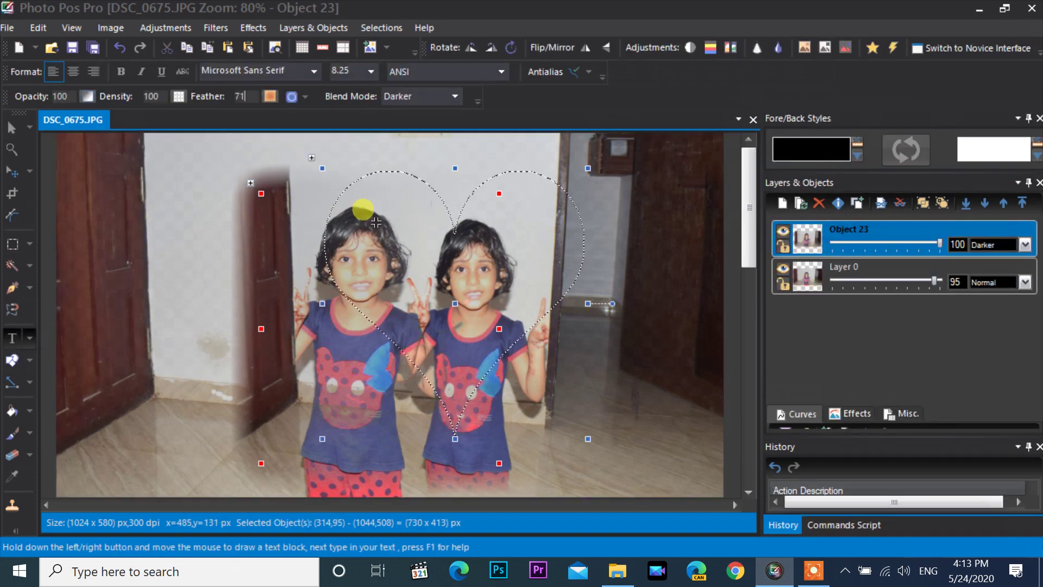
{"action": "left_click", "coordinate": [373, 219]}
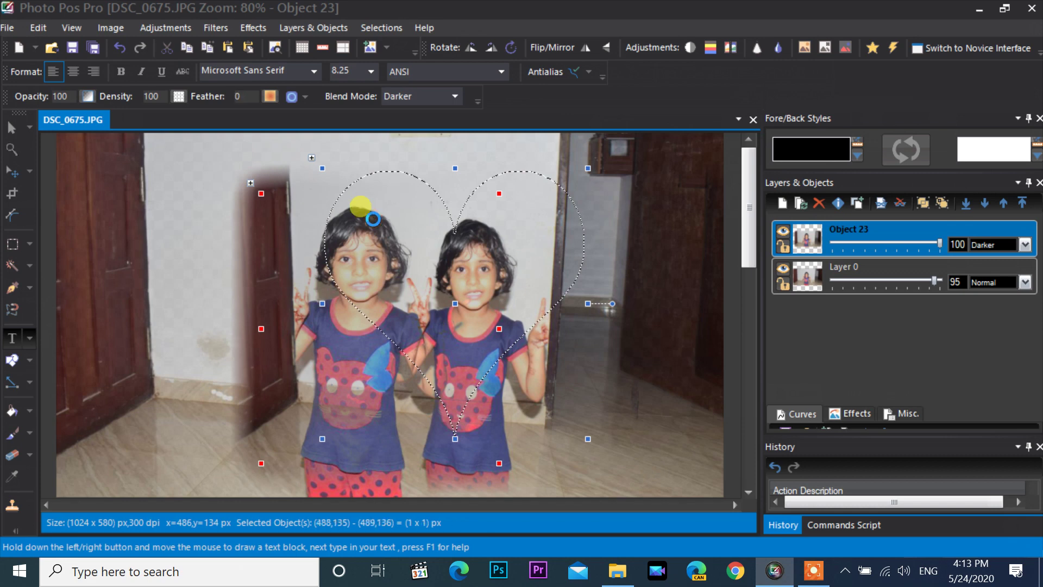
{"action": "right_click", "coordinate": [373, 219]}
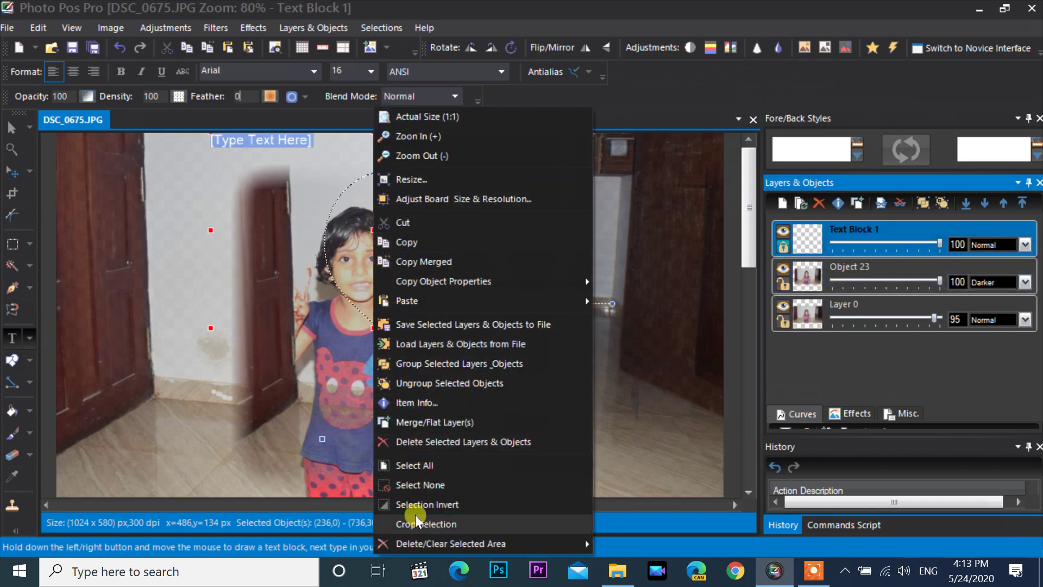
{"action": "left_click", "coordinate": [404, 487]}
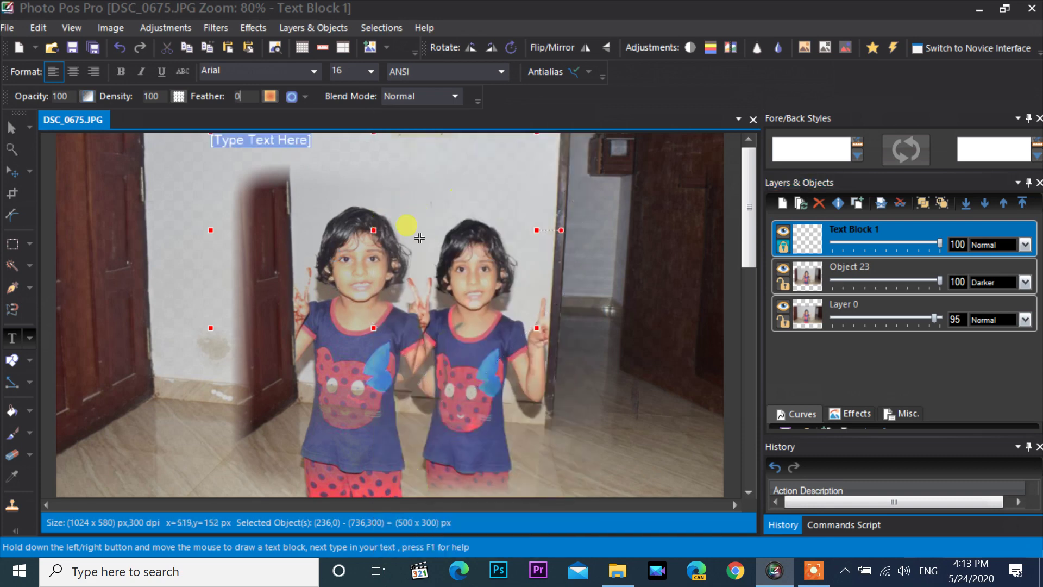
Step: Replace the placeholder text with "Hello" and move the text block down onto the wall beside the far left door
{"action": "left_click", "coordinate": [13, 337]}
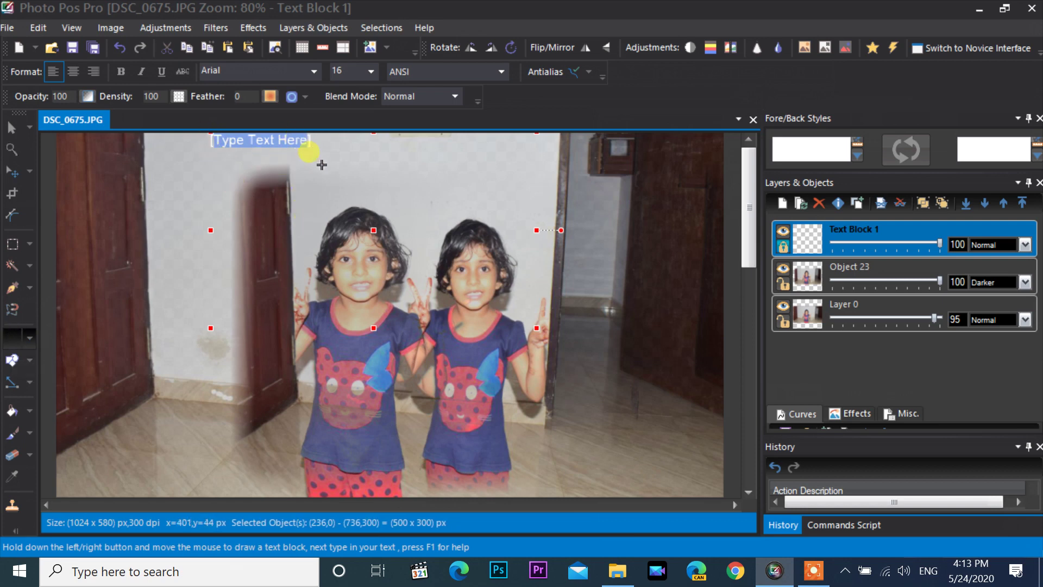
{"action": "key", "text": "BackSpace"}
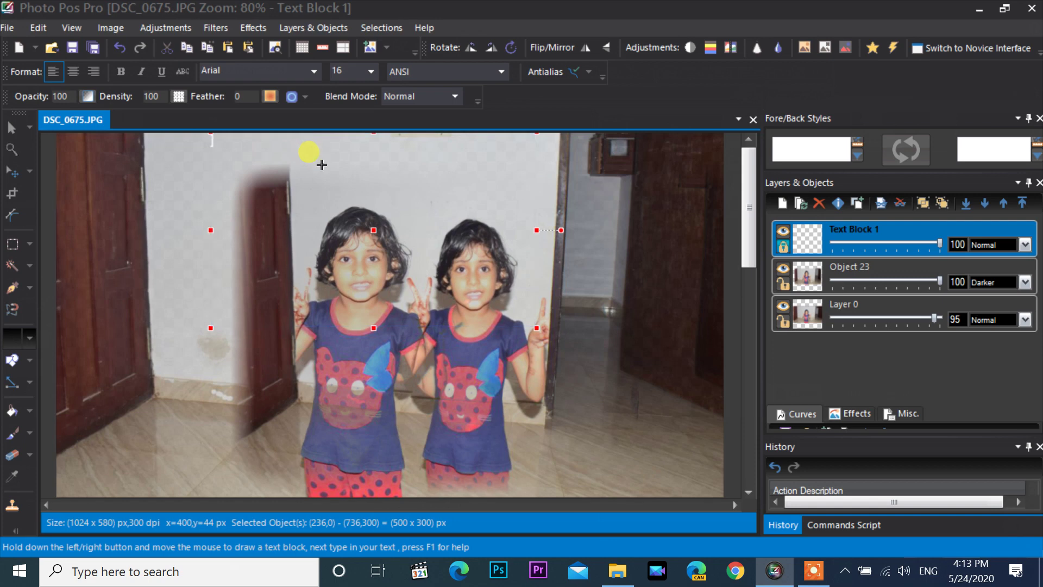
{"action": "key", "text": "ctrl+z"}
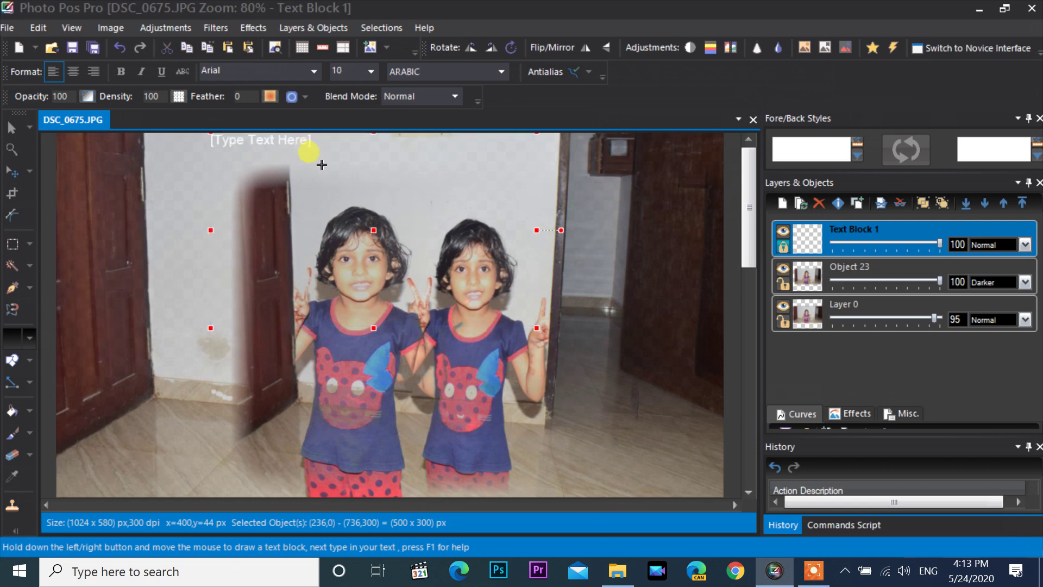
{"action": "key", "text": "ctrl+y"}
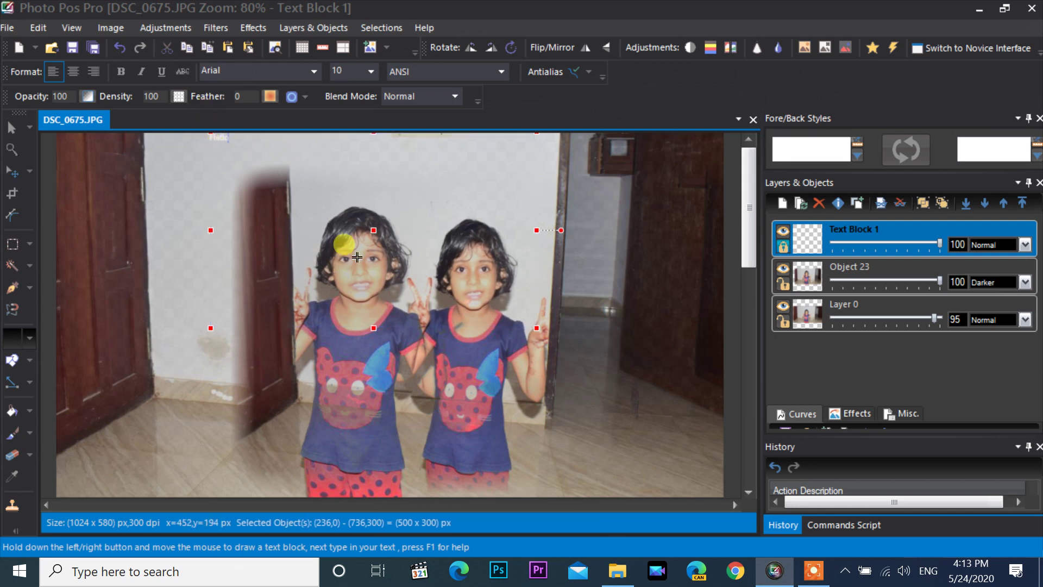
{"action": "left_click_drag", "start_coordinate": [373, 231], "coordinate": [163, 263]}
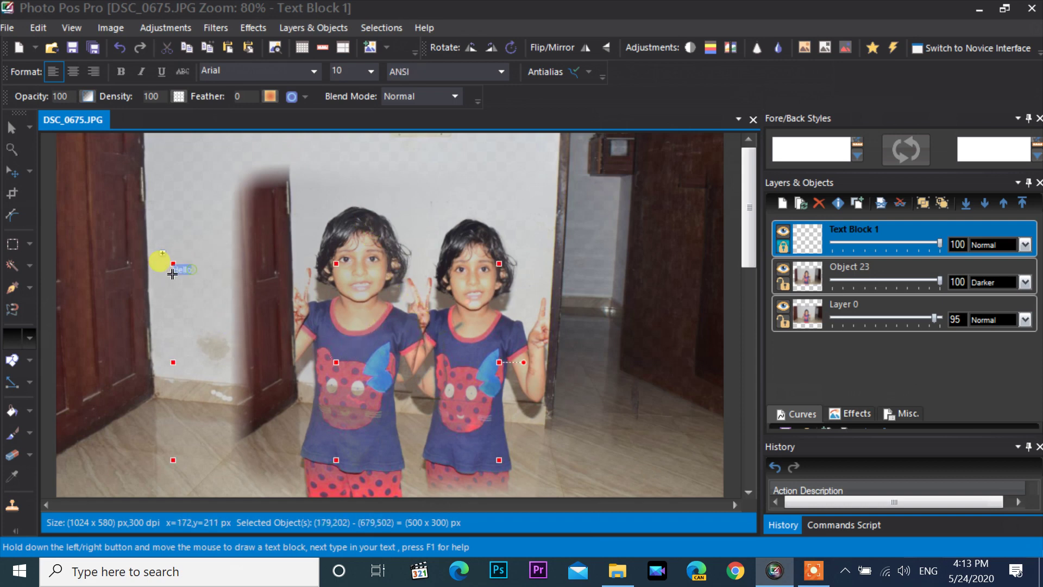
Step: Try font sizes of 450 and 250 on the Hello text, and settle on 180
{"action": "left_click", "coordinate": [373, 73]}
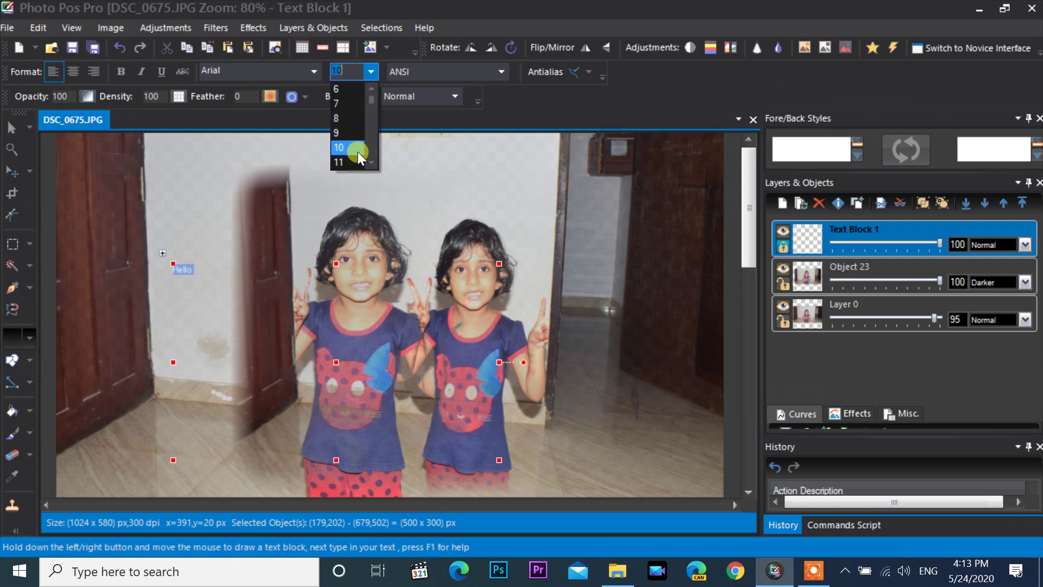
{"action": "left_click_drag", "start_coordinate": [375, 103], "coordinate": [357, 162]}
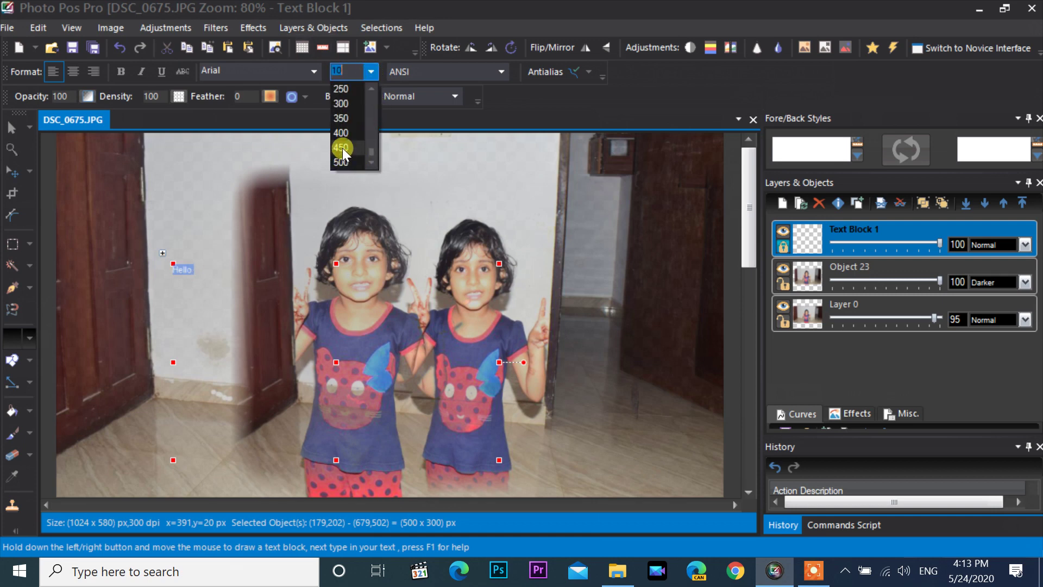
{"action": "left_click", "coordinate": [343, 148]}
{"action": "left_click", "coordinate": [371, 72]}
{"action": "left_click", "coordinate": [341, 91]}
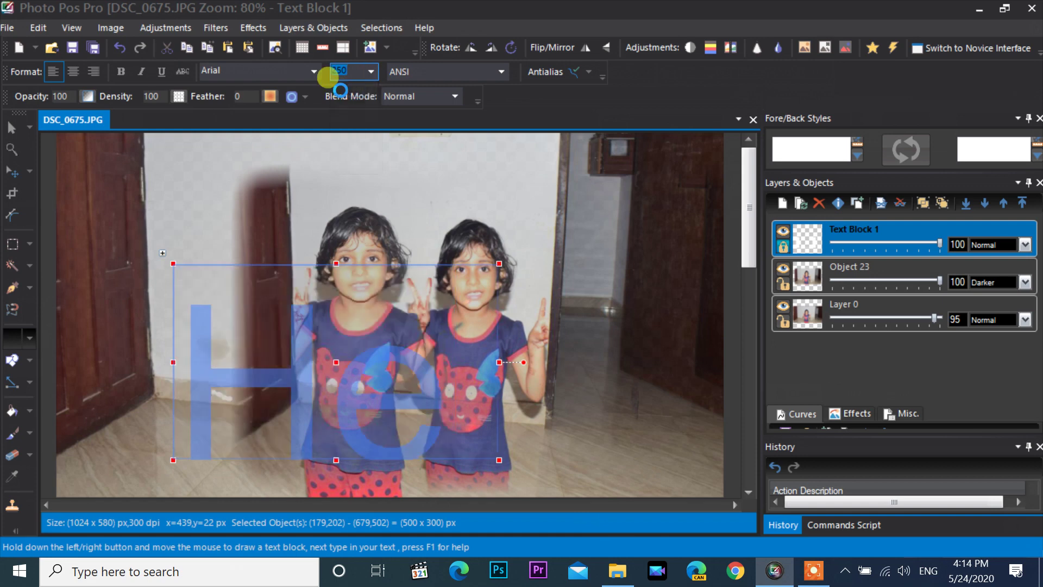
{"action": "left_click", "coordinate": [371, 73]}
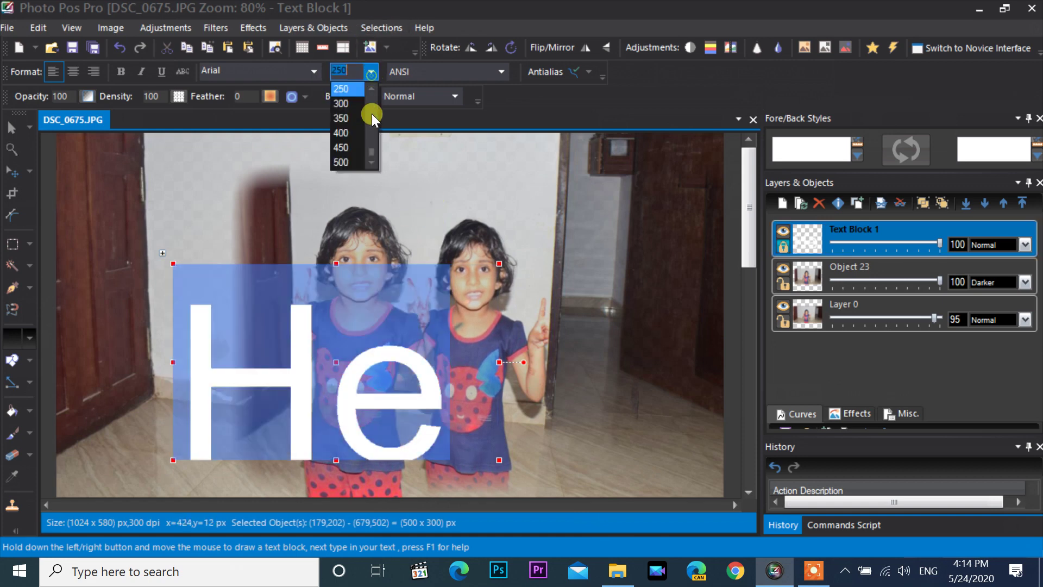
{"action": "scroll", "coordinate": [372, 91], "scroll_direction": "up", "scroll_amount": 2}
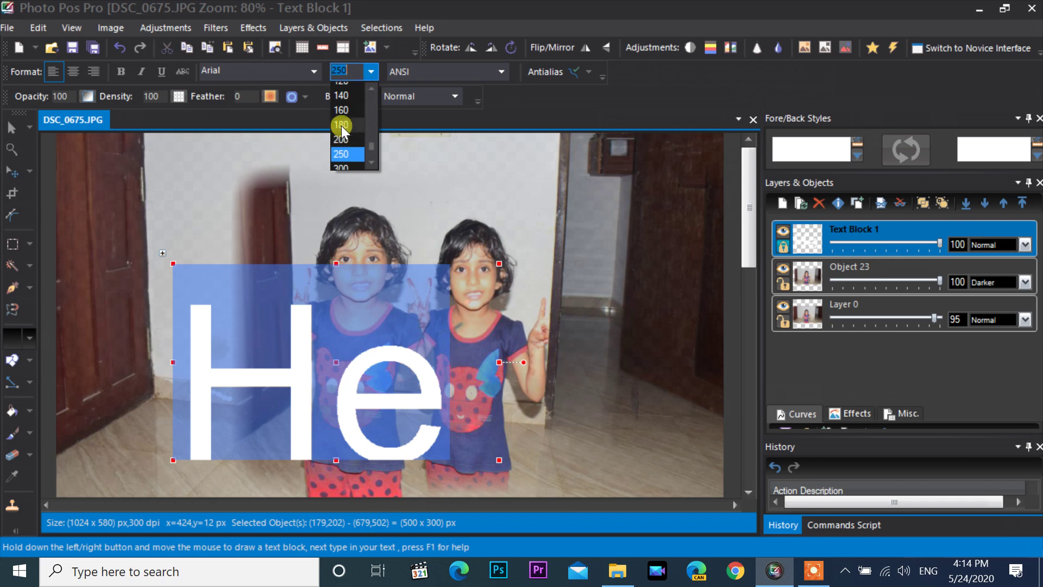
{"action": "left_click", "coordinate": [341, 124]}
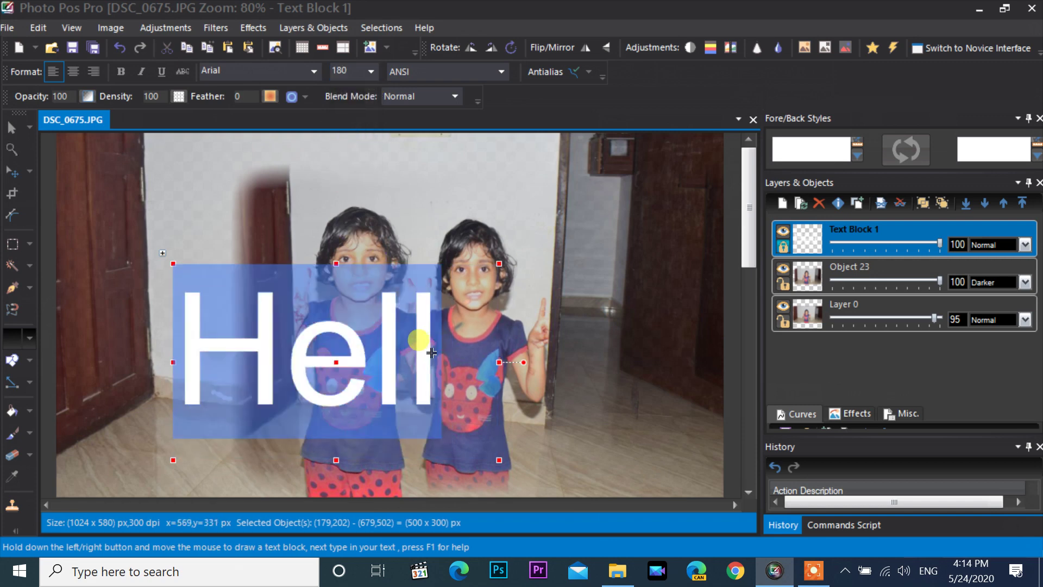
Step: Try a font size of 160, undo it, and widen the Hello text block to about 659 px
{"action": "left_click", "coordinate": [371, 71]}
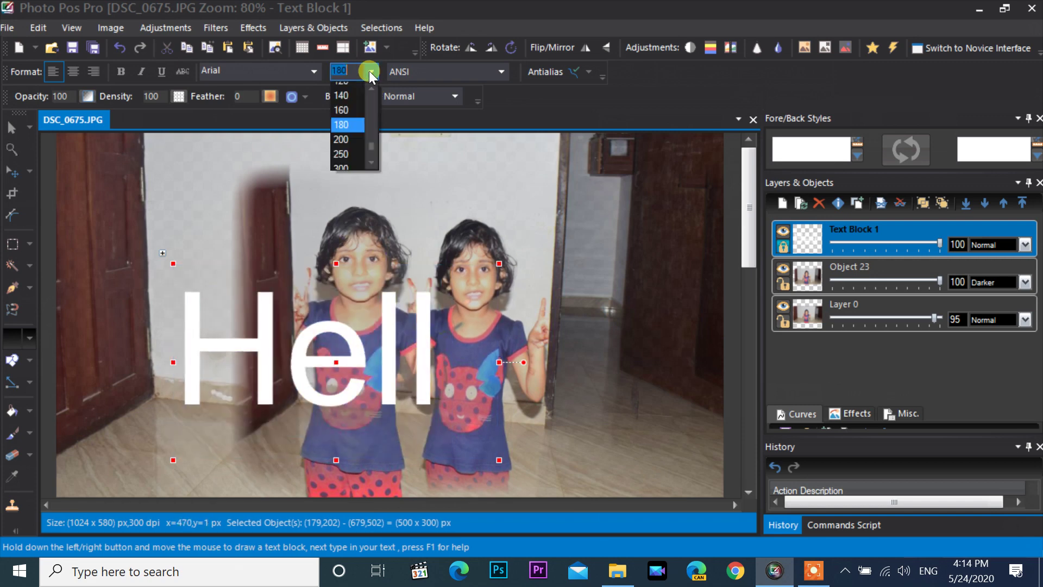
{"action": "left_click", "coordinate": [343, 109]}
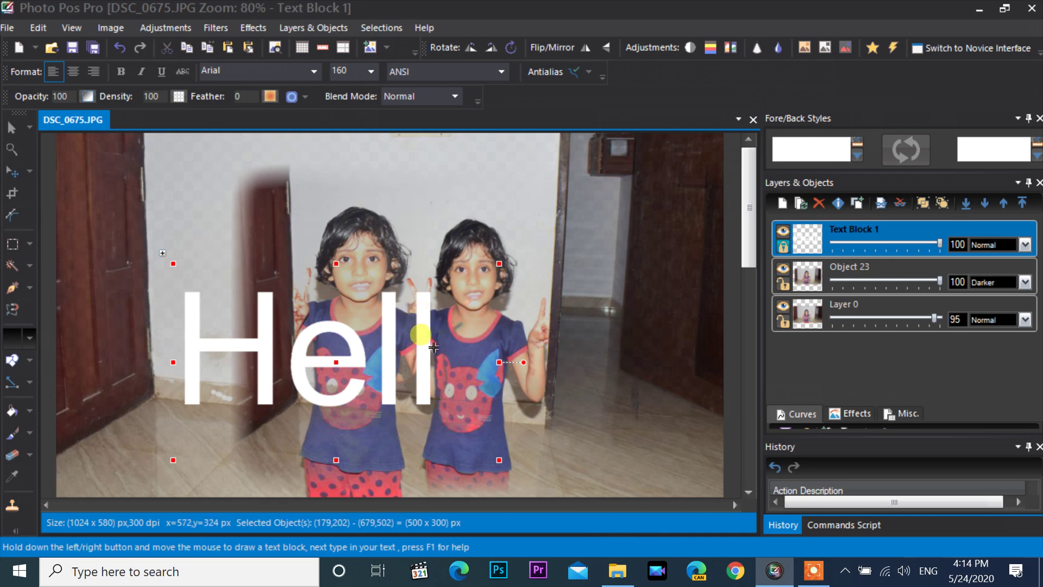
{"action": "key", "text": "ctrl+z"}
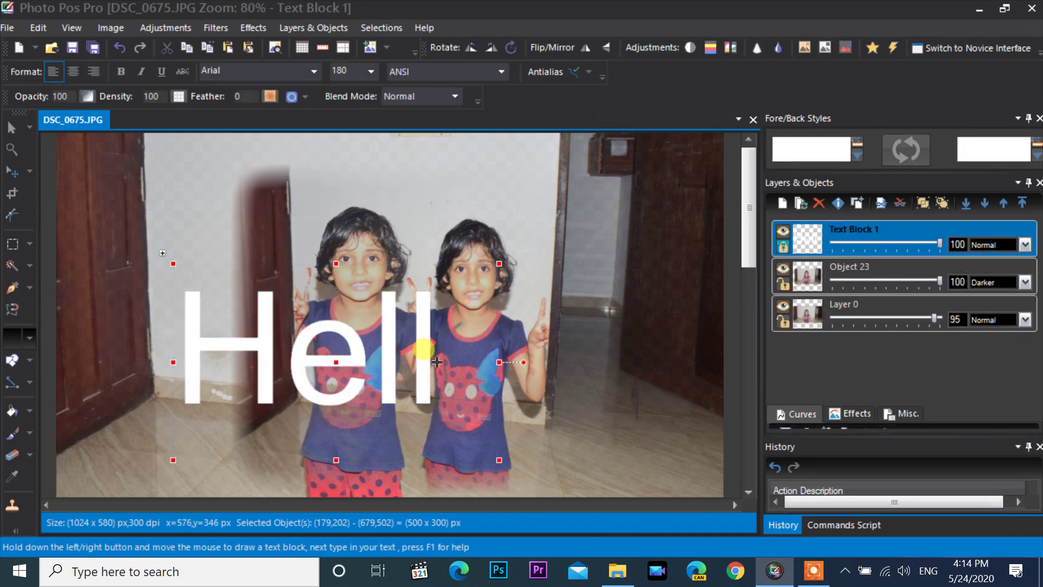
{"action": "left_click_drag", "start_coordinate": [500, 362], "coordinate": [602, 369]}
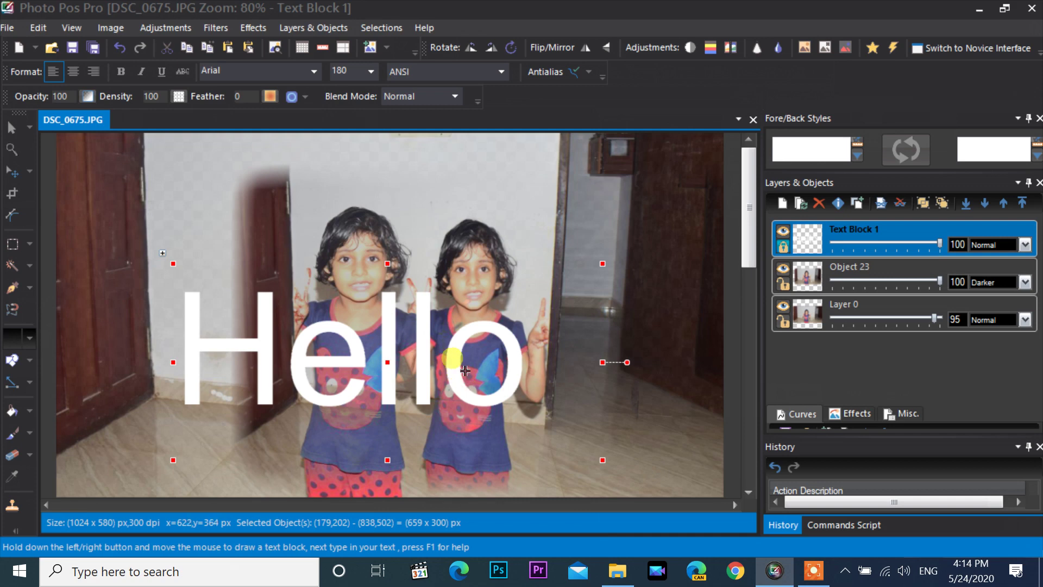
Step: Try solid green, a purple-to-pink gradient and a yellow pattern on the Hello text, and settle on the dark red pattern as its fill
{"action": "left_click", "coordinate": [860, 150]}
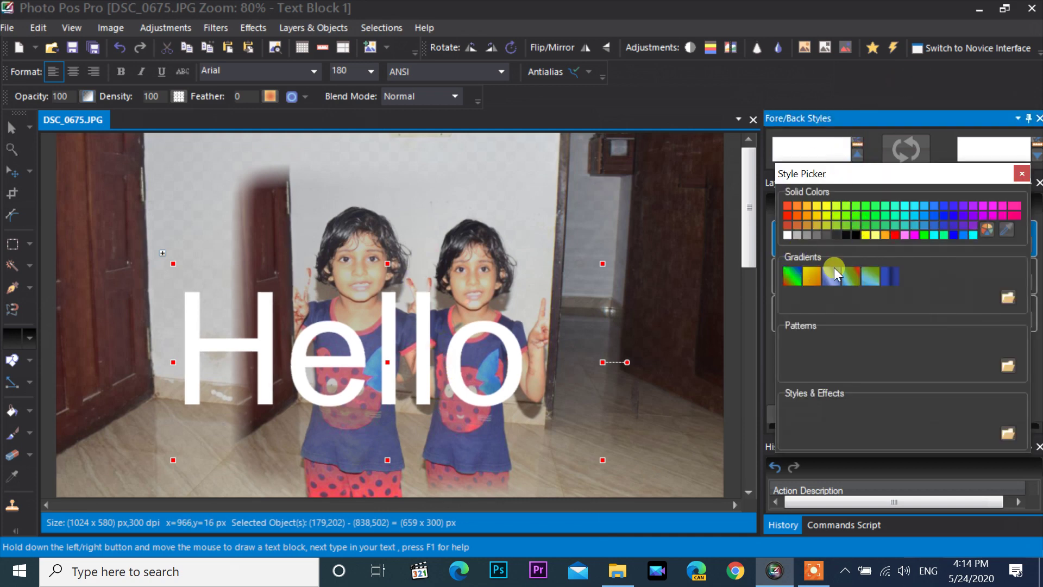
{"action": "left_click", "coordinate": [900, 209]}
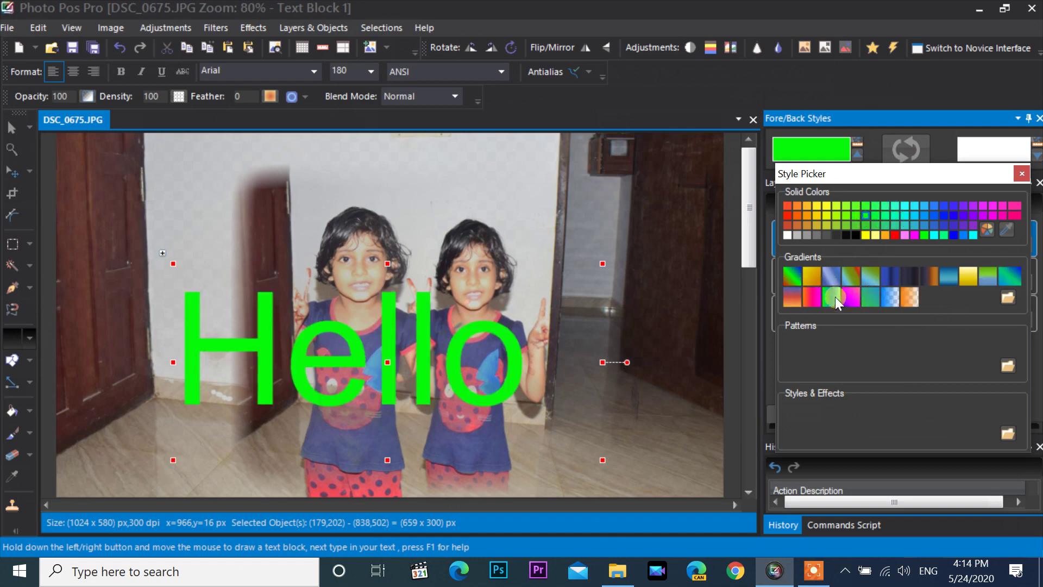
{"action": "left_click", "coordinate": [847, 294]}
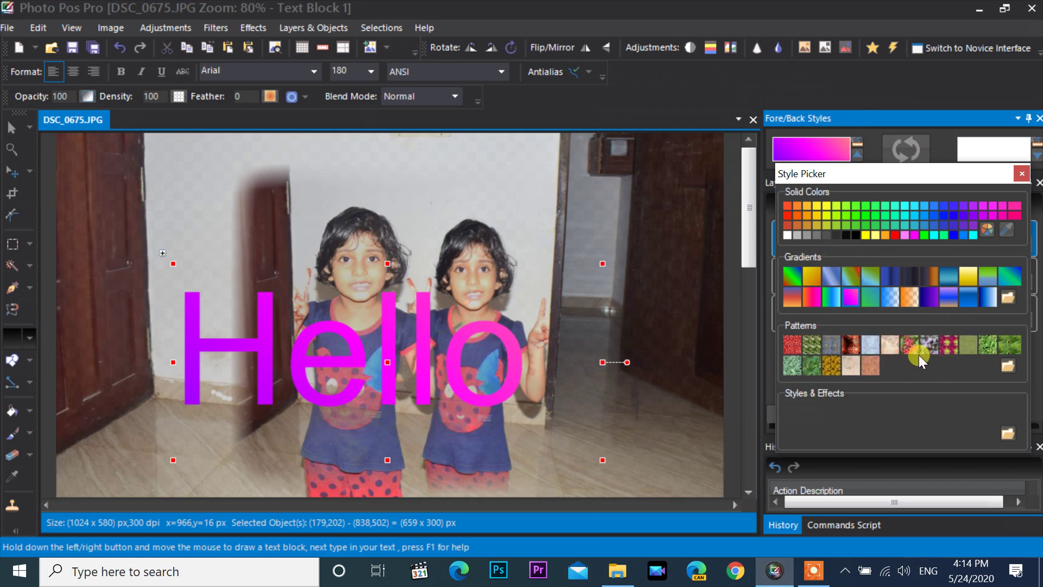
{"action": "left_click", "coordinate": [832, 365]}
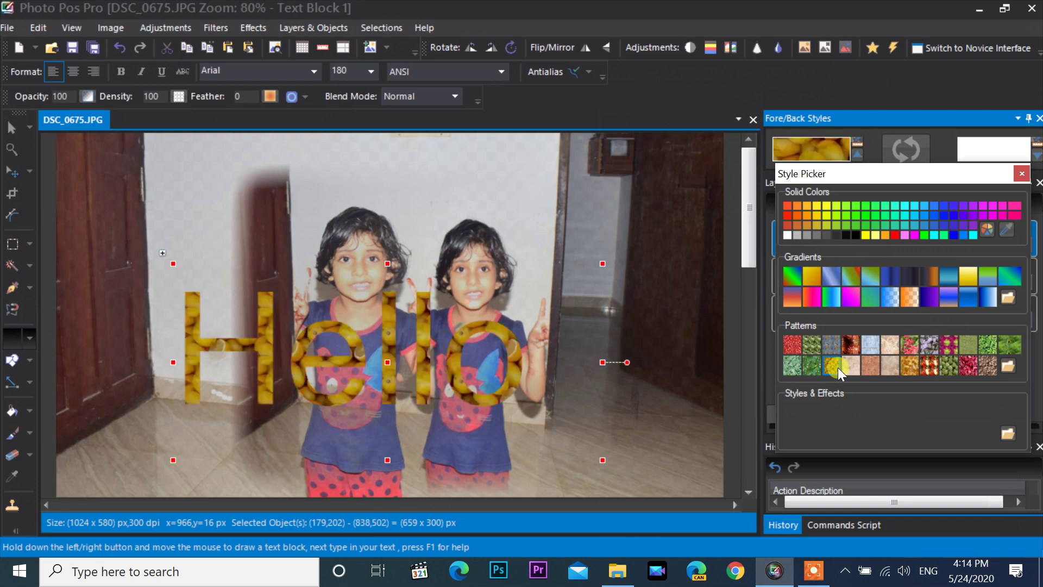
{"action": "left_click", "coordinate": [969, 365]}
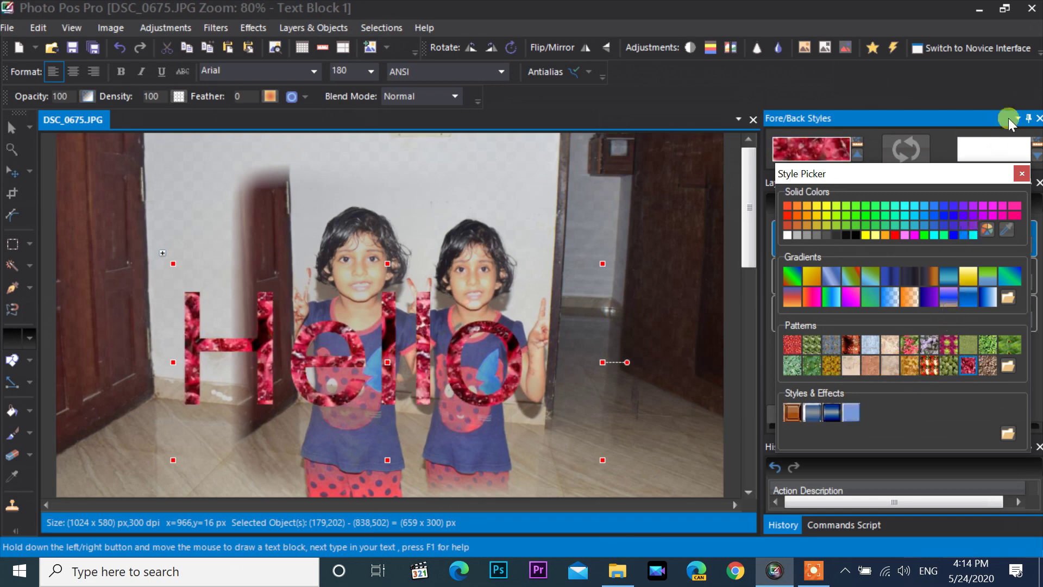
{"action": "left_click", "coordinate": [753, 120]}
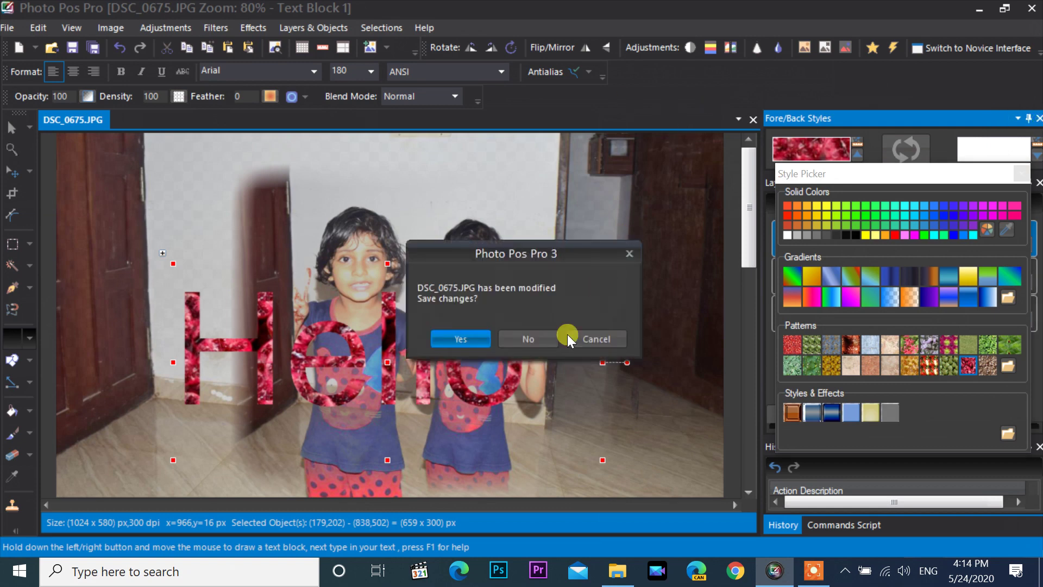
{"action": "left_click", "coordinate": [587, 339]}
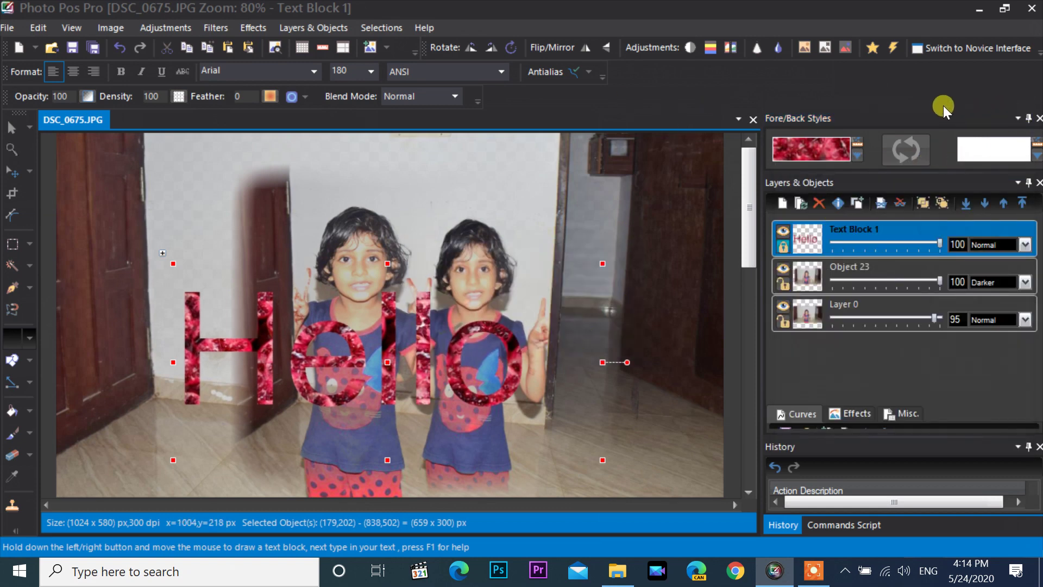